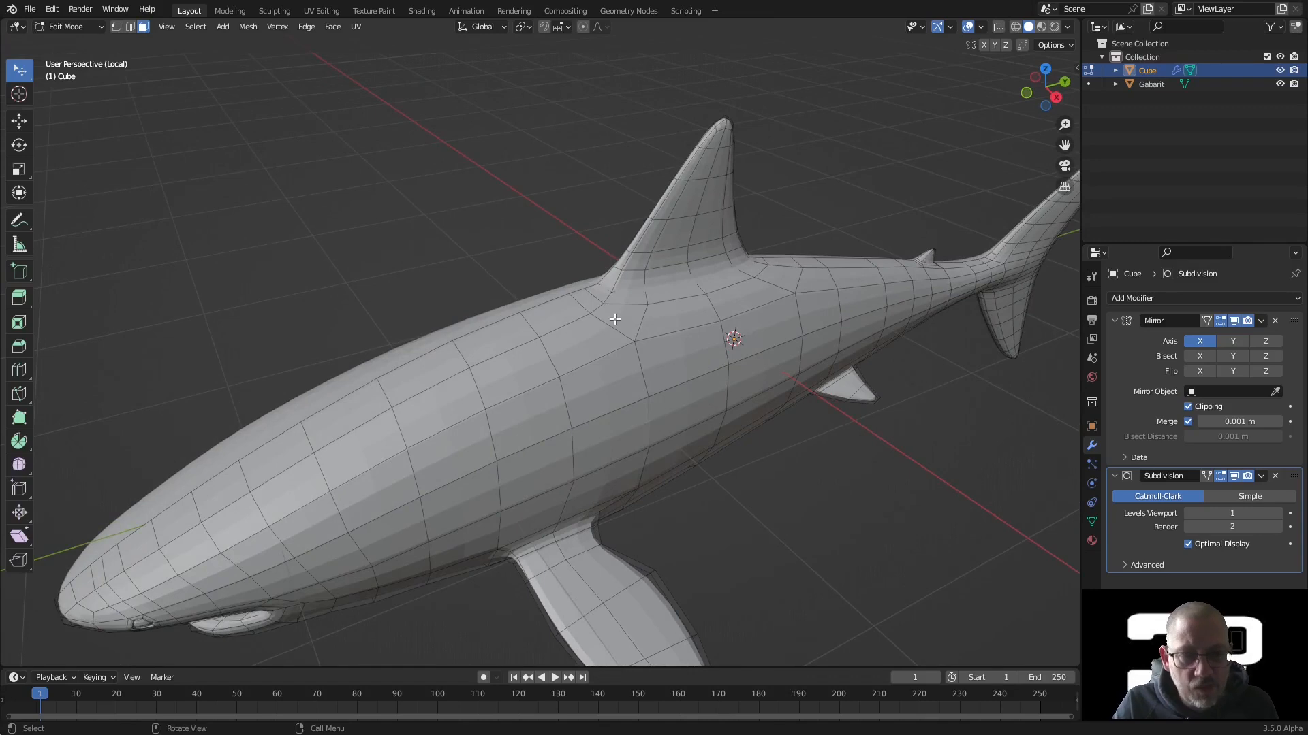
Switch the shark mesh to edge selection for work around the pectoral fin.
middle_drag(517, 434, 529, 387)
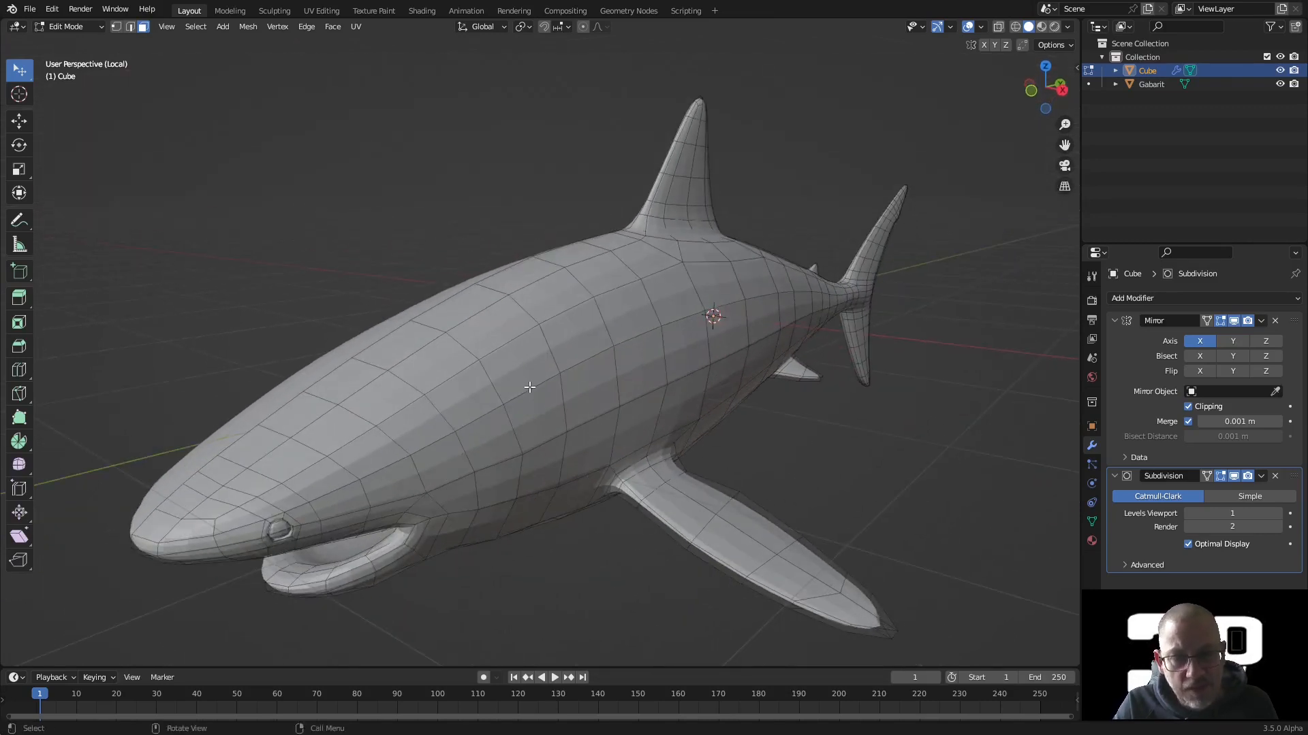
click(129, 26)
shift+middle_drag(311, 394, 423, 297)
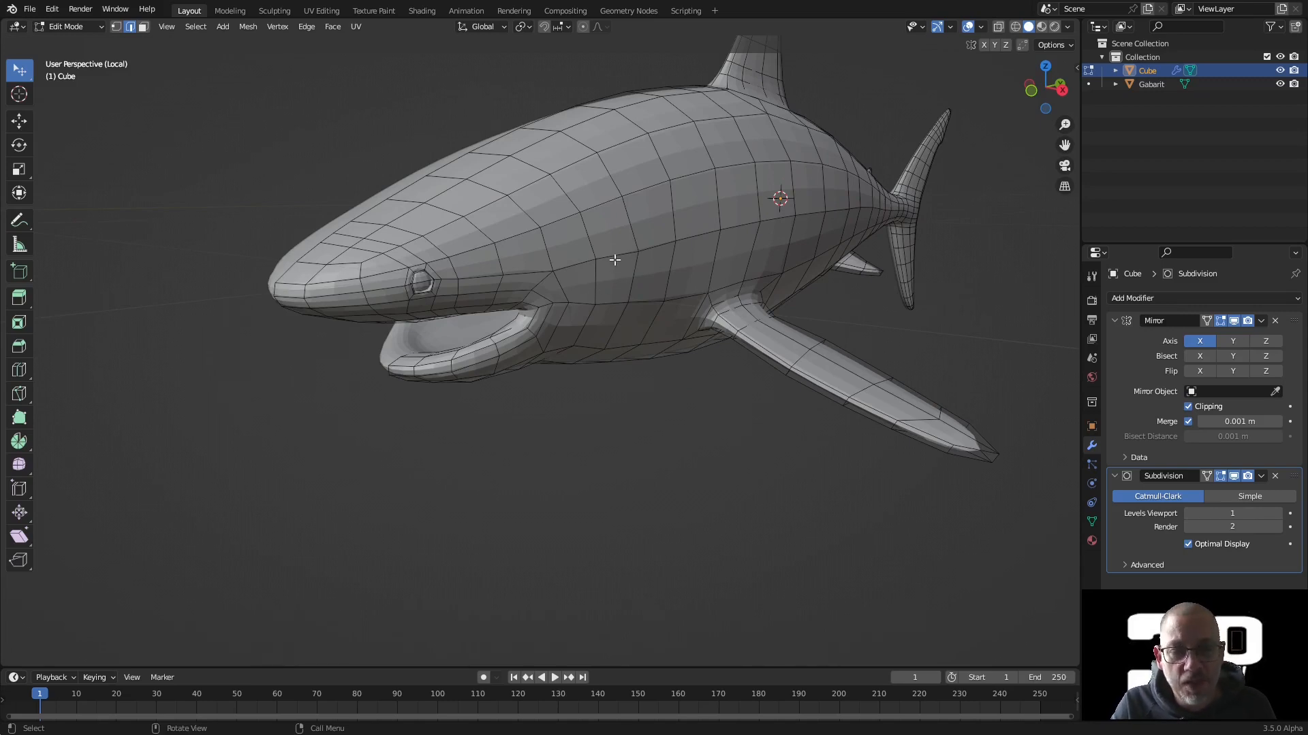
middle_drag(698, 294, 629, 306)
scroll(629, 306, up, 5)
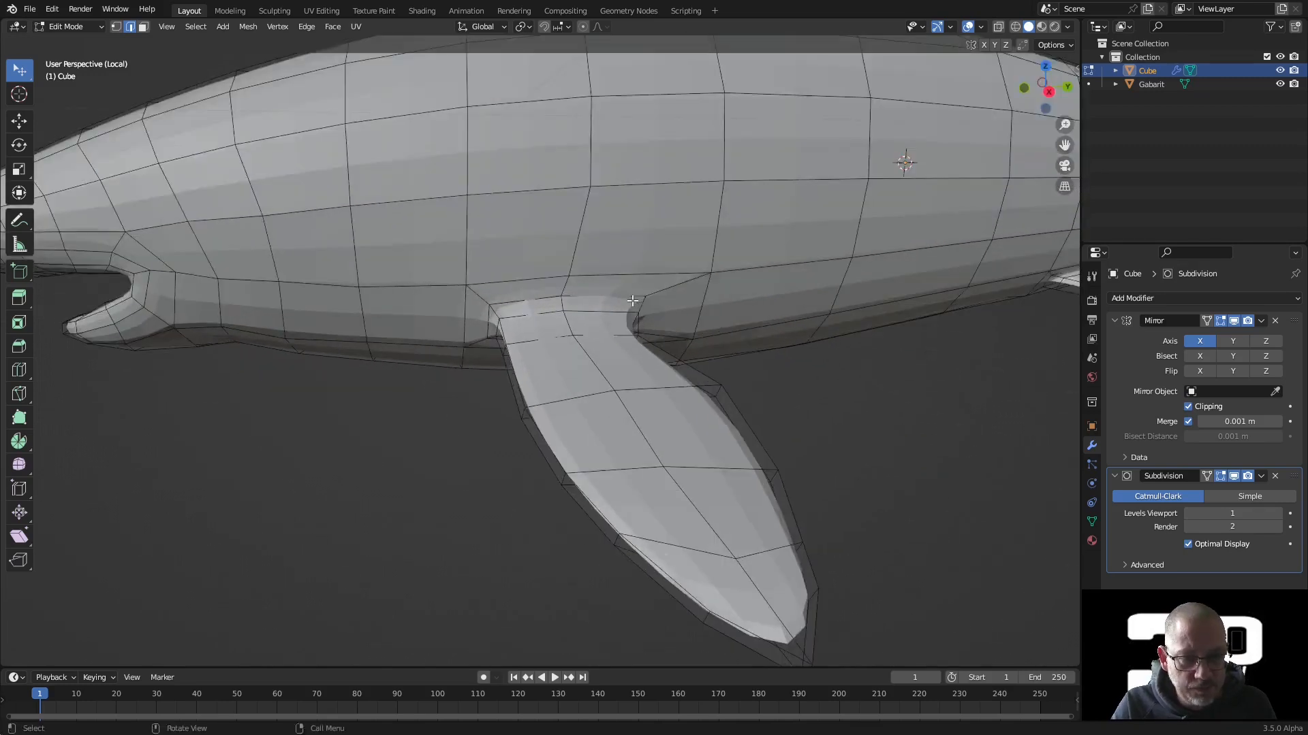
middle_drag(493, 261, 845, 215)
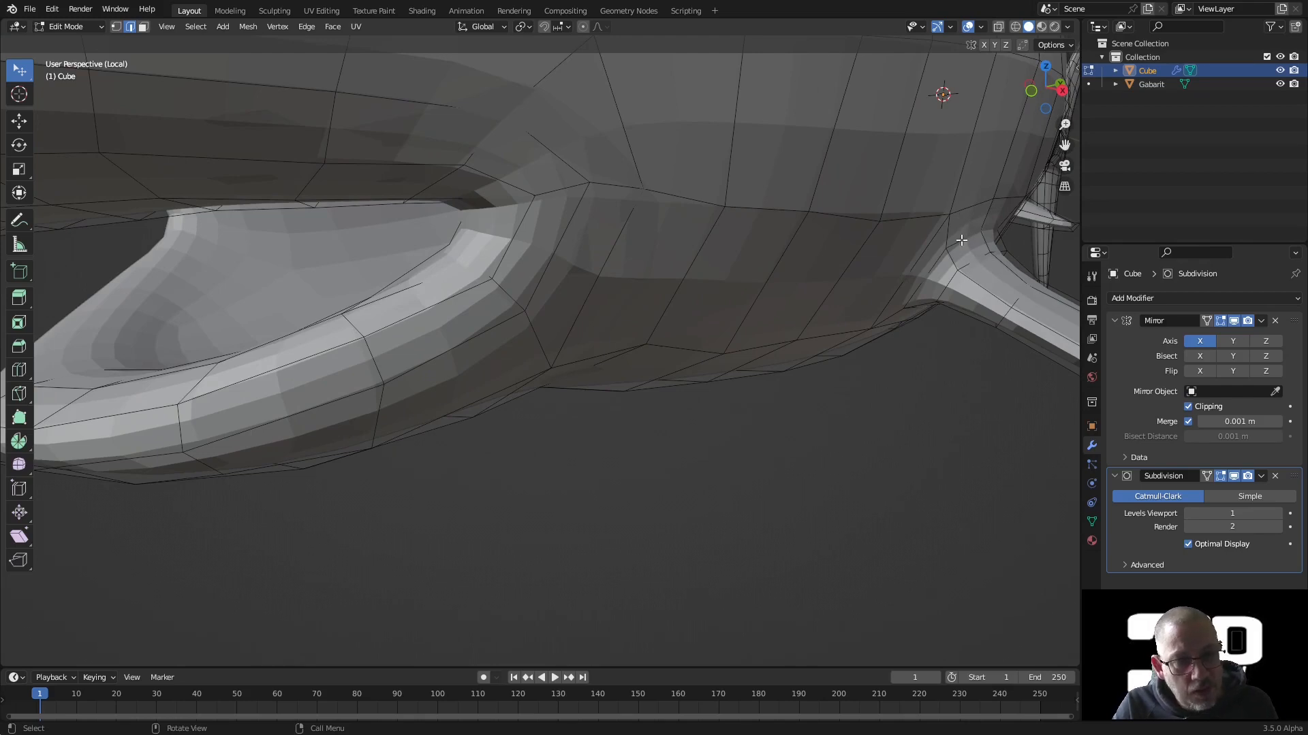
middle_drag(961, 241, 900, 244)
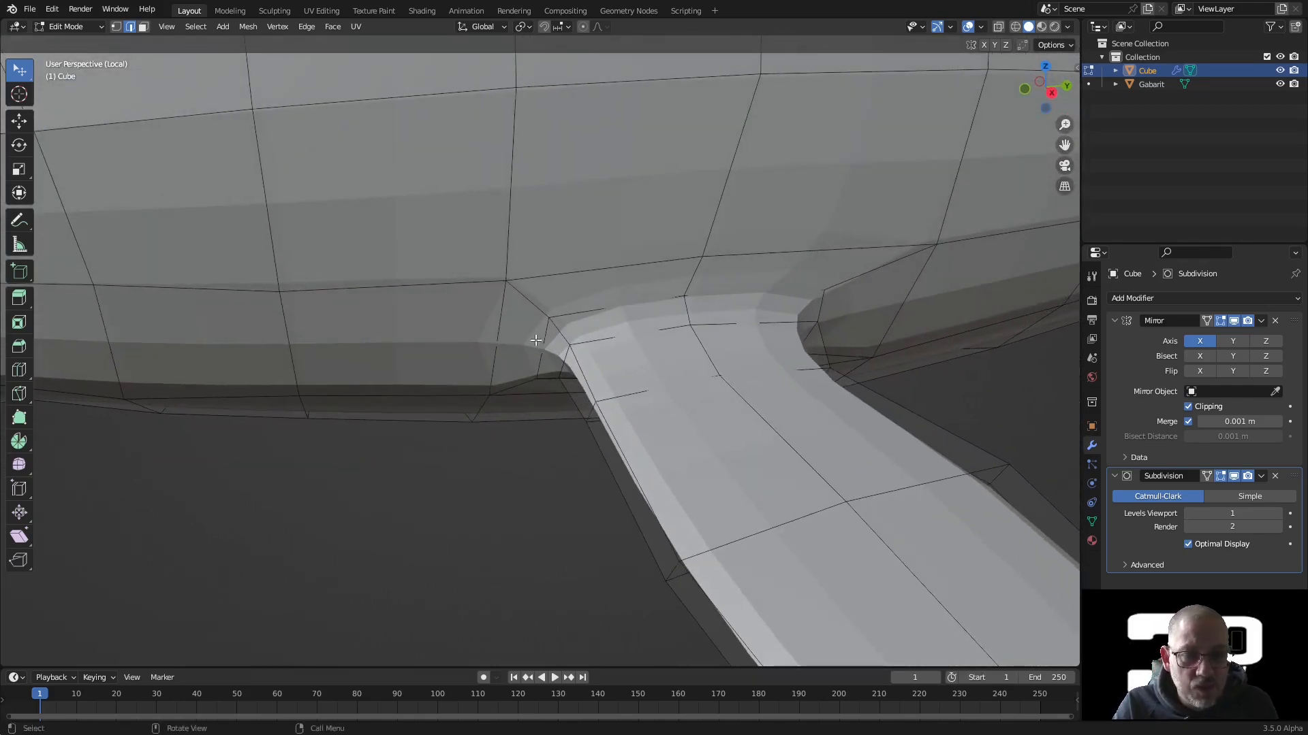
Turn off the Subdivision modifier's Edit Mode display and mark the edge loop around the pectoral fin's base as a seam.
click(576, 311)
middle_drag(576, 310, 673, 289)
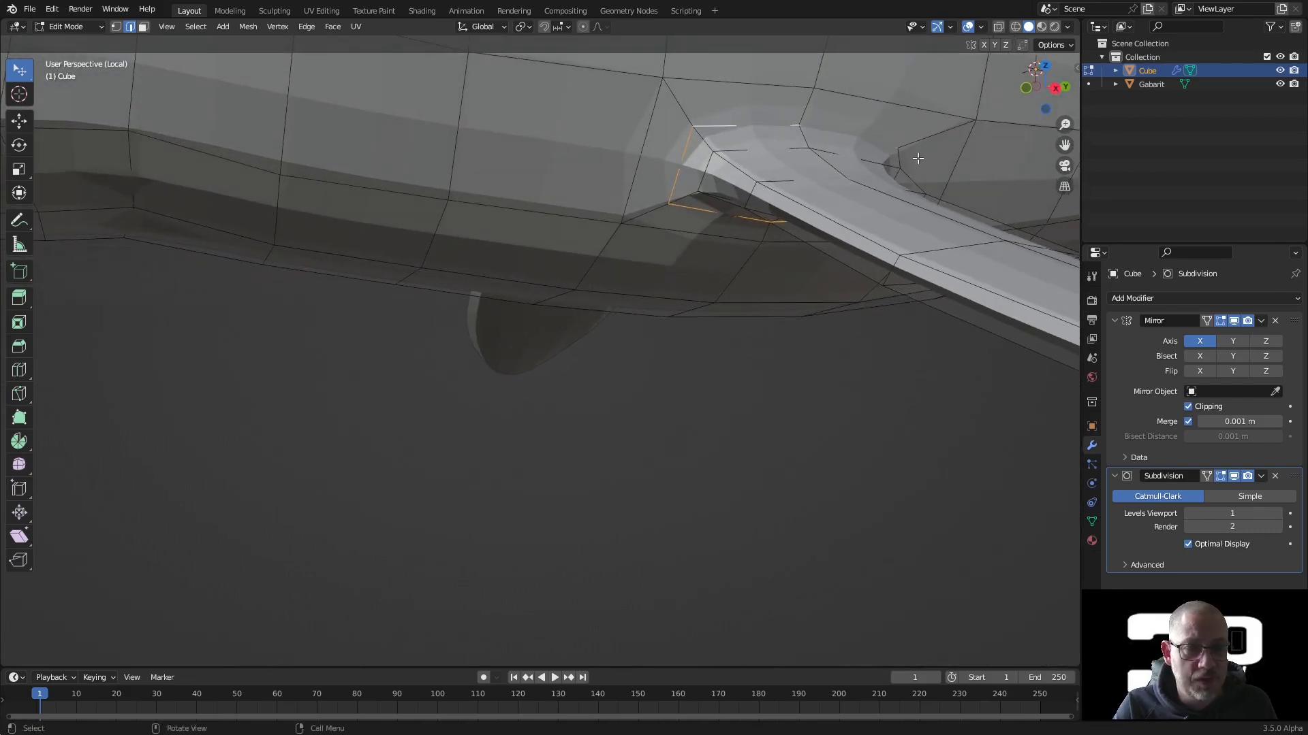
click(1220, 476)
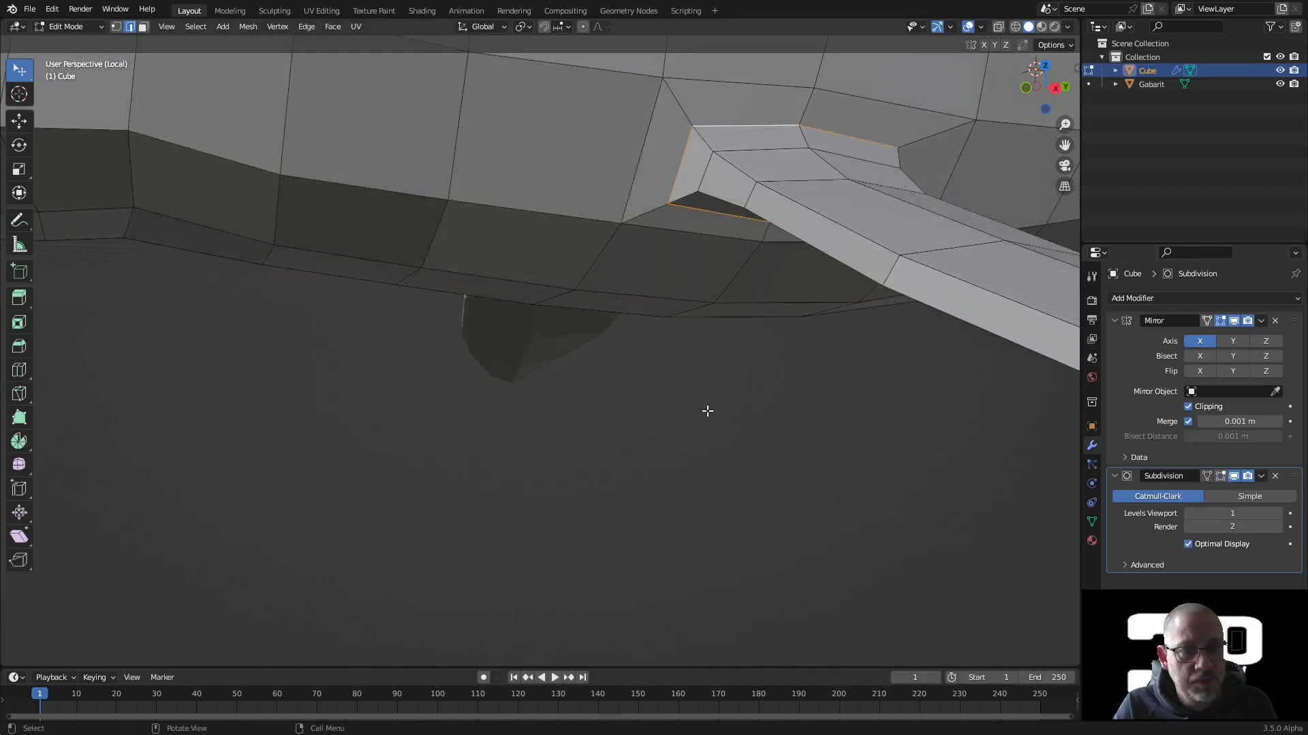
middle_drag(779, 335, 658, 329)
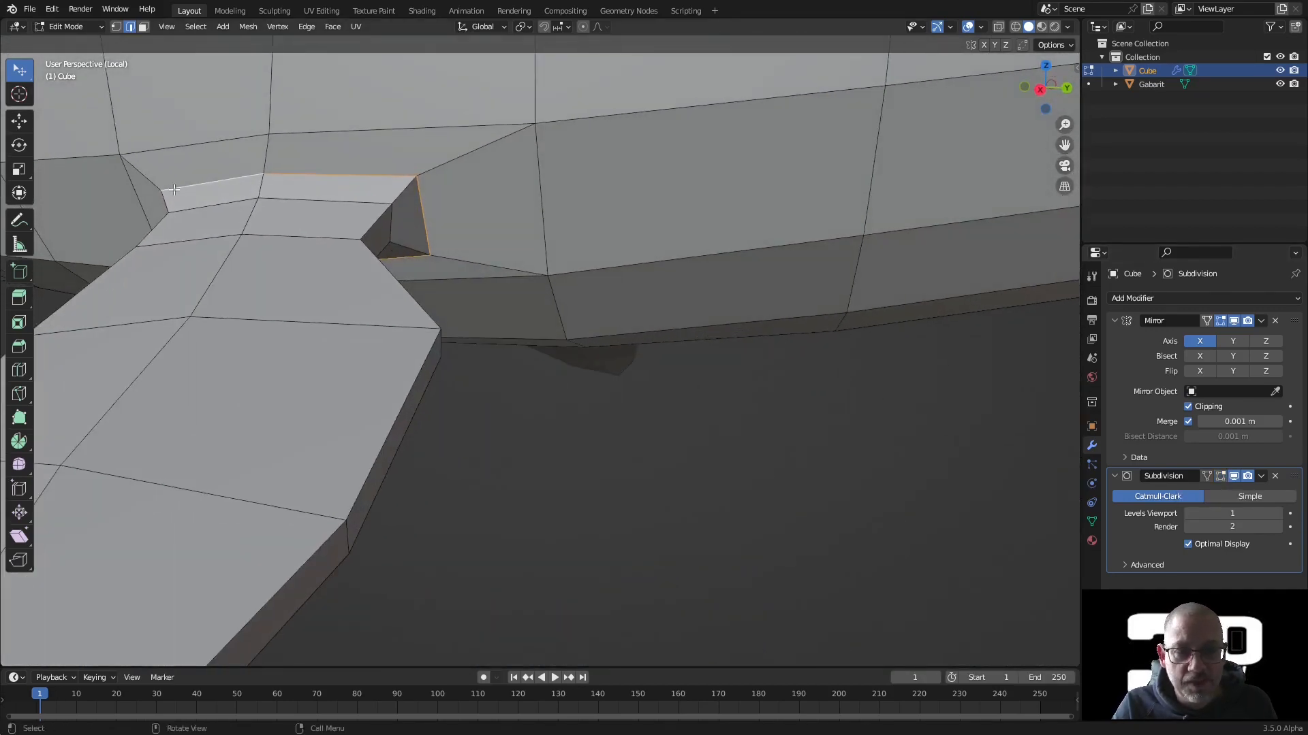
right_click(494, 182)
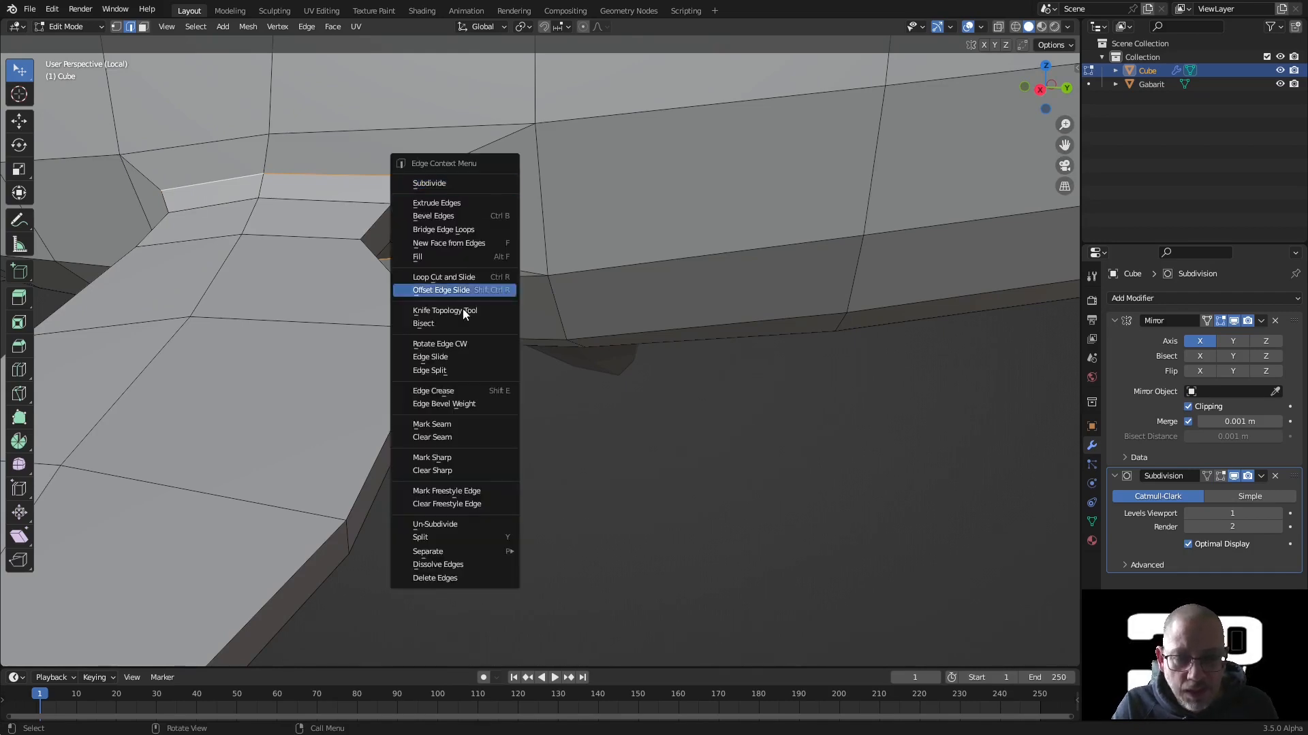
click(456, 425)
click(586, 427)
Mark the edge loop around the base of the large dorsal fin as a seam.
scroll(574, 396, down, 5)
middle_drag(575, 397, 840, 406)
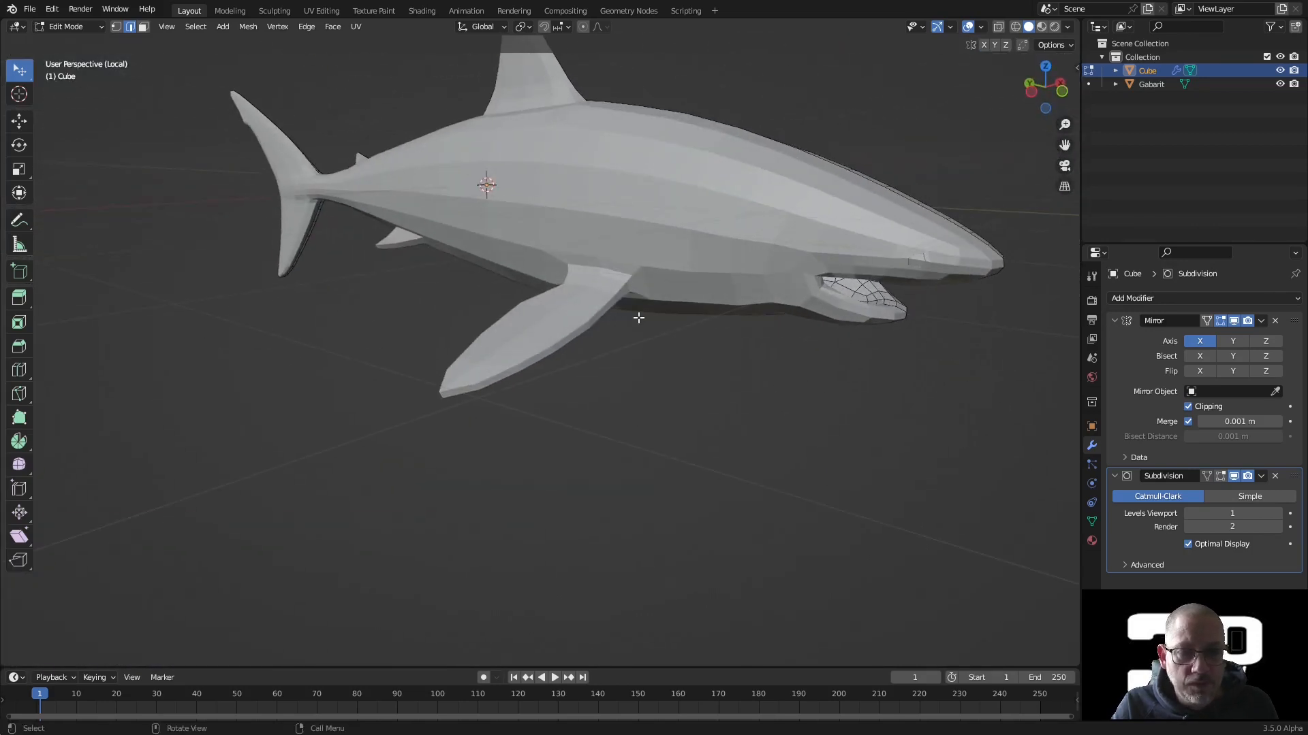
scroll(634, 315, up, 3)
middle_drag(838, 190, 587, 242)
scroll(586, 242, down, 2)
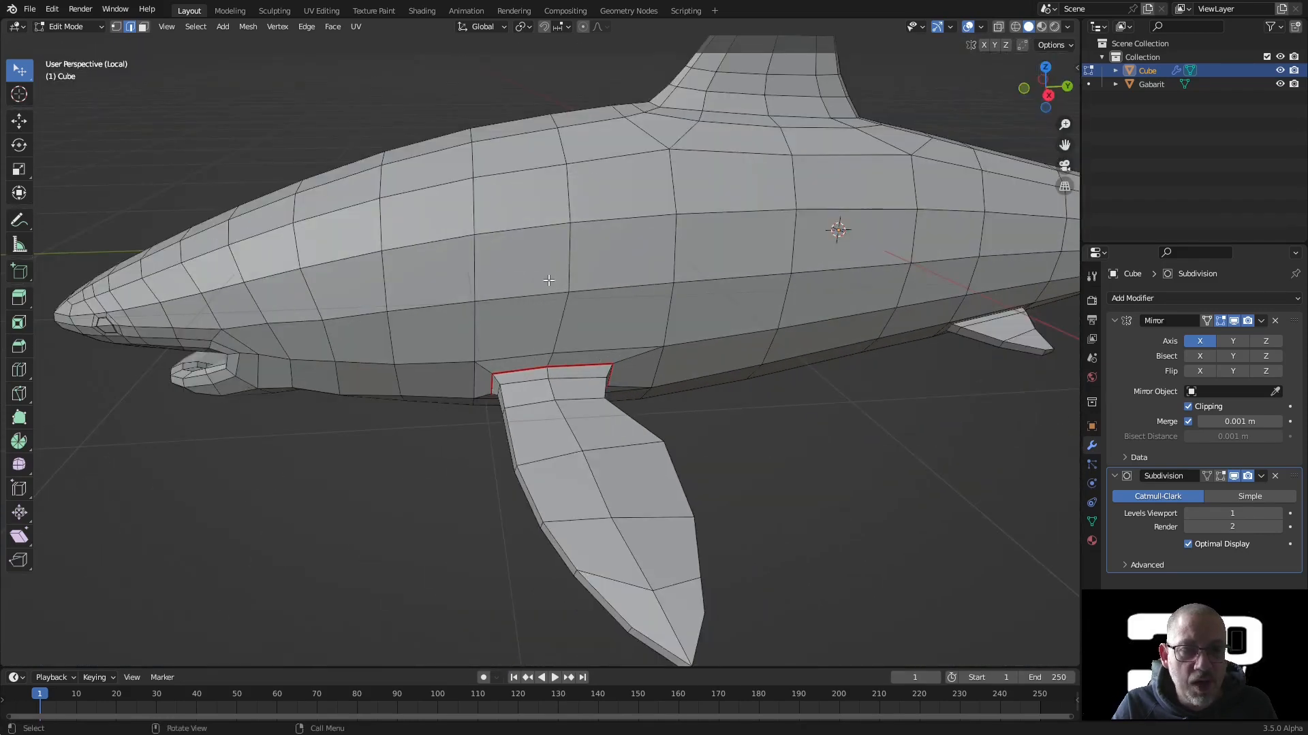
middle_drag(692, 123, 678, 275)
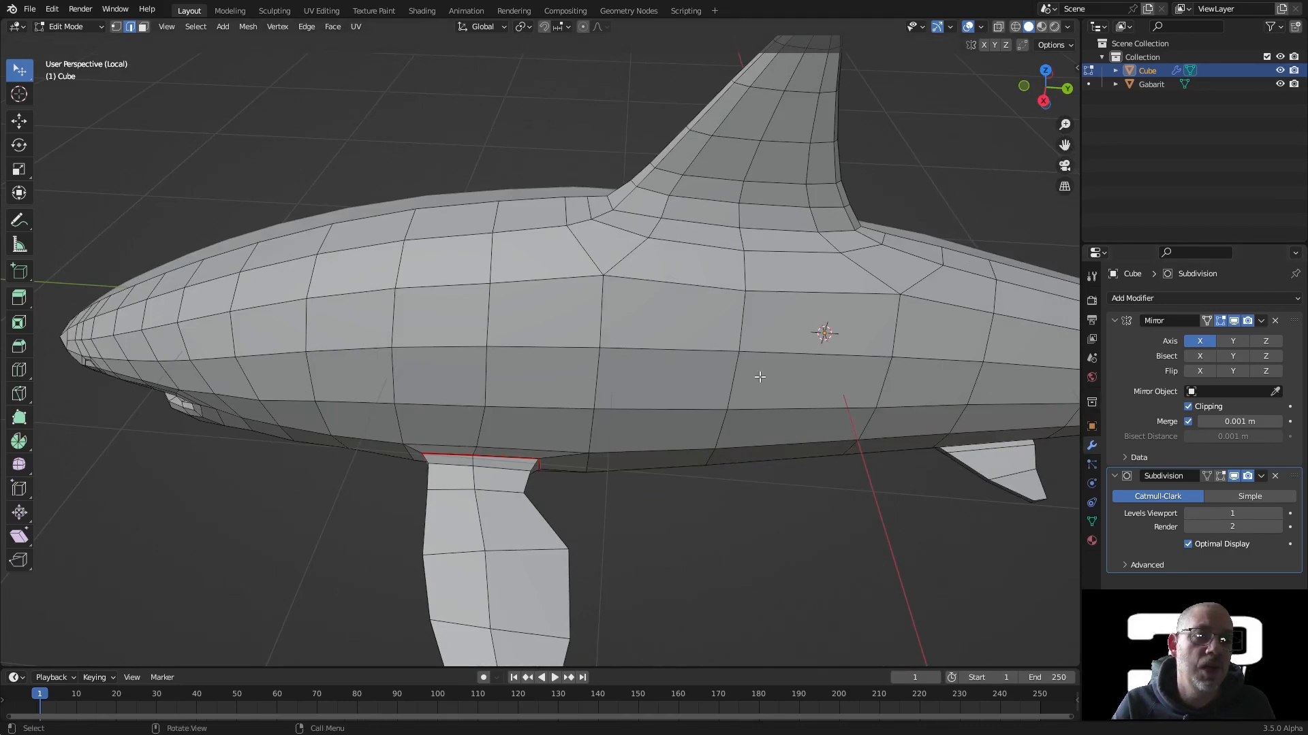
middle_drag(654, 186, 649, 129)
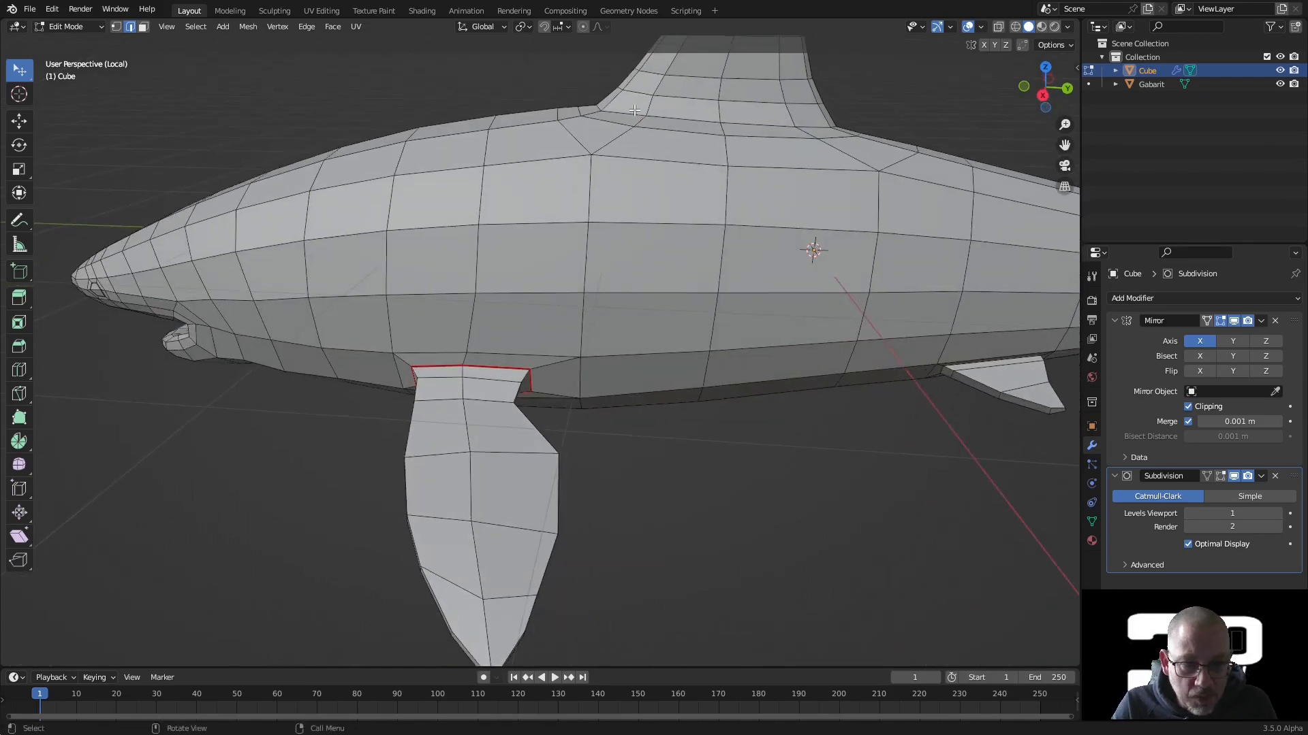
right_click(636, 135)
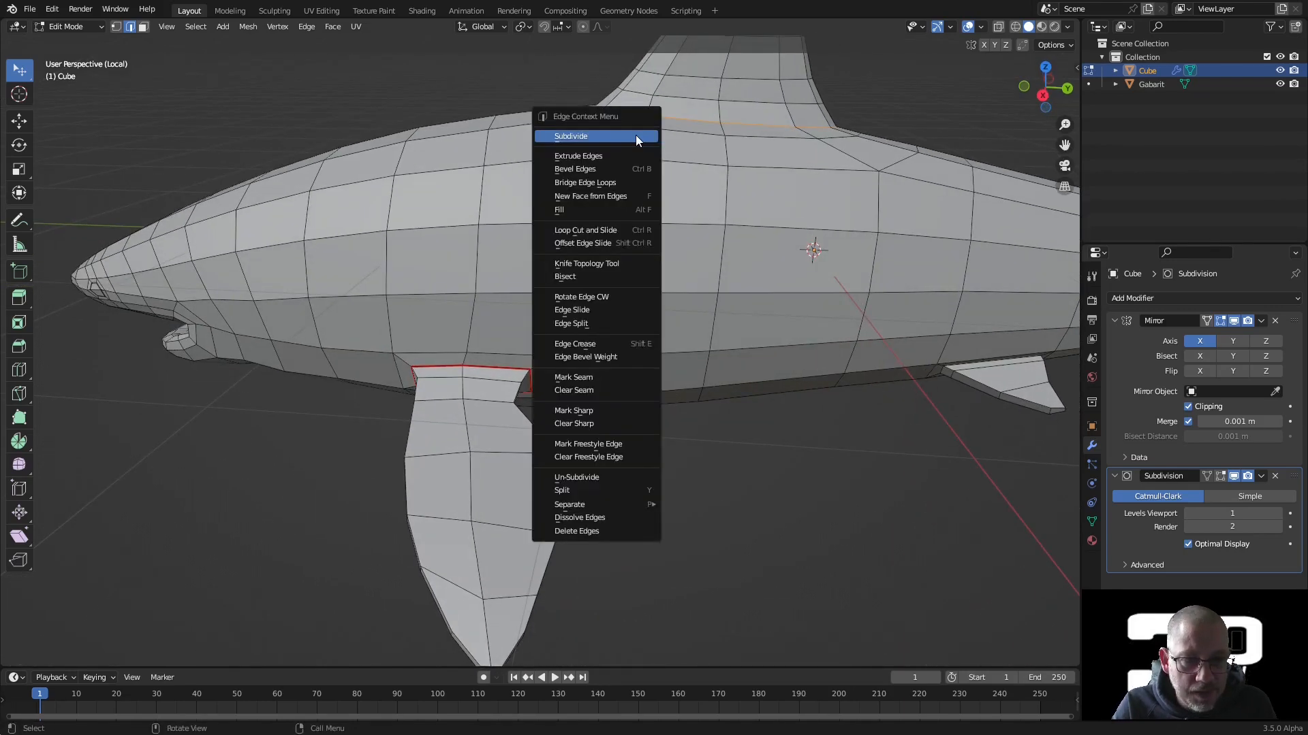
click(593, 379)
Mark the edge loop around the base of the pelvic fin as a seam.
middle_drag(595, 381, 709, 286)
middle_drag(796, 448, 775, 447)
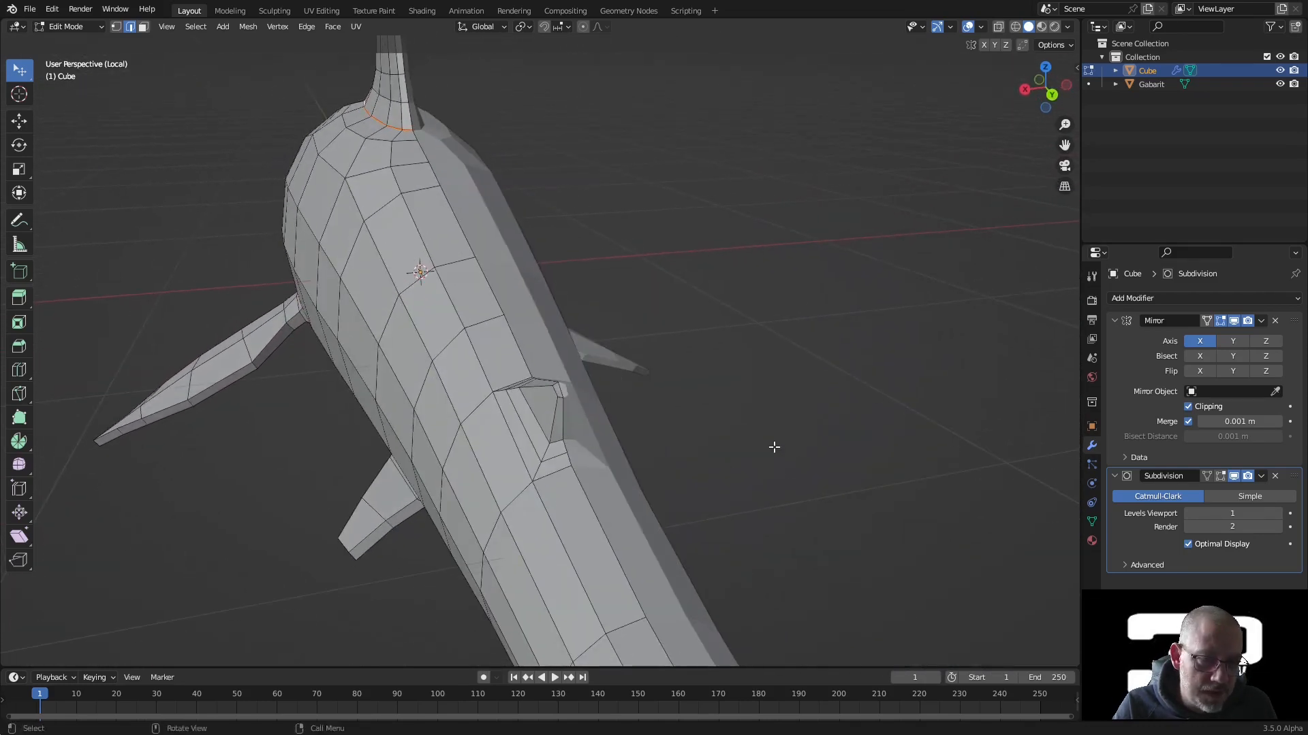
scroll(534, 510, up, 3)
middle_drag(535, 510, 590, 435)
scroll(547, 502, down, 5)
click(718, 202)
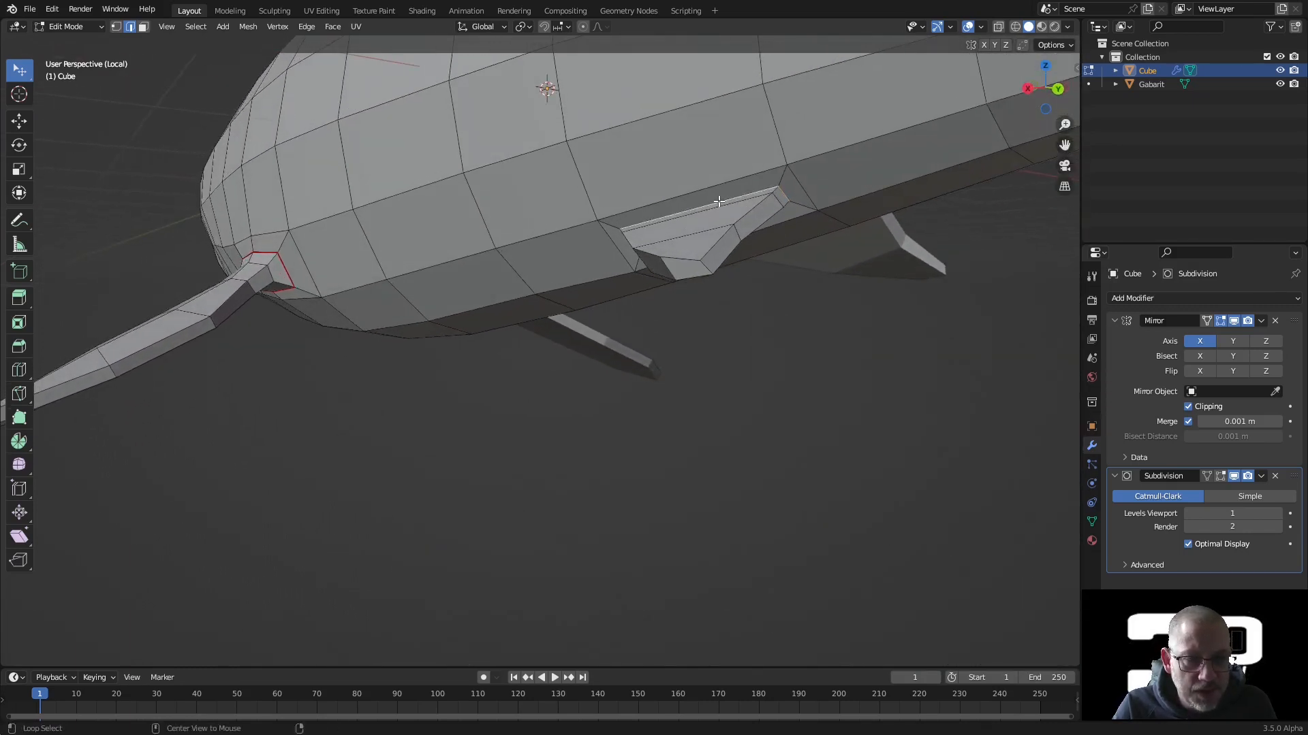
right_click(718, 203)
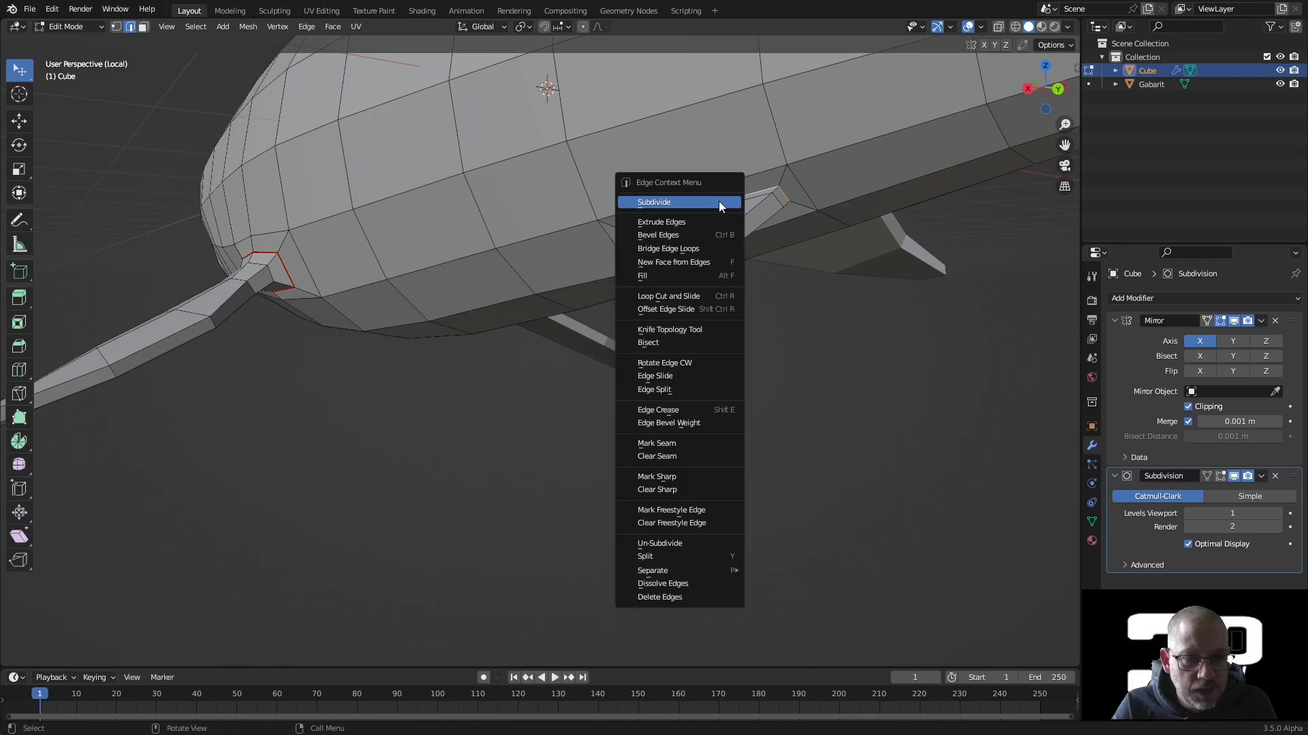
click(673, 445)
Lower the two edge loops at the base of the small rear dorsal fin about 0.006 m along global Z.
middle_drag(673, 445, 795, 292)
scroll(799, 306, up, 2)
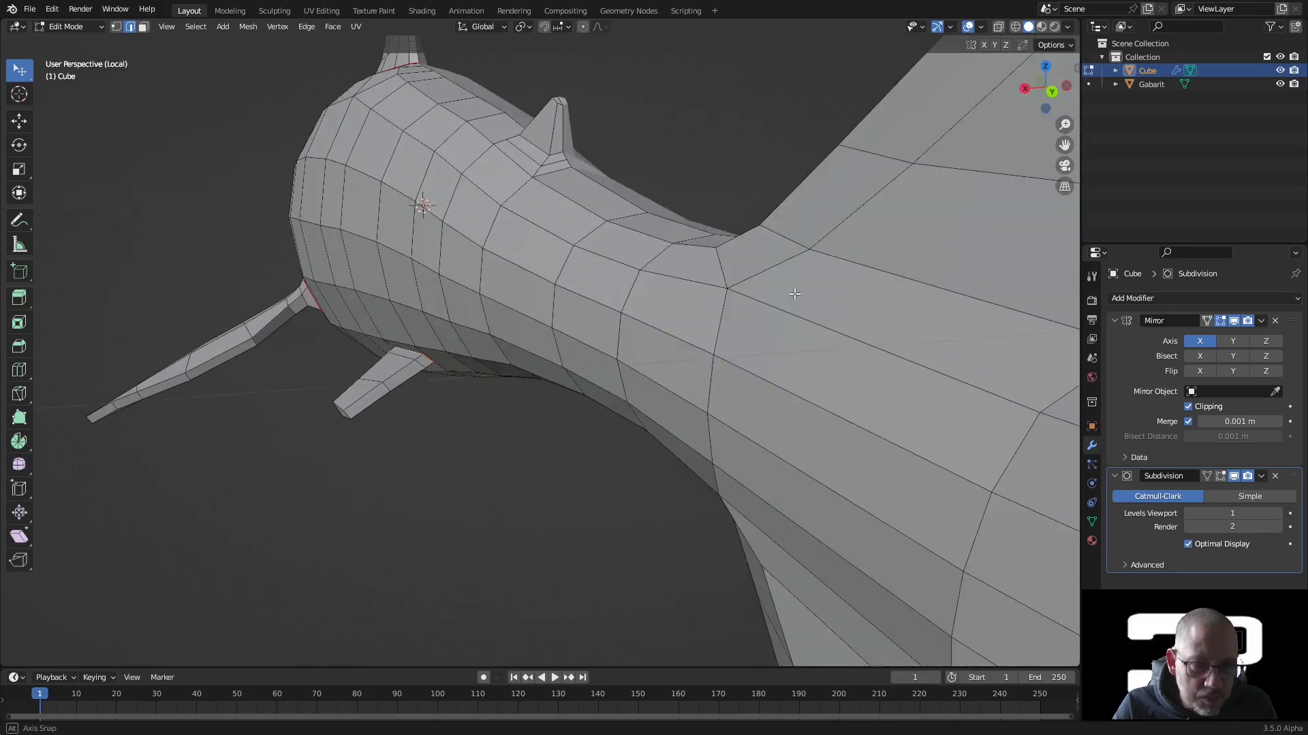
scroll(690, 217, up, 3)
scroll(690, 218, up, 1)
shift+middle_drag(689, 218, 671, 300)
scroll(672, 301, down, 2)
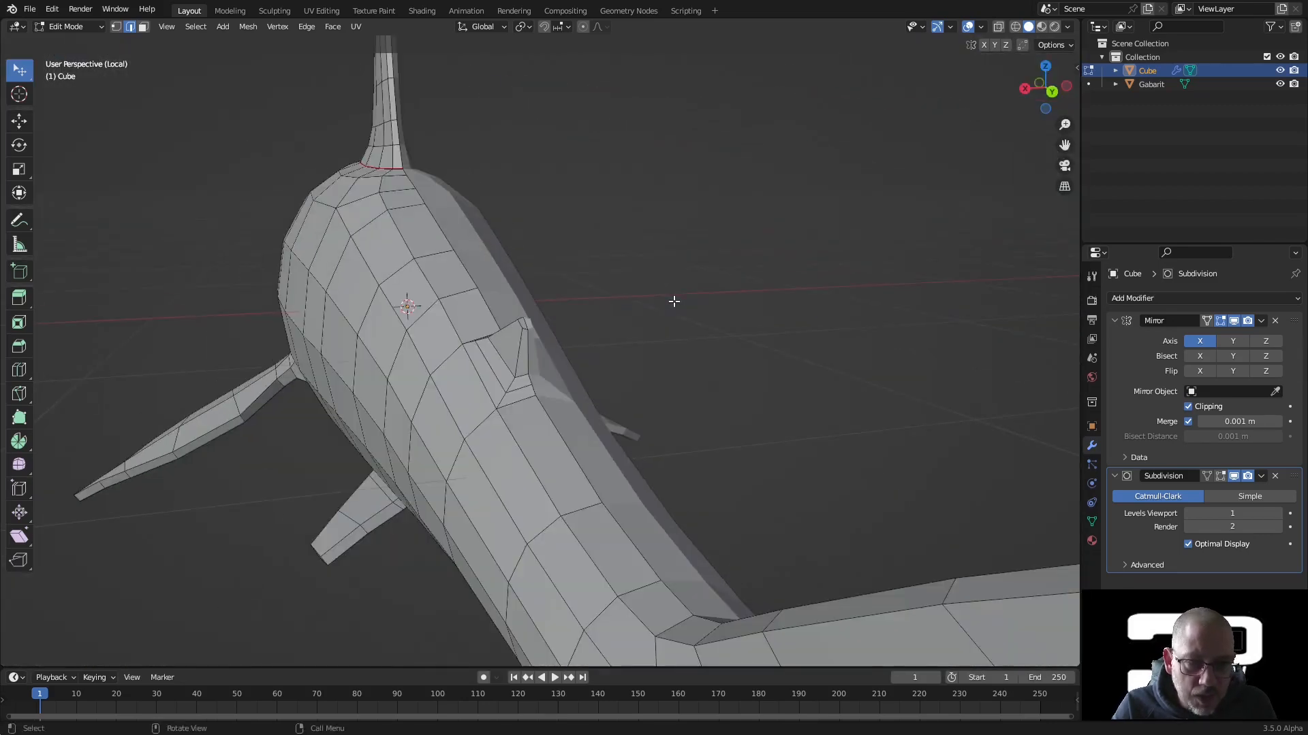
scroll(498, 367, down, 4)
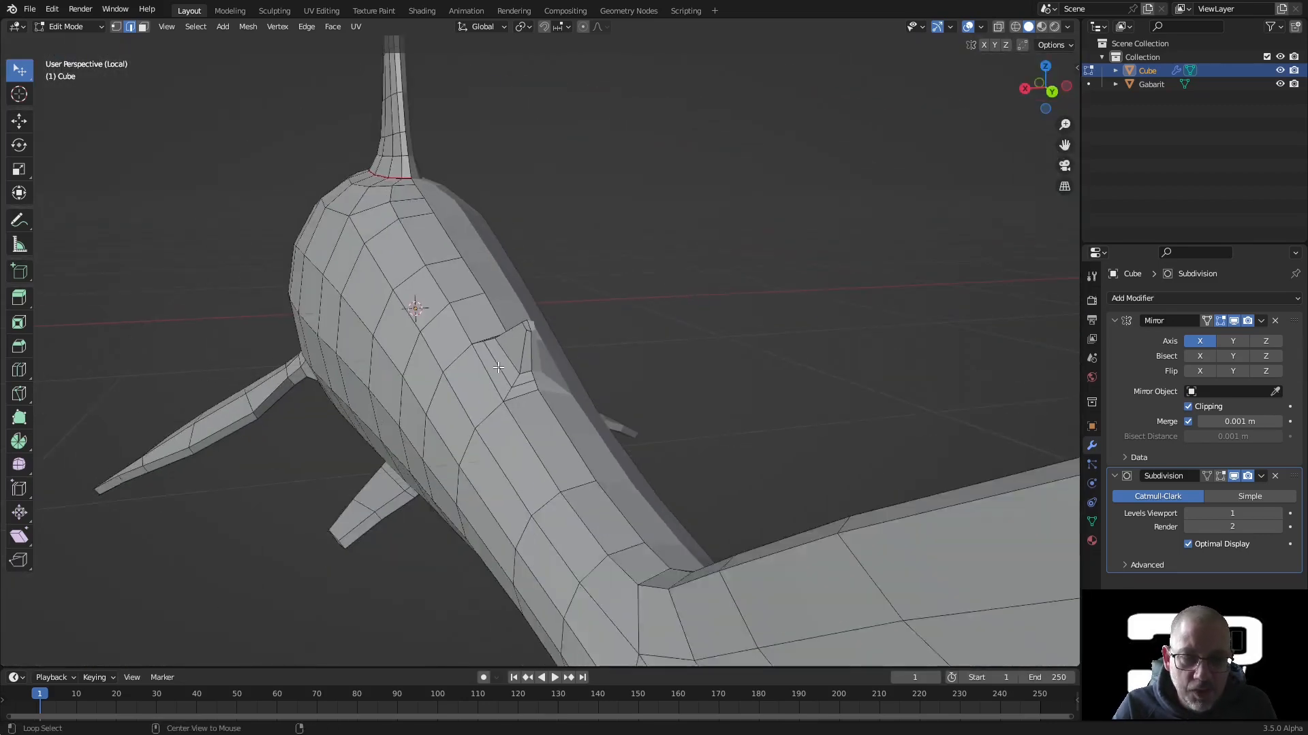
scroll(514, 366, up, 7)
middle_drag(519, 365, 654, 372)
click(676, 362)
alt+click(675, 361)
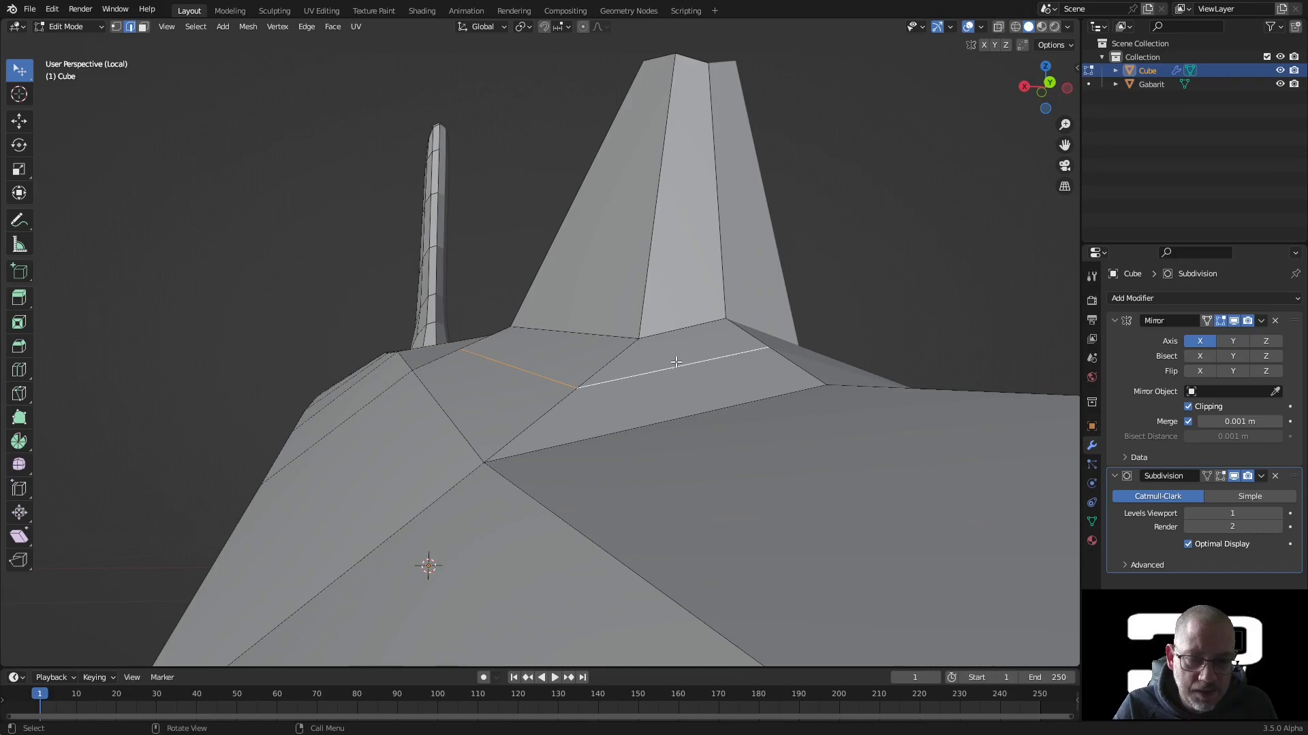
alt+shift+click(673, 330)
key(g)
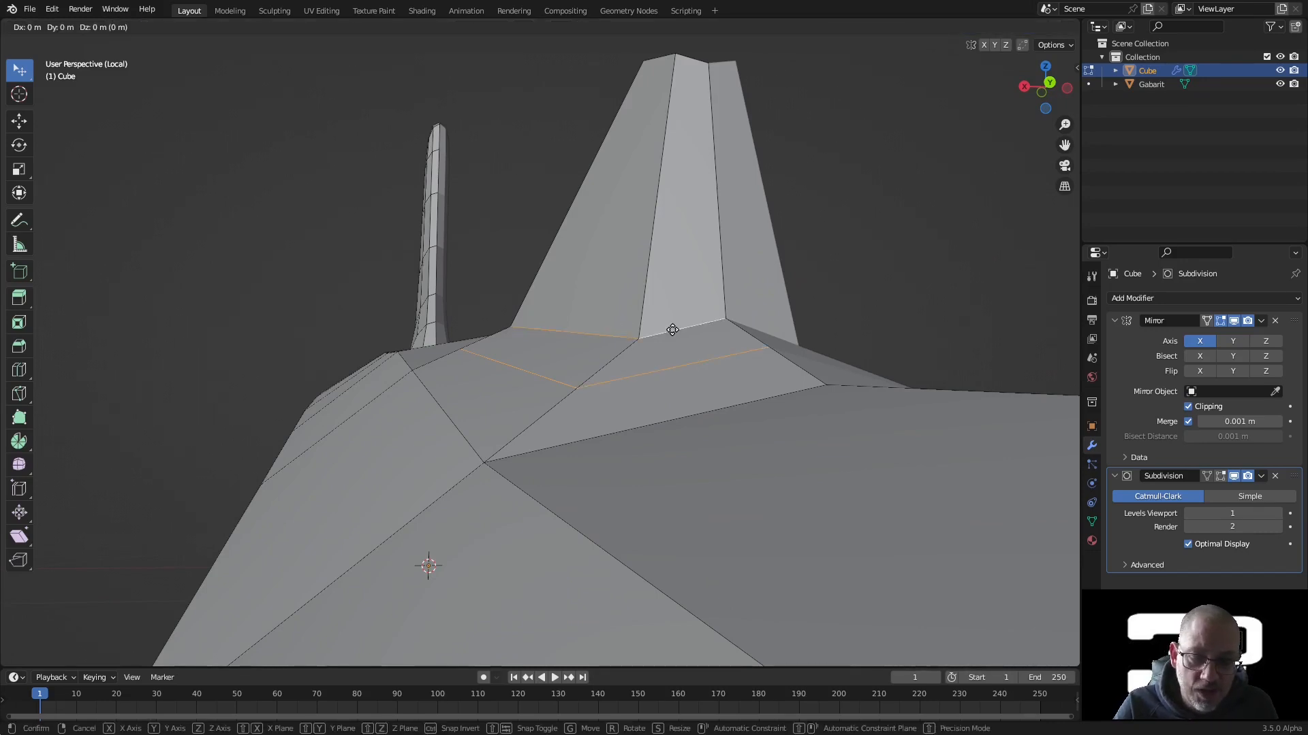
key(z)
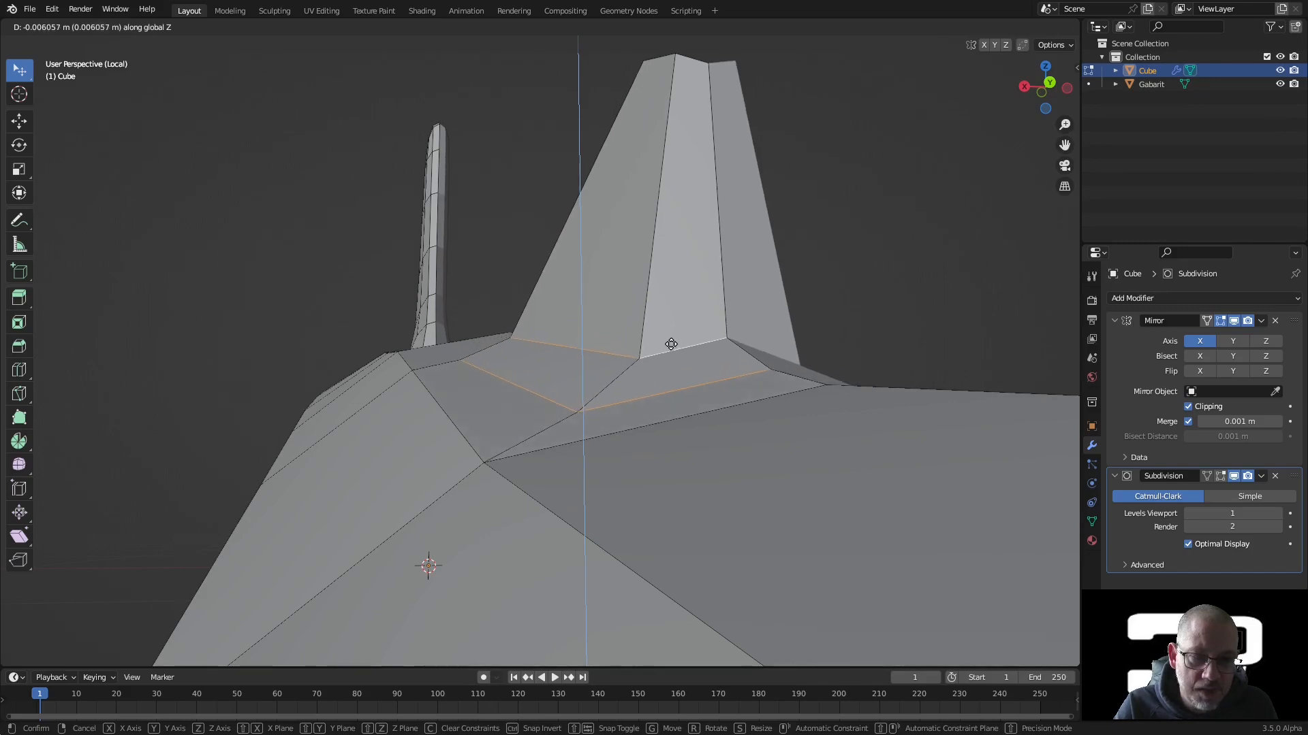
click(671, 344)
Raise the rear edge of the small dorsal fin's outer base loop about 0.0016 m along global Z.
click(668, 393)
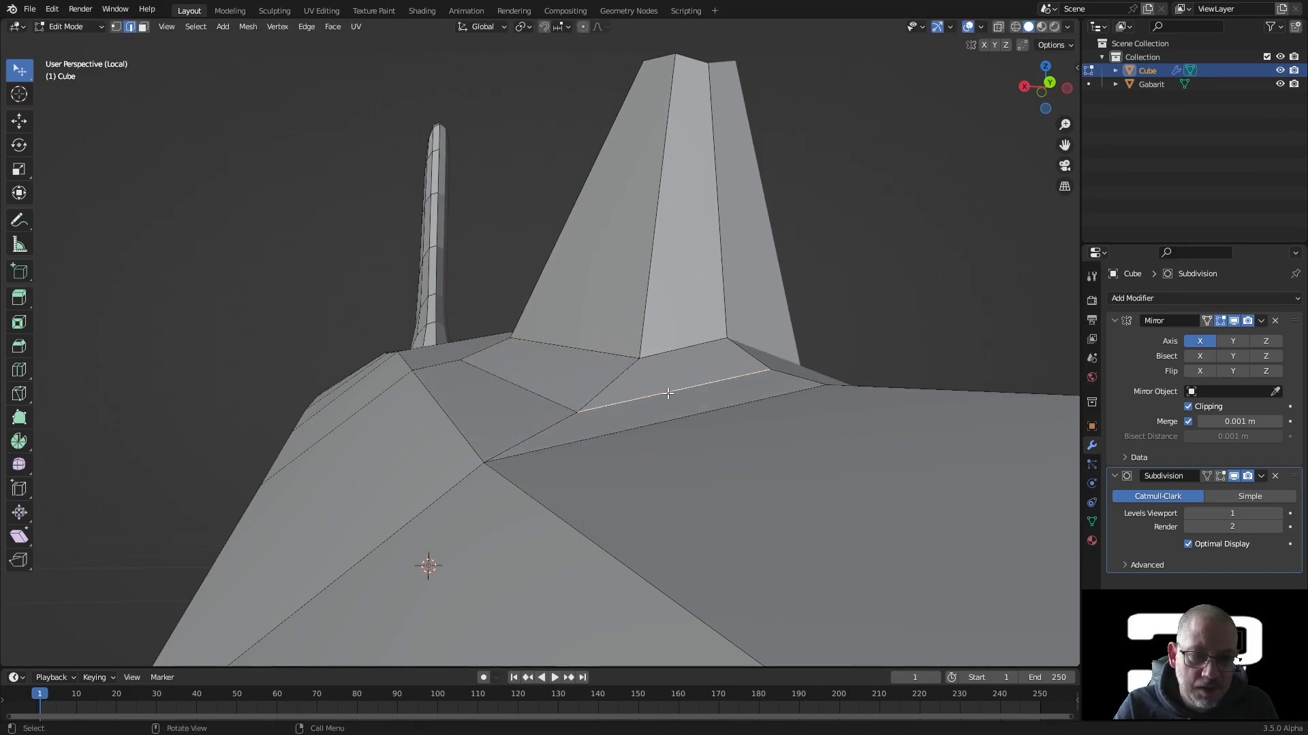
key(g)
key(z)
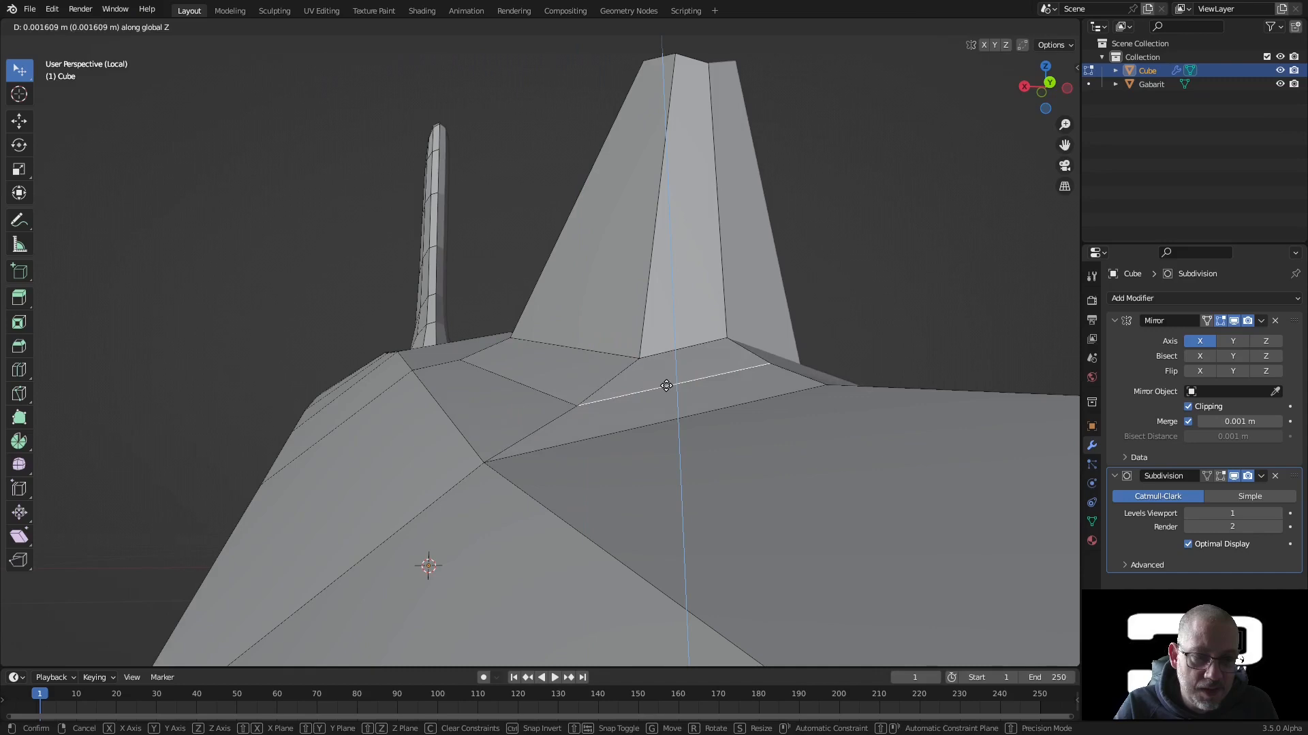
click(666, 383)
Mark the edge loop where the small rear dorsal fin meets the body as a seam.
mouse_move(668, 384)
middle_down()
mouse_move(840, 406)
mouse_move(650, 386)
middle_up()
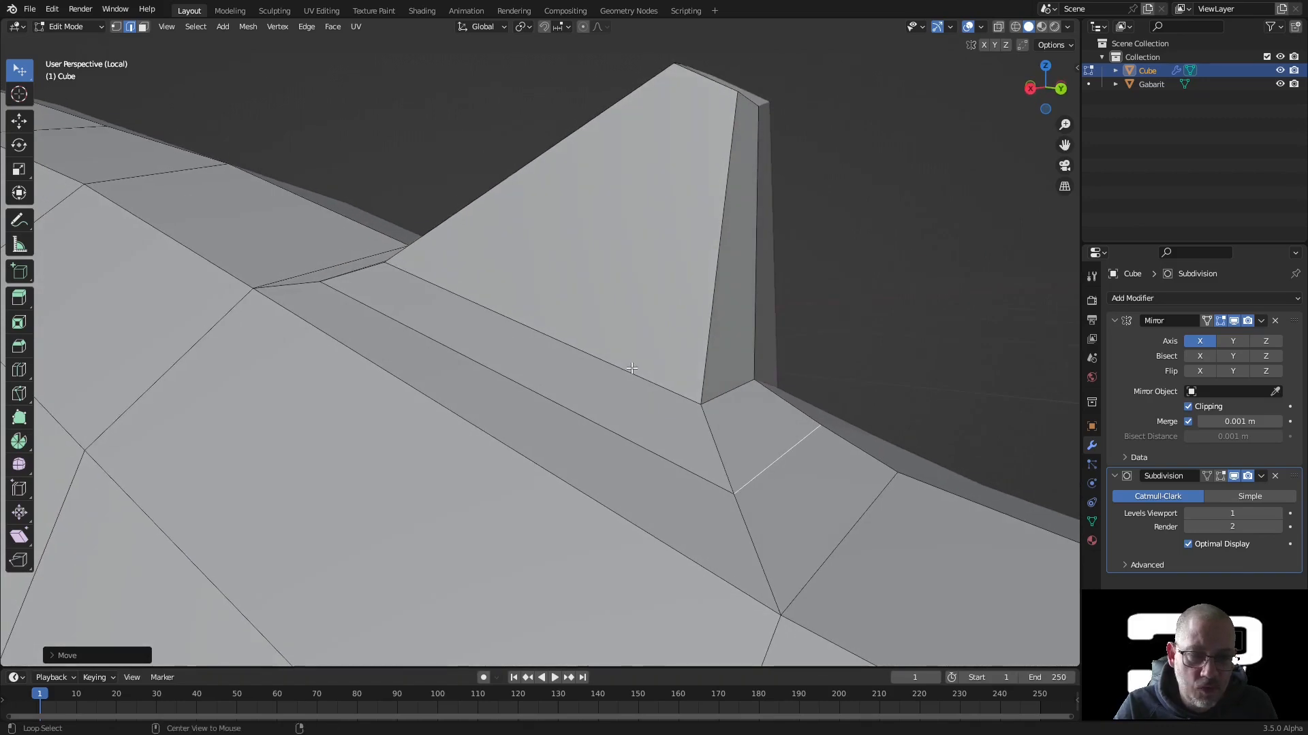
alt+shift+click(631, 370)
right_click(631, 367)
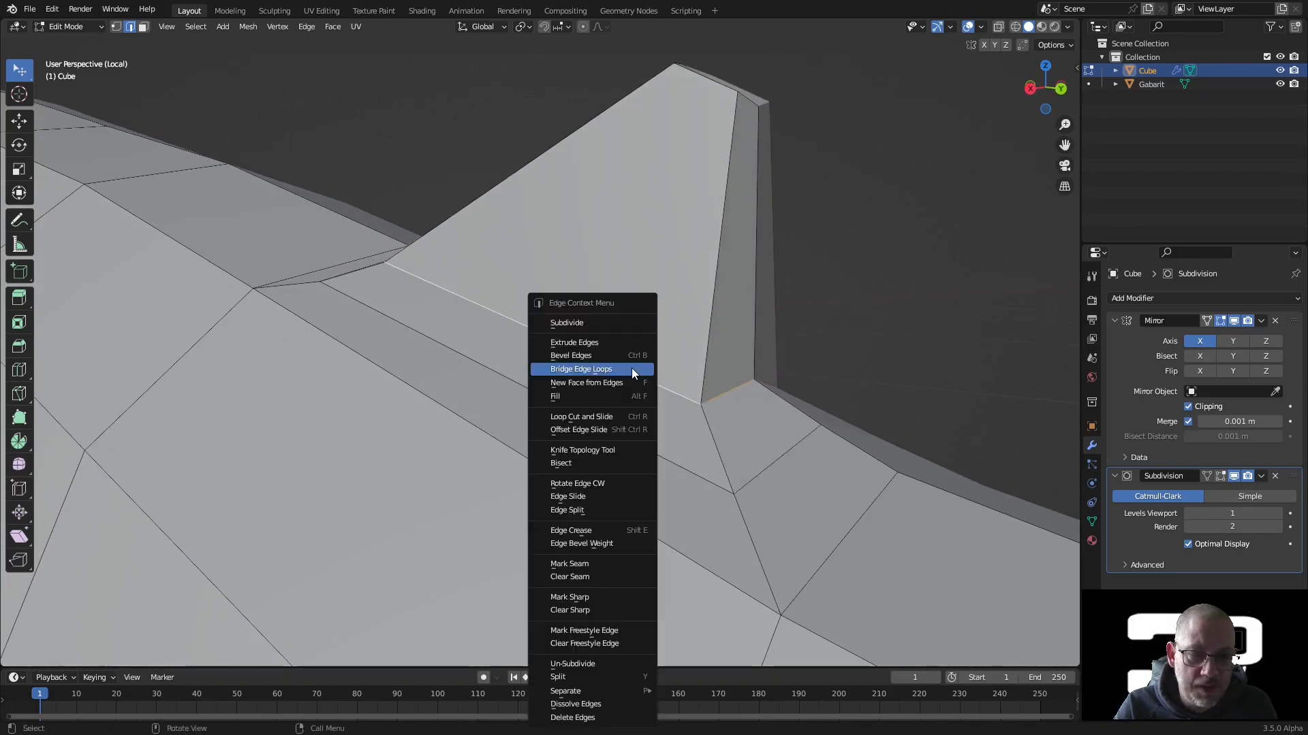
click(591, 563)
click(926, 268)
Mark the trailing edge of the small rear dorsal fin as a seam.
scroll(883, 296, down, 4)
middle_drag(857, 298, 726, 394)
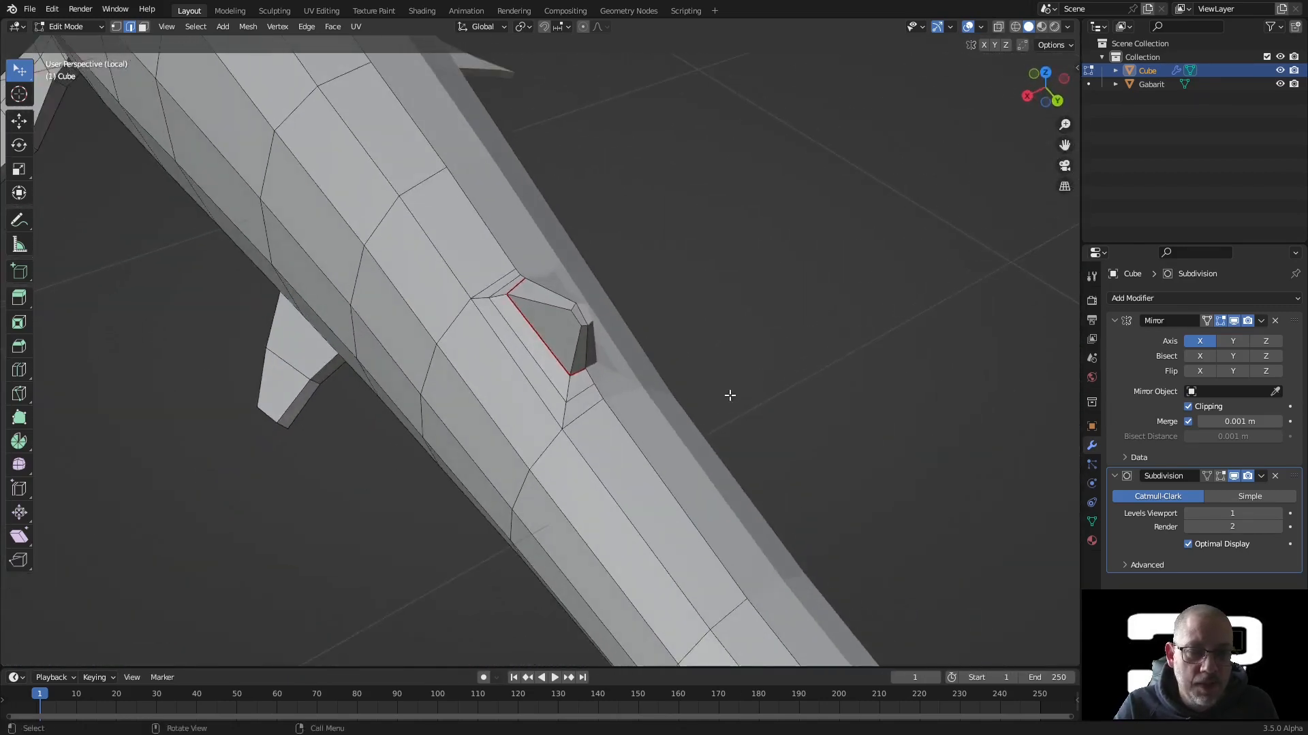
scroll(642, 336, up, 5)
mouse_move(642, 337)
middle_down()
mouse_move(554, 242)
mouse_move(557, 272)
mouse_move(648, 326)
middle_up()
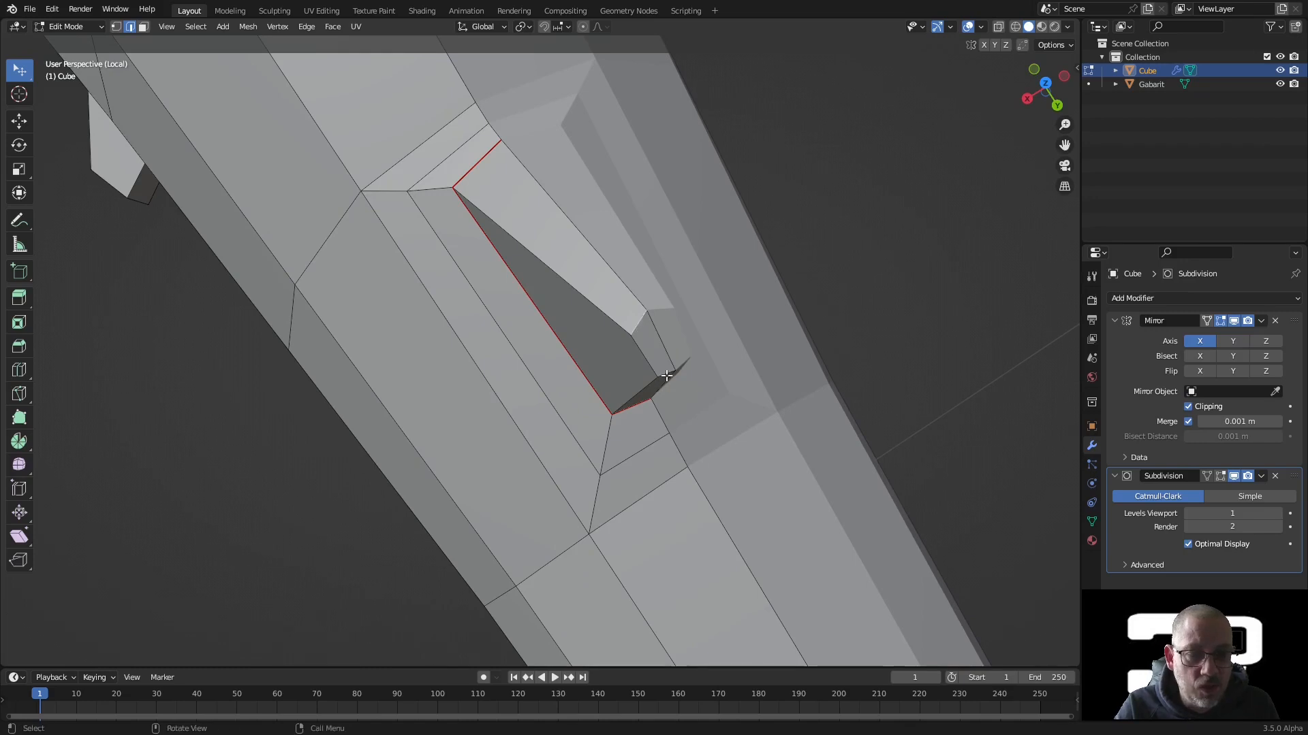
right_click(745, 276)
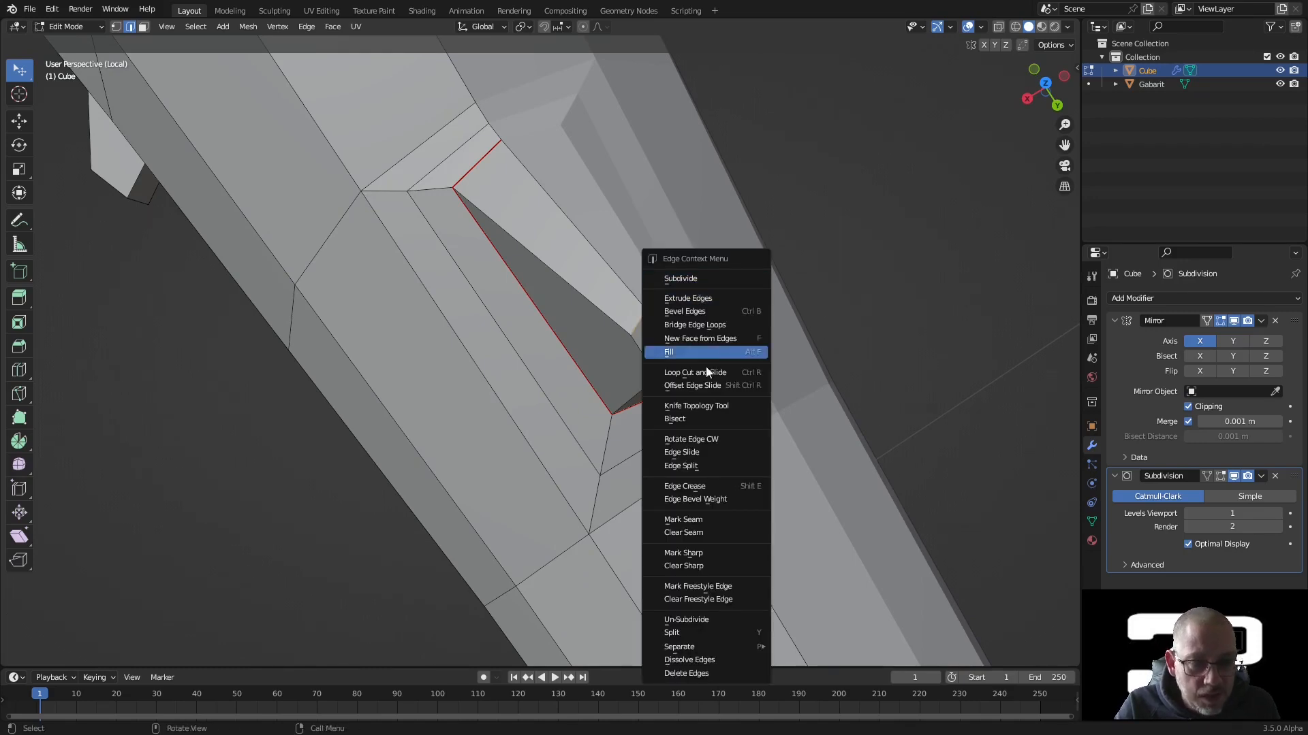
click(712, 519)
Mark the edge path around the tail fin's base, where it joins the body, as a seam.
middle_drag(713, 519, 681, 293)
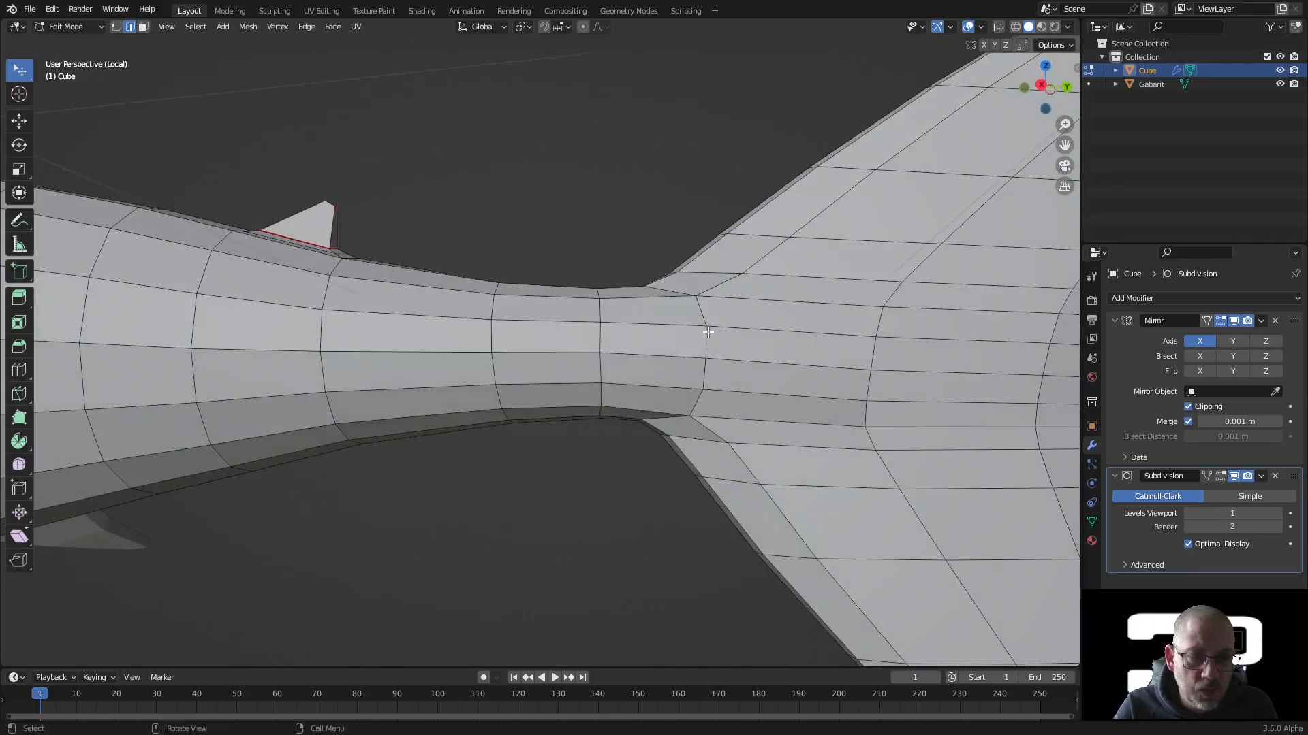
middle_drag(702, 338, 688, 373)
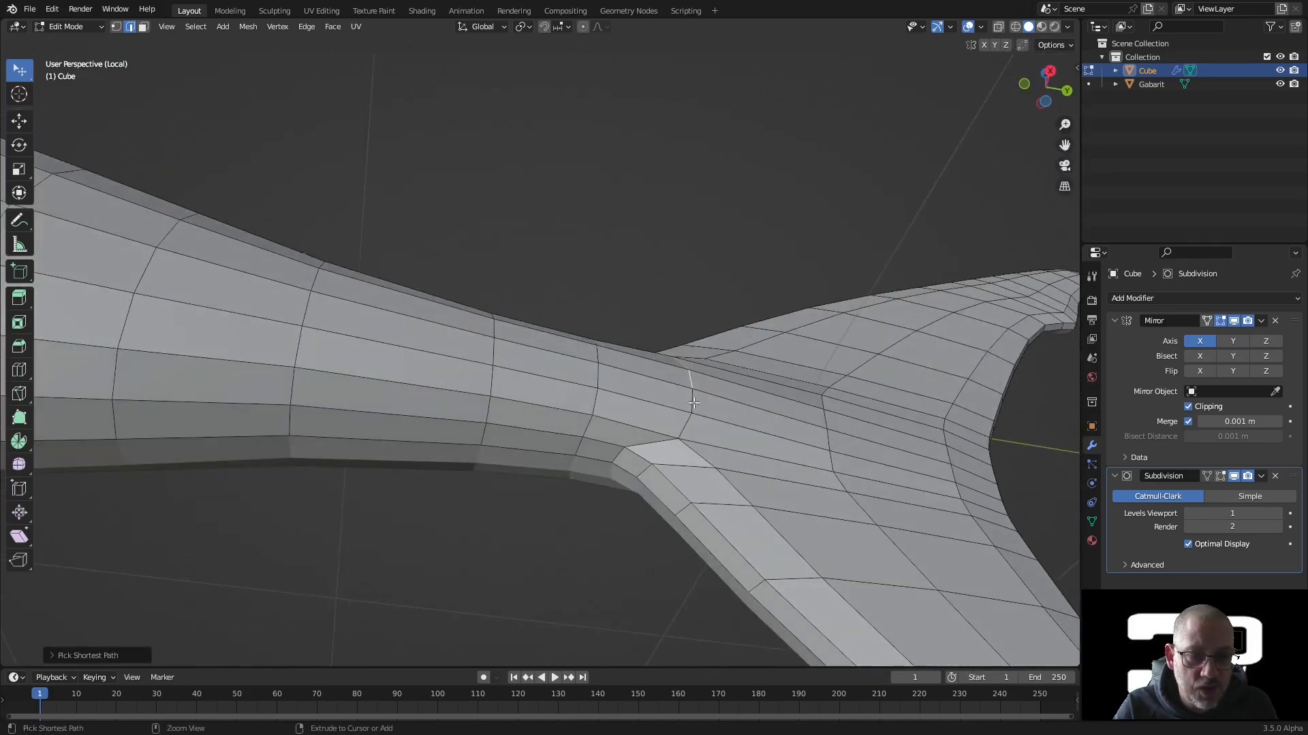
ctrl+click(617, 456)
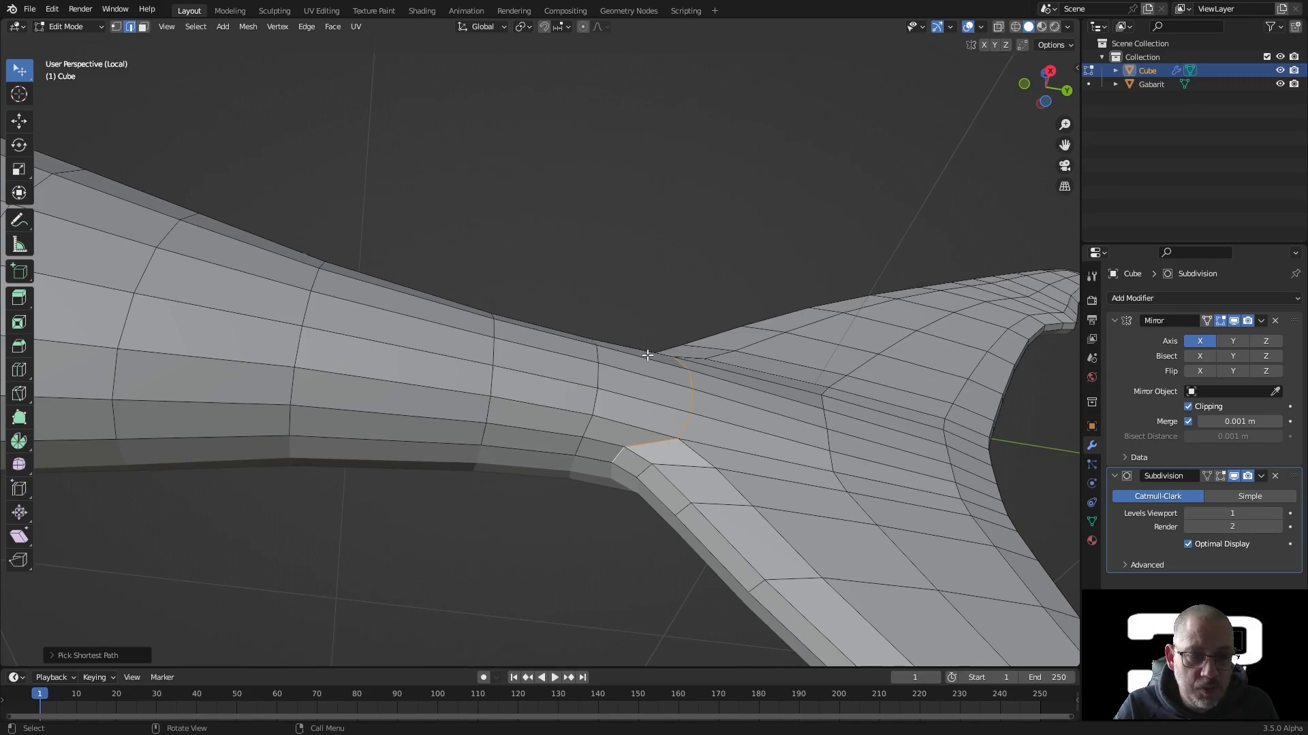
middle_drag(623, 330, 686, 361)
right_click(607, 322)
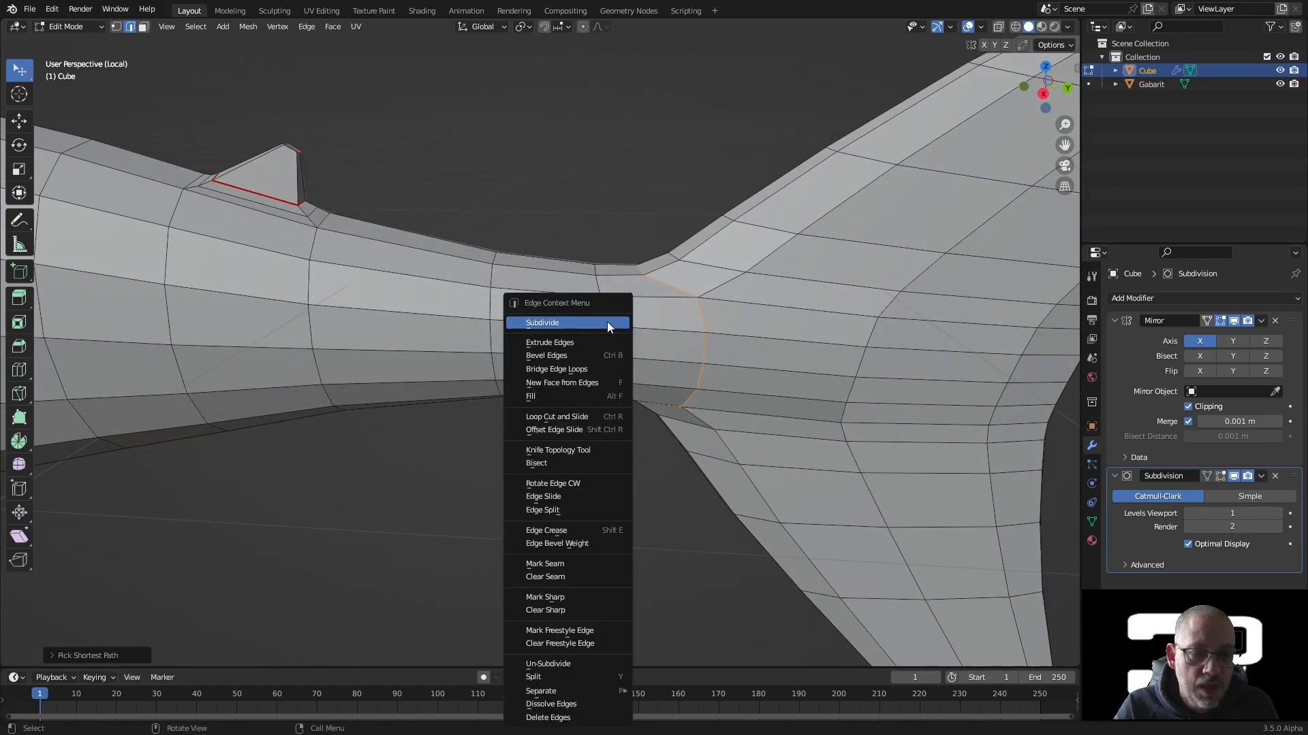
click(579, 561)
middle_drag(627, 505, 651, 453)
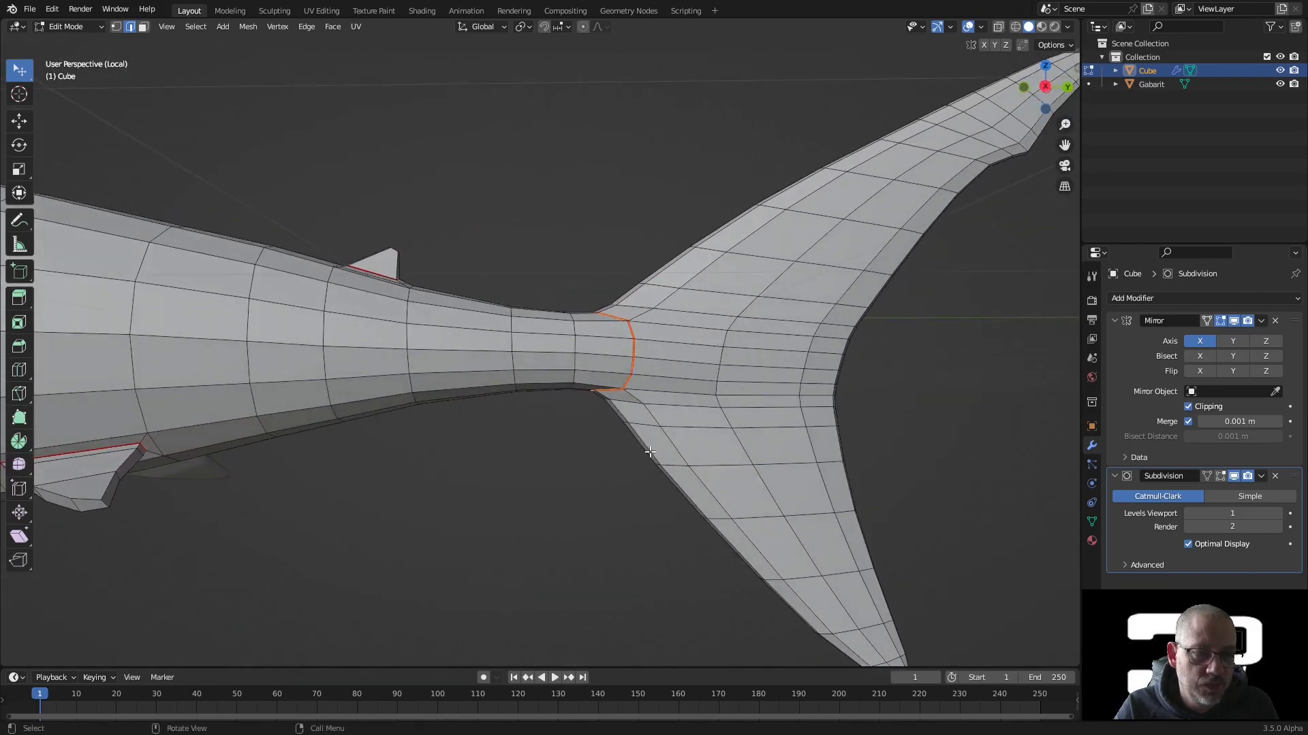
Mark the edge path running from the tail fin's base seam across its side to the trailing edge as a seam.
click(675, 361)
middle_drag(672, 363, 591, 348)
ctrl+click(590, 347)
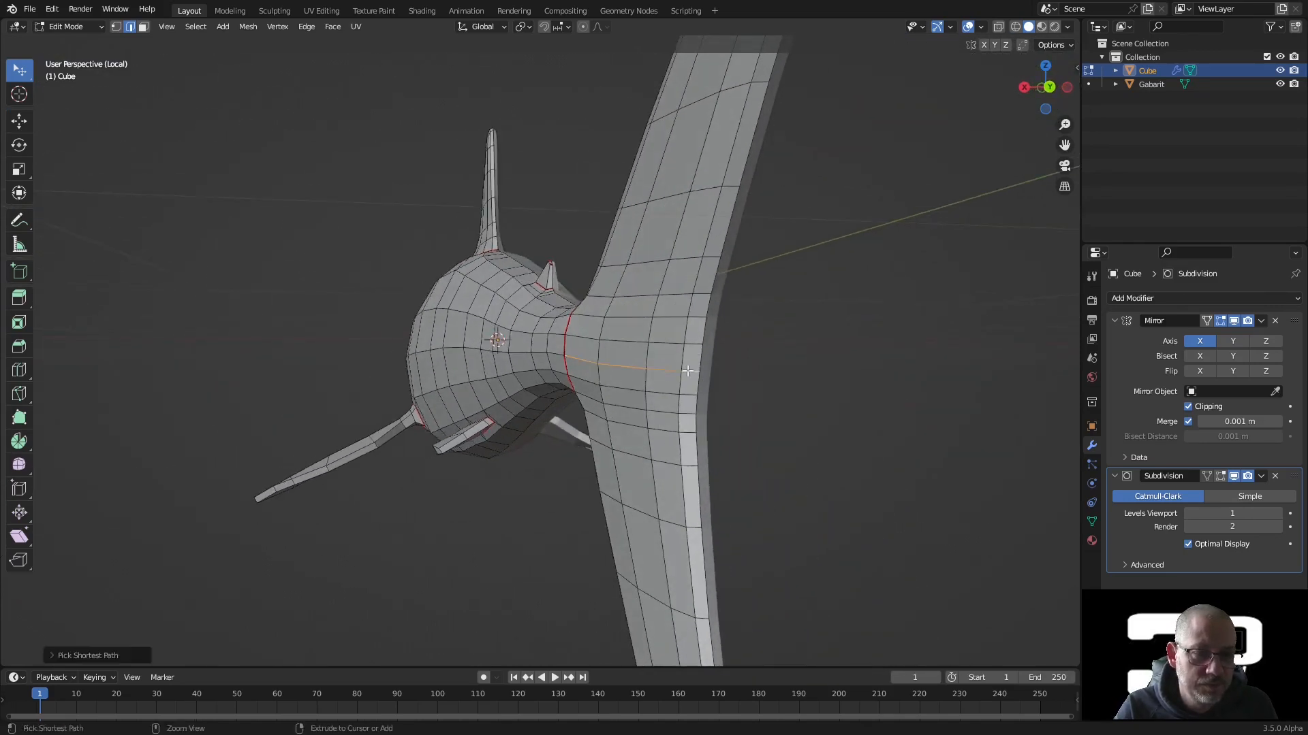
right_click(590, 347)
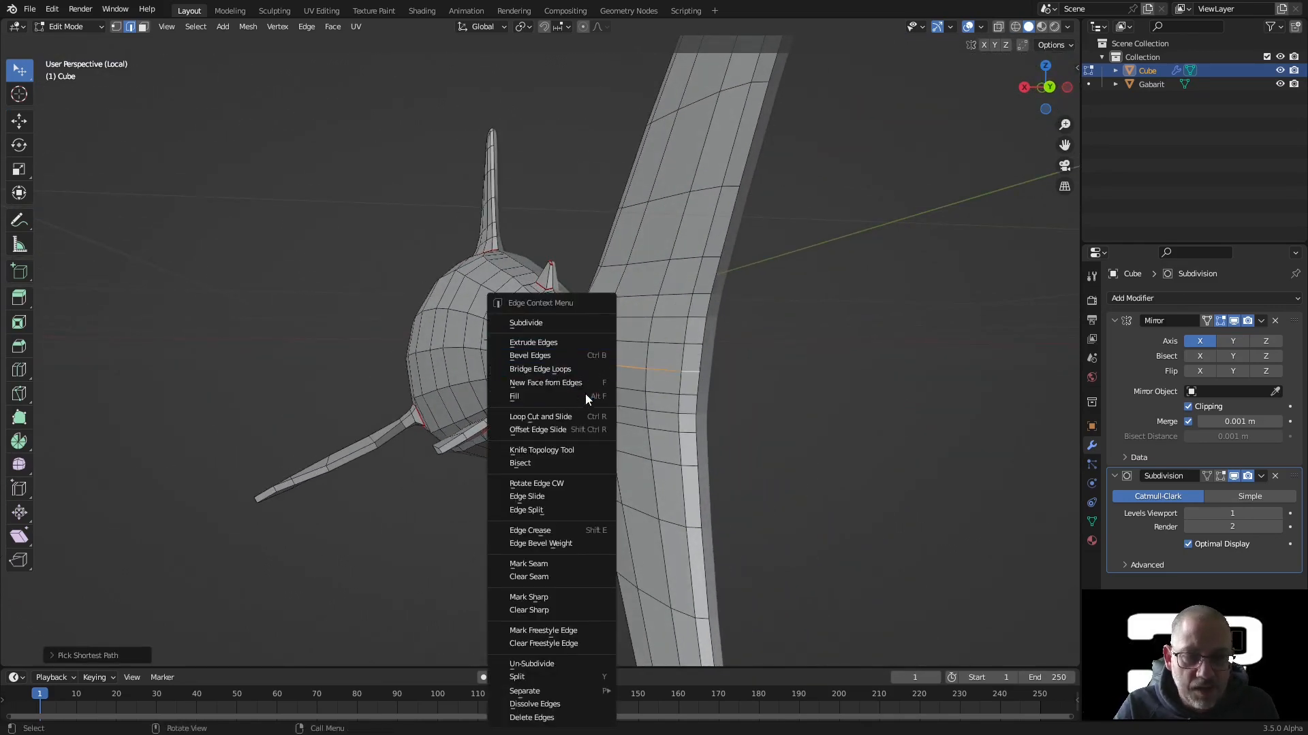
click(553, 565)
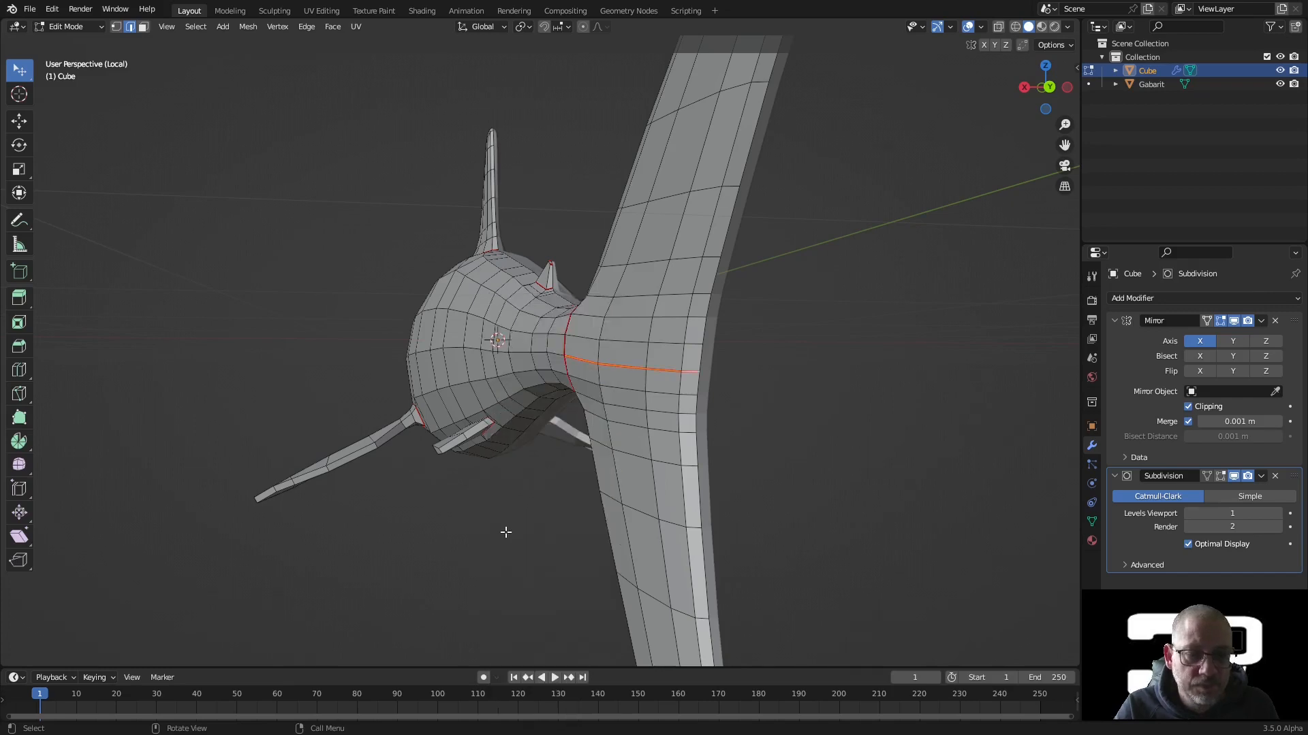
Mark the edge loop around the head just behind the mouth as a seam.
middle_drag(506, 532, 906, 439)
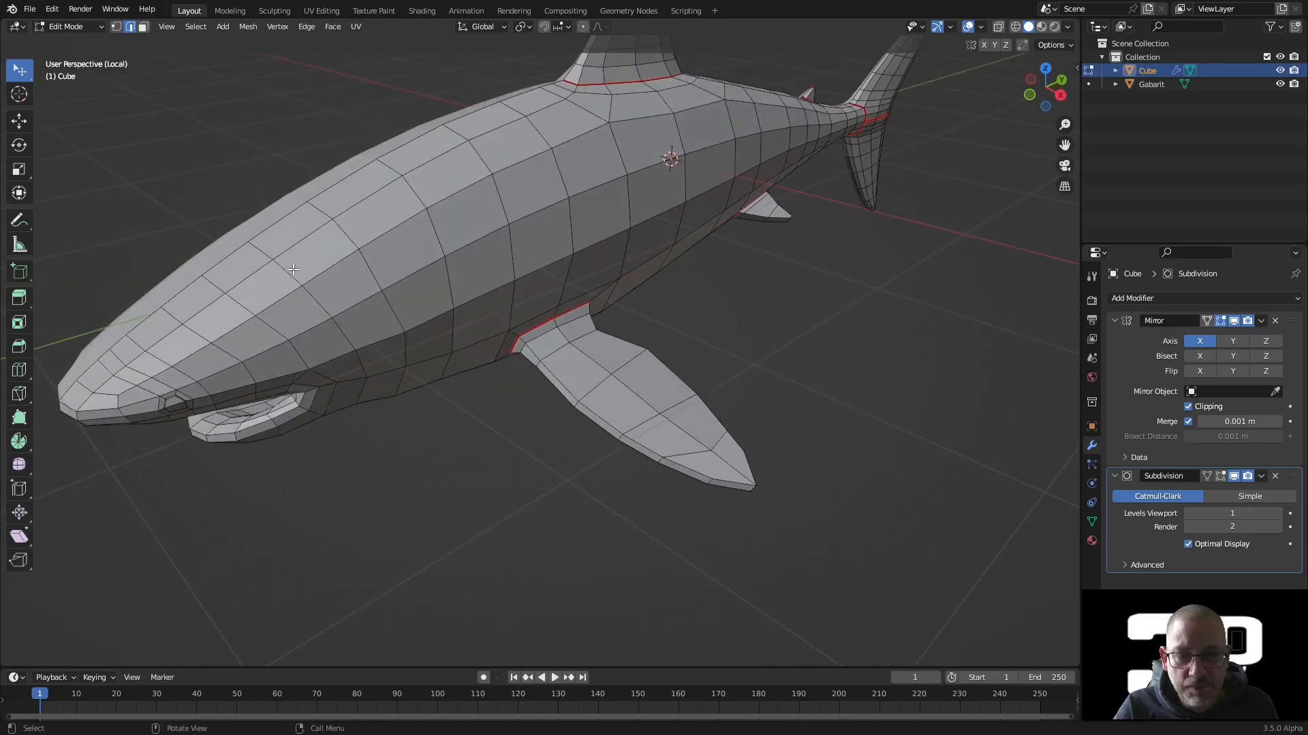
middle_drag(290, 273, 293, 265)
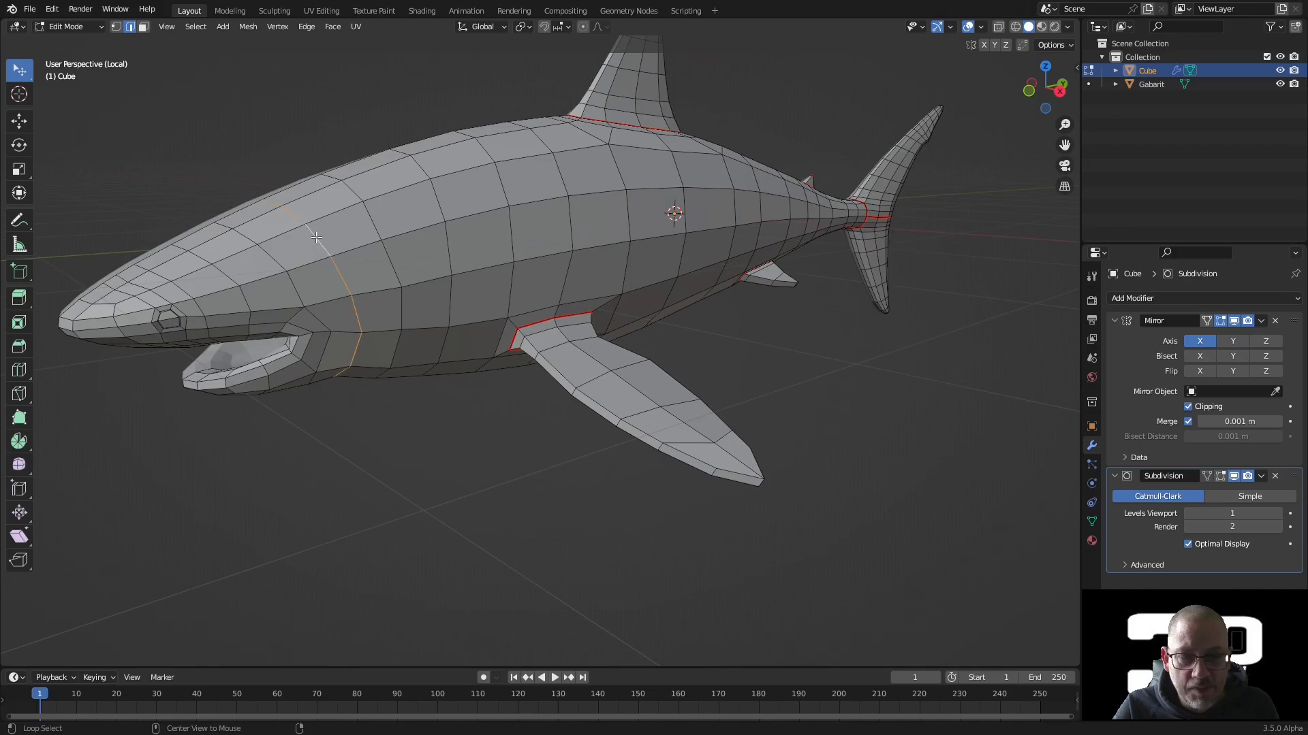
middle_drag(354, 303, 387, 260)
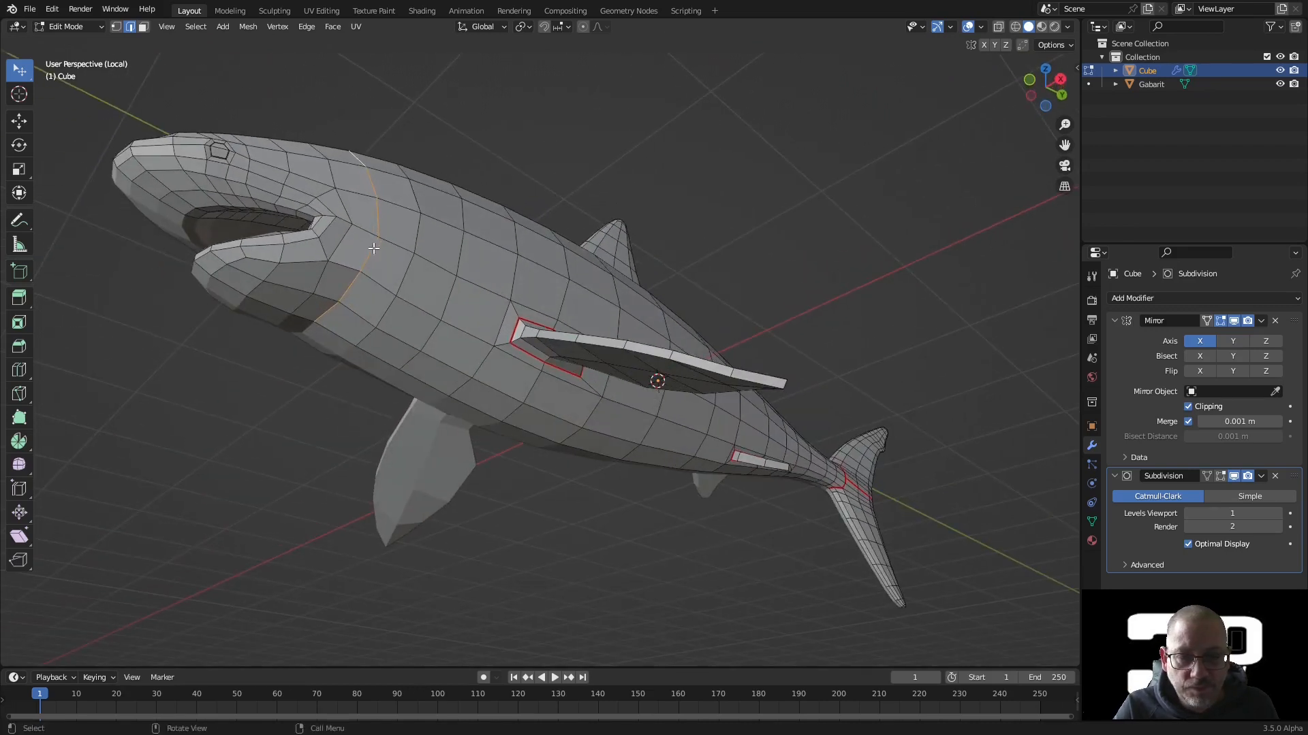
right_click(387, 260)
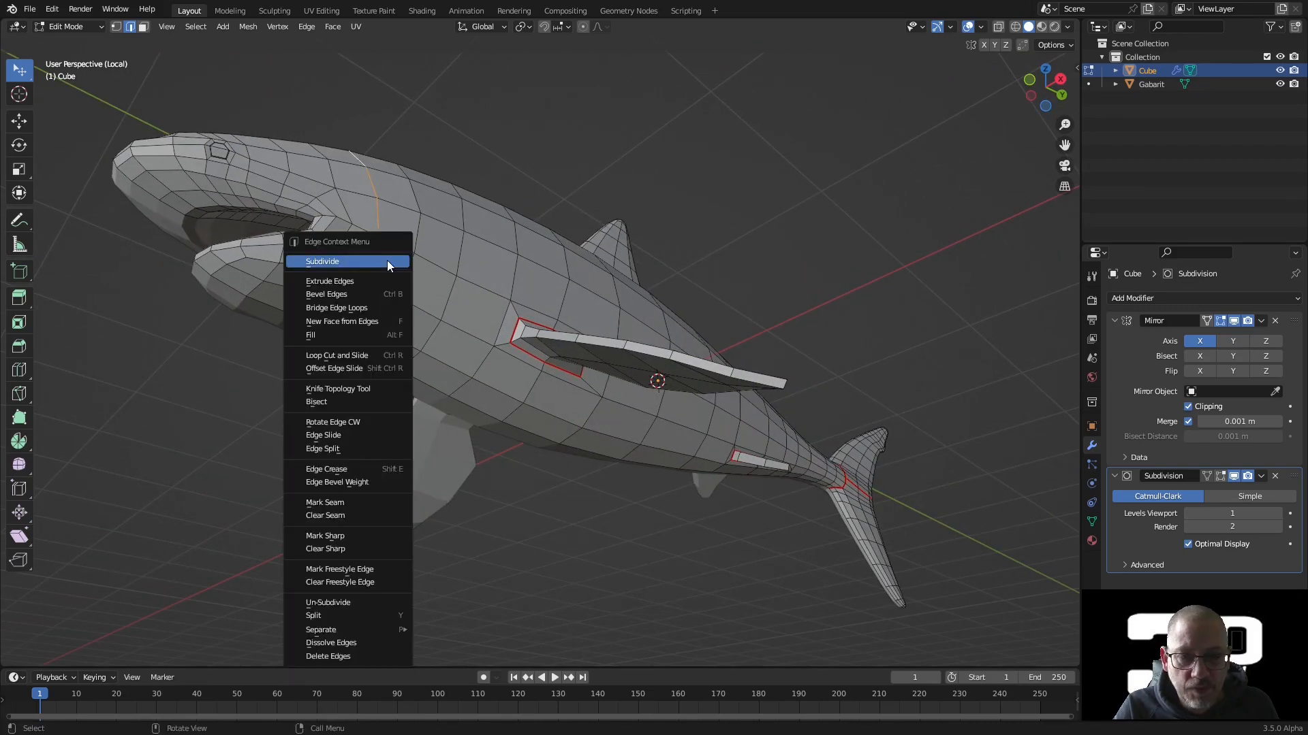
click(344, 508)
Mark the two short edges across the thickness near the main dorsal fin's tip, front and rear, as seams.
middle_drag(534, 417, 510, 523)
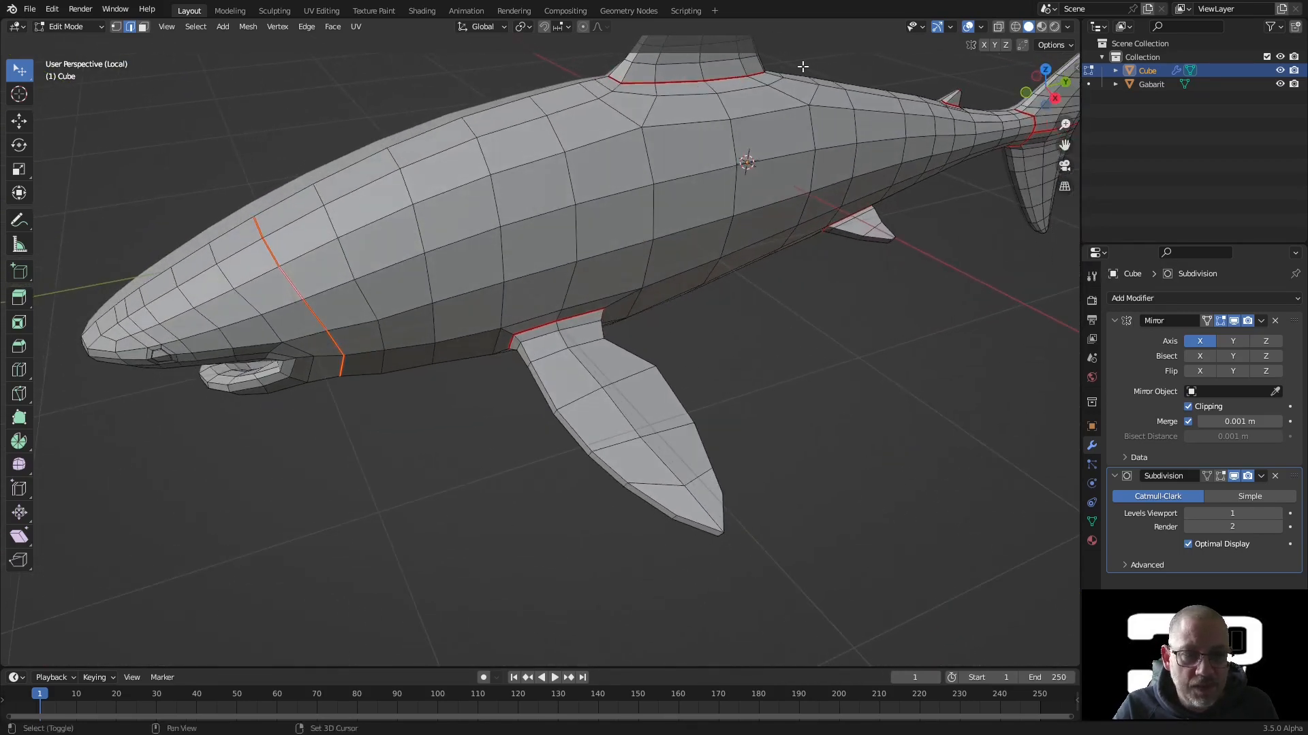
shift+middle_drag(804, 70, 595, 284)
scroll(584, 164, up, 2)
shift+middle_drag(561, 233, 512, 351)
scroll(481, 363, up, 1)
scroll(482, 364, up, 1)
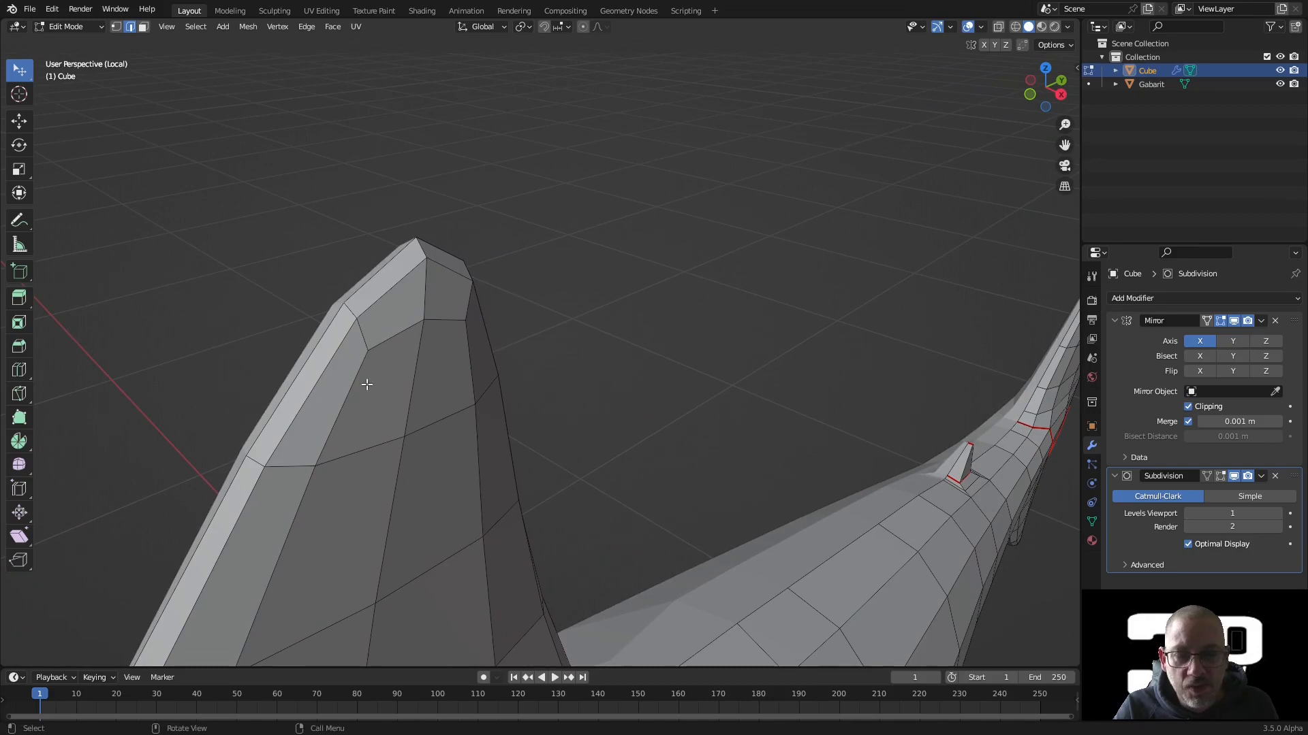
shift+click(365, 334)
middle_drag(442, 315, 372, 319)
shift+click(316, 274)
right_click(380, 257)
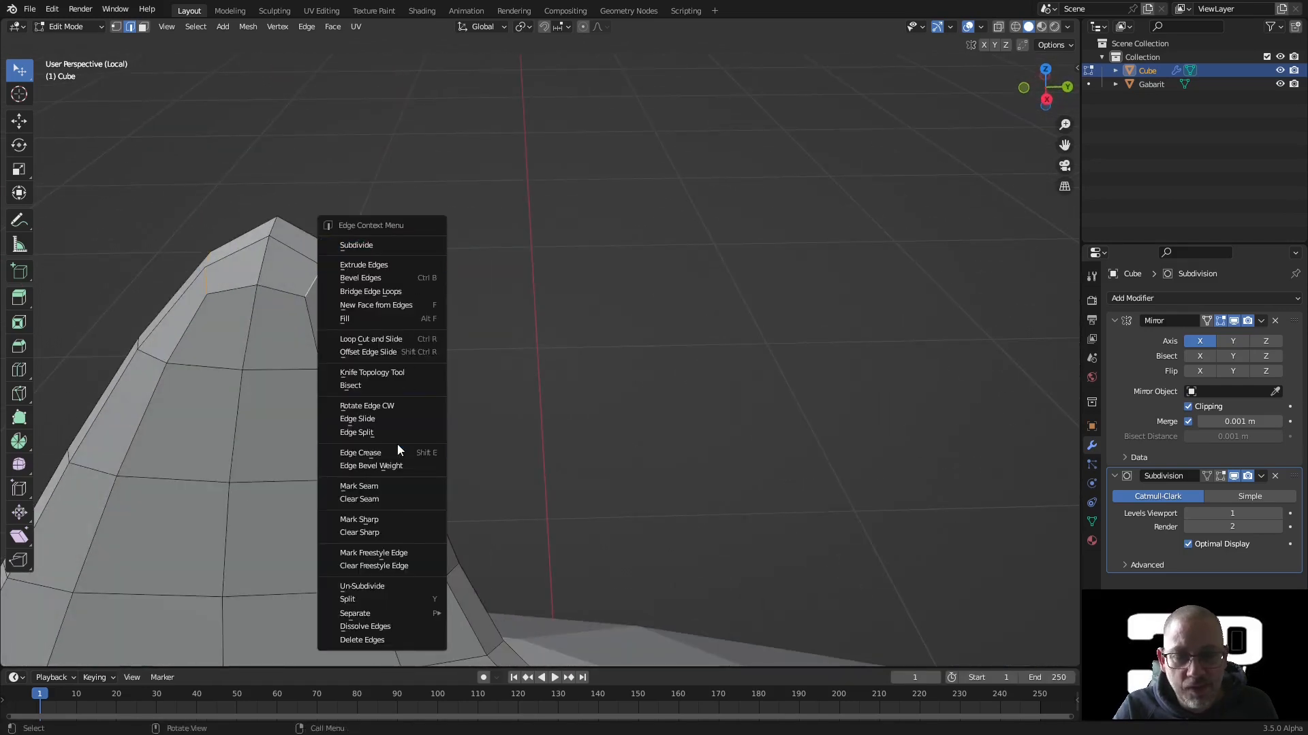
click(386, 486)
Mark the pectoral fin's outline as a seam, along the leading edge, around the tip and along the trailing edge.
middle_drag(449, 476, 639, 159)
scroll(640, 159, down, 2)
middle_drag(535, 368, 657, 227)
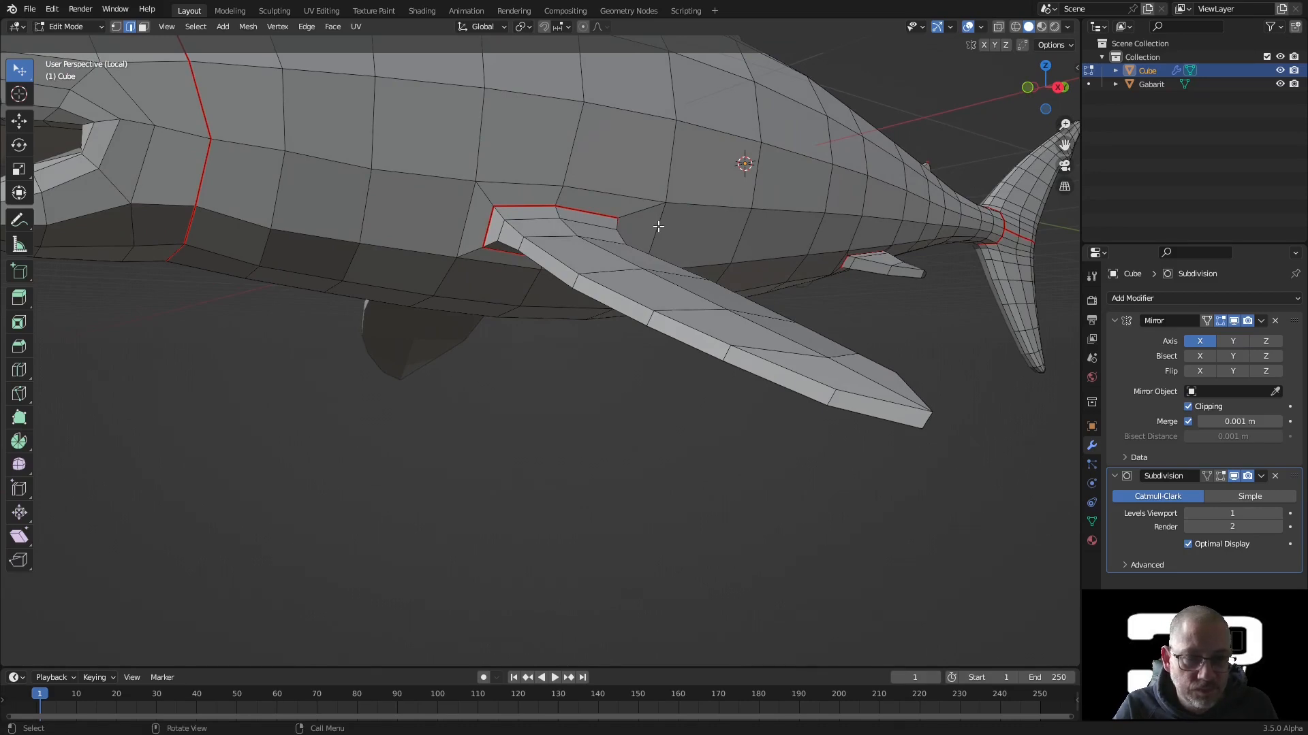
middle_drag(501, 215, 524, 380)
ctrl+click(579, 434)
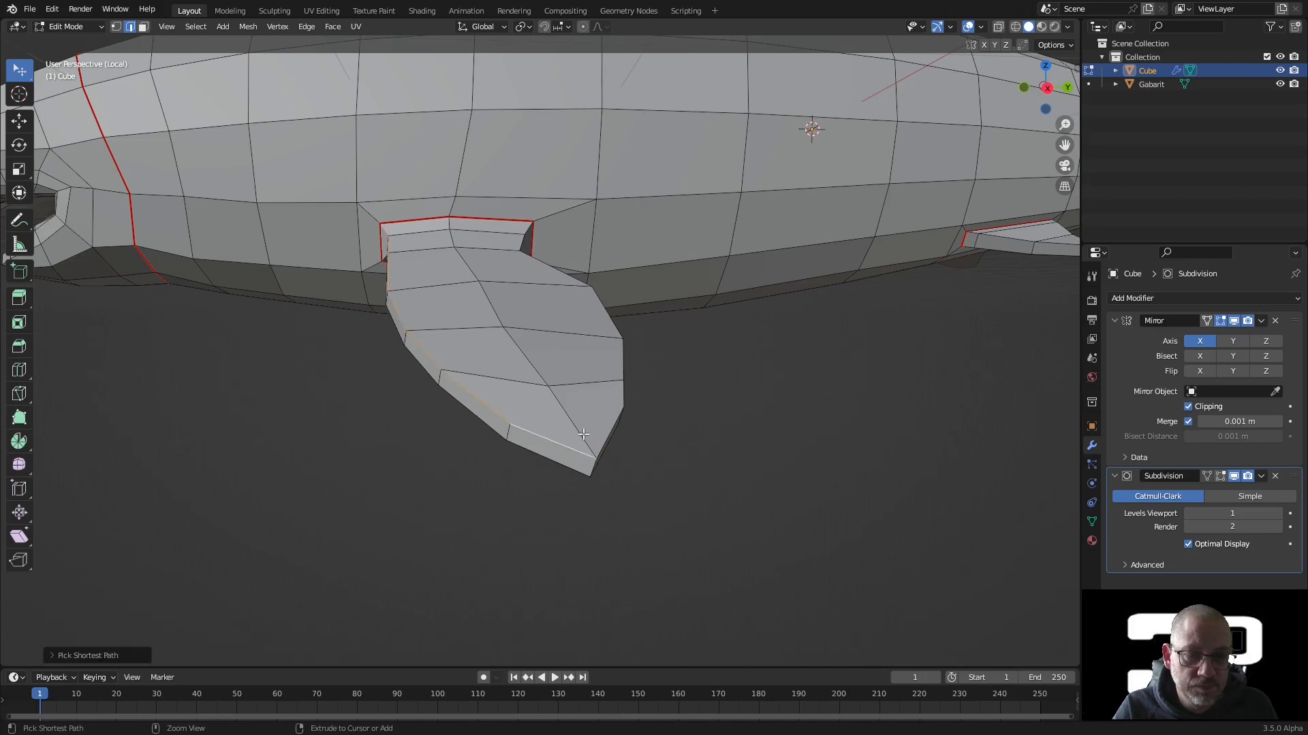
middle_drag(640, 394, 352, 495)
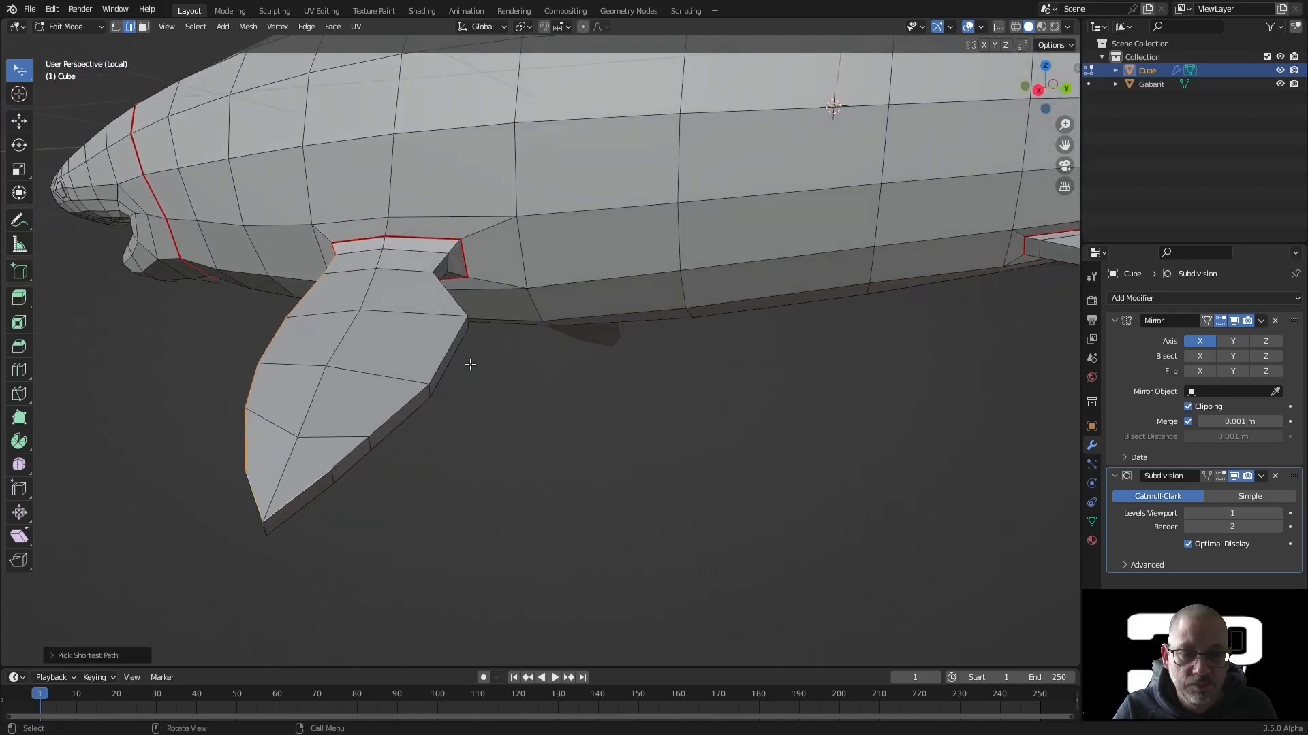
right_click(449, 252)
click(426, 491)
Mark the short edge across the thickness of the pectoral fin's tip as a seam.
middle_drag(426, 491, 418, 326)
click(426, 349)
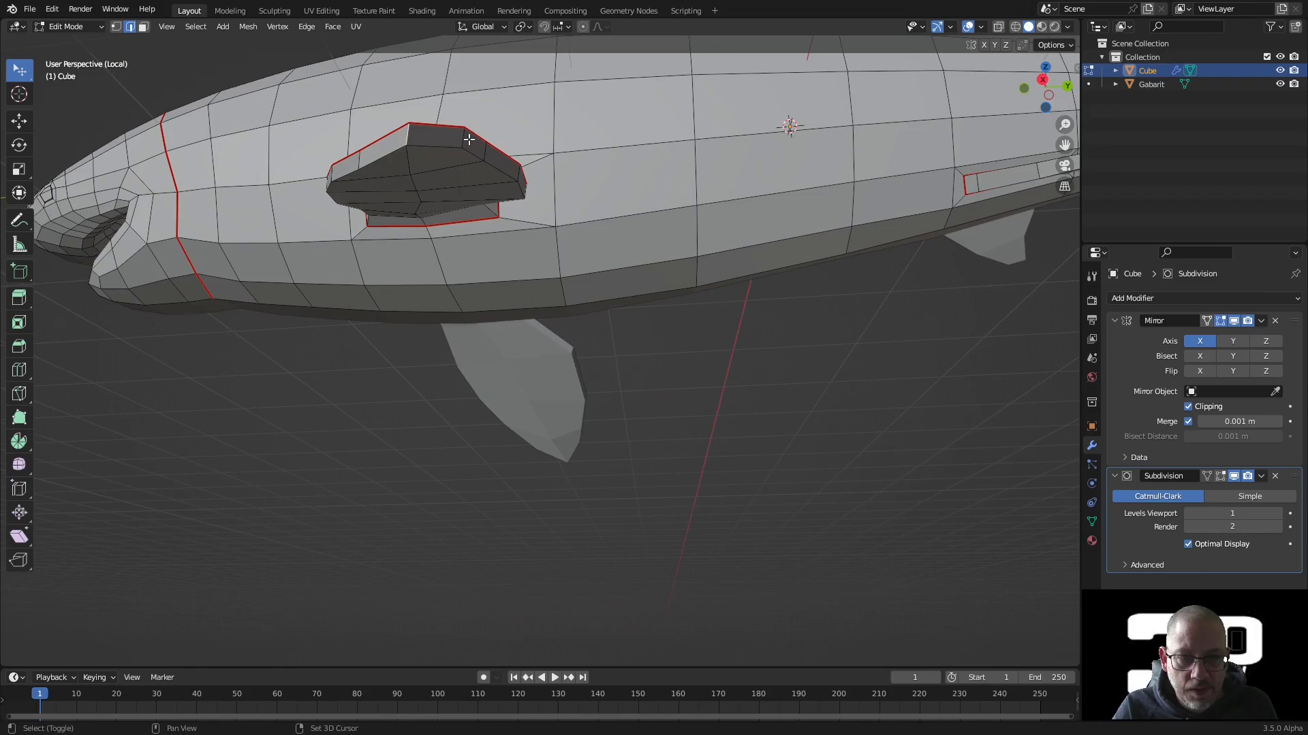
right_click(485, 201)
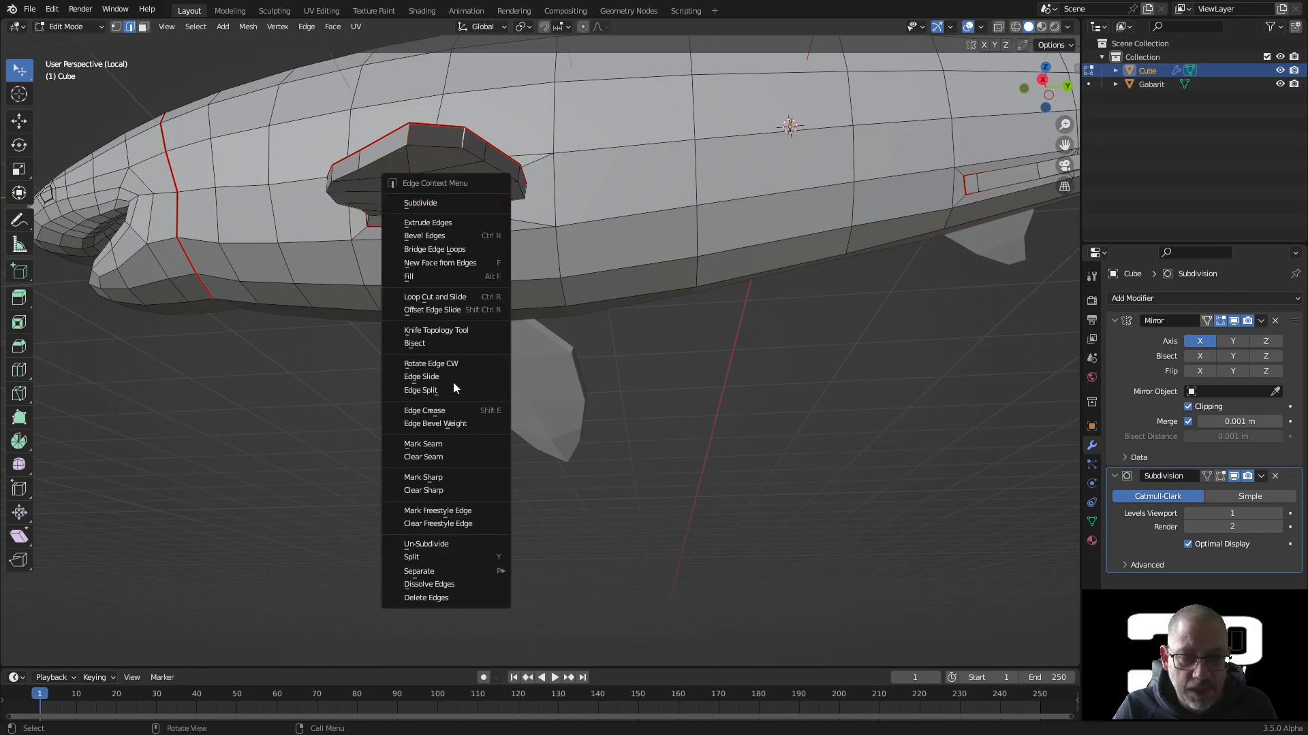
click(447, 448)
Check the pectoral fin's seam boundaries using Select Linked delimited by Seam, and clear the selection.
middle_drag(444, 447, 513, 375)
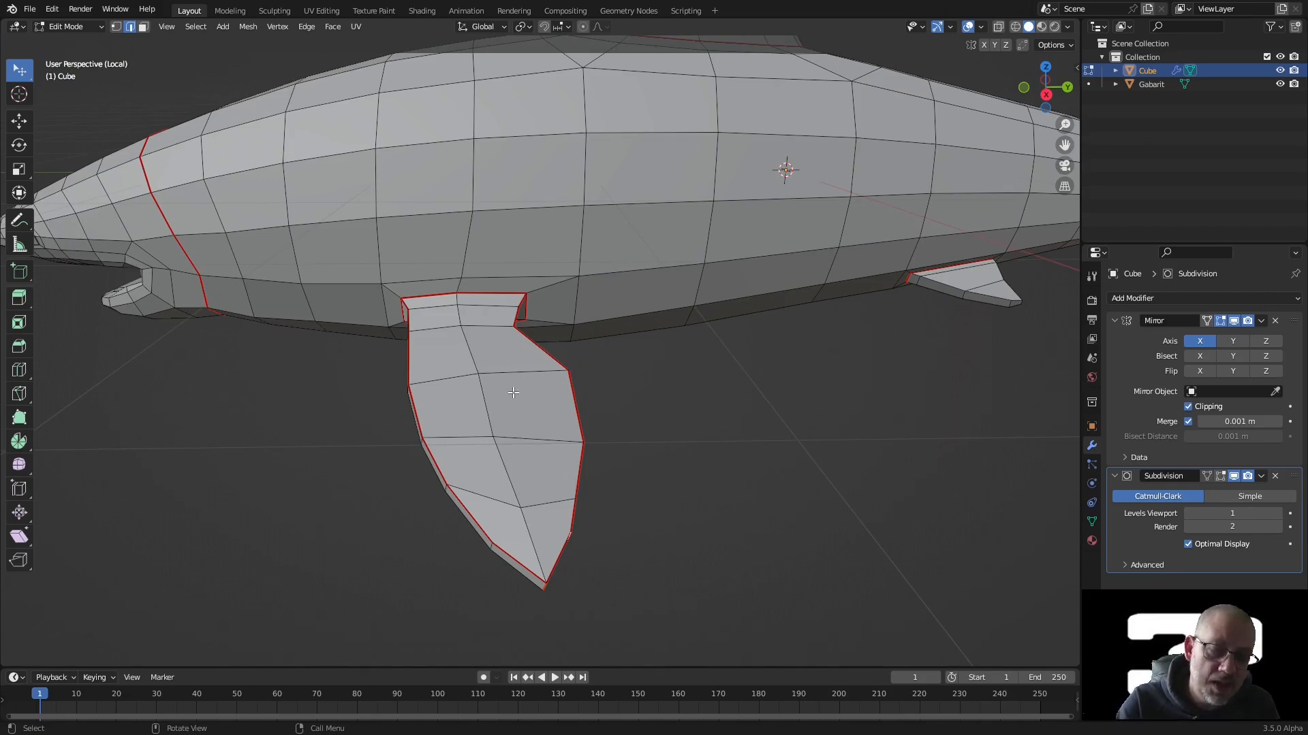
key(l)
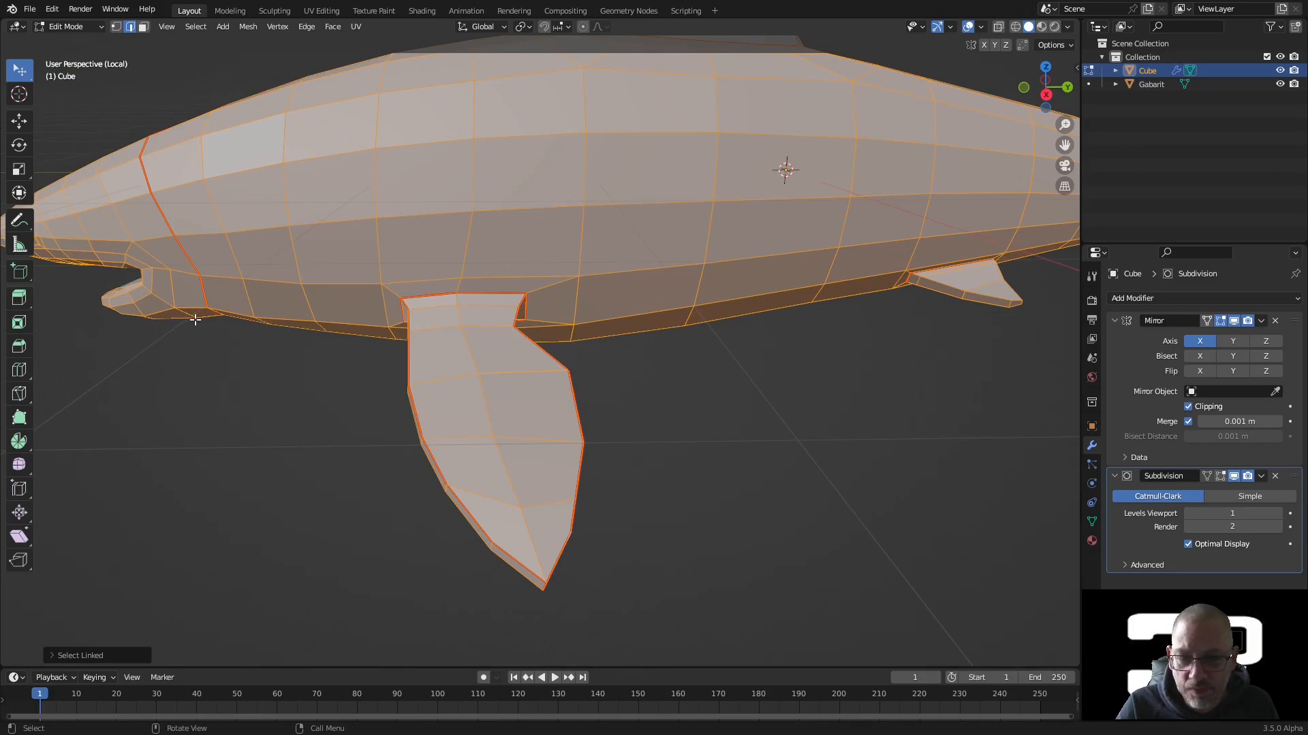
click(68, 656)
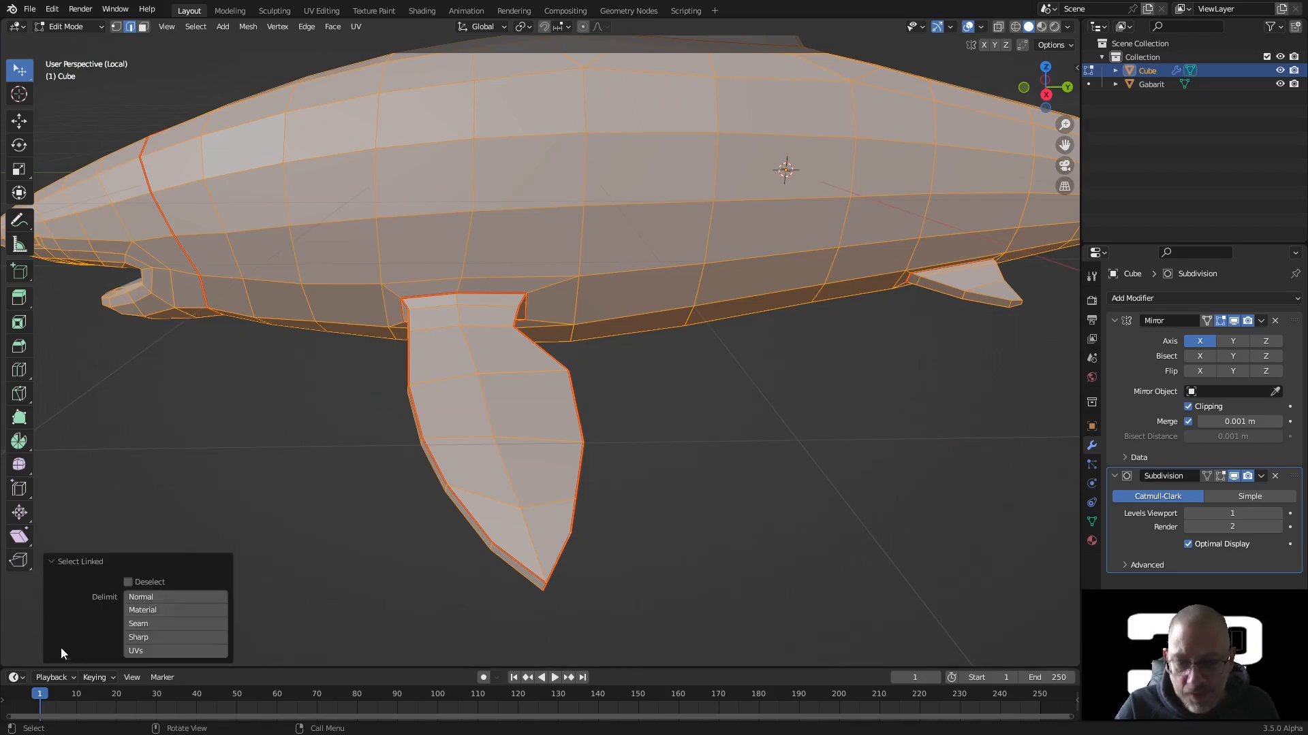
click(157, 623)
middle_drag(736, 423, 643, 387)
key(l)
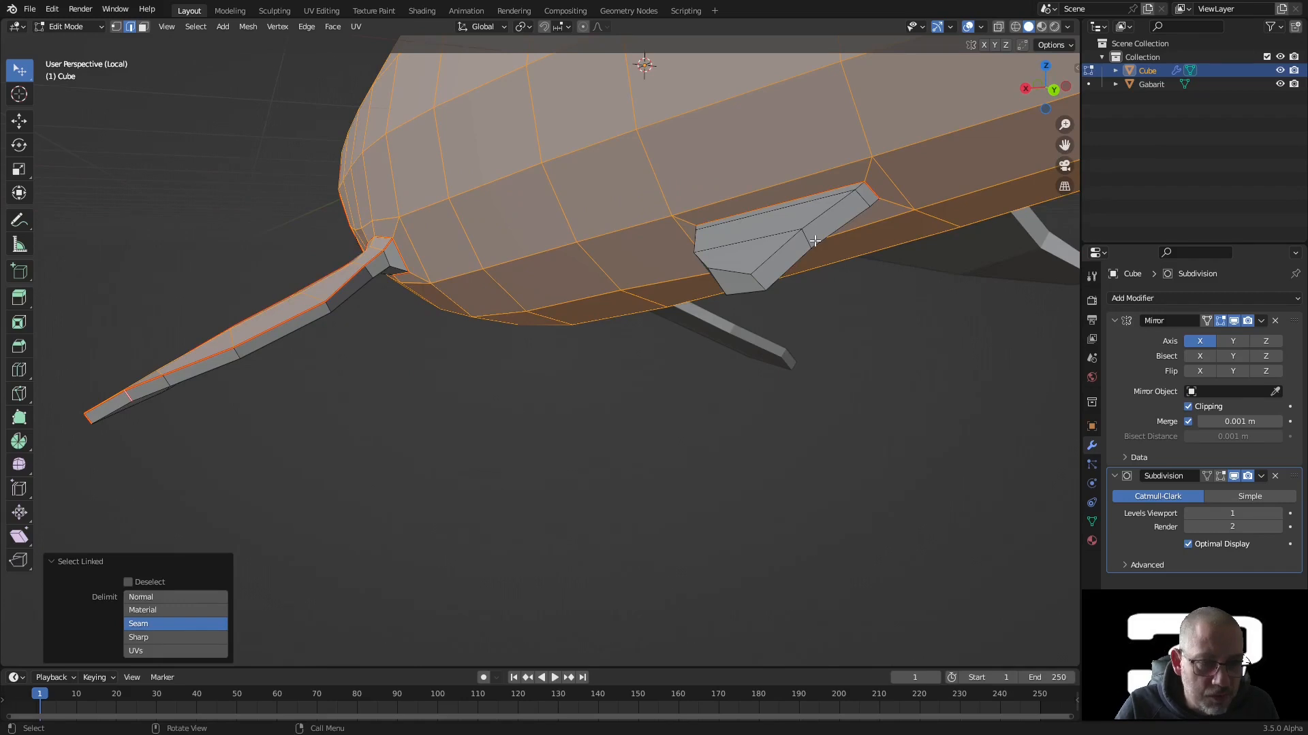
middle_drag(814, 240, 832, 243)
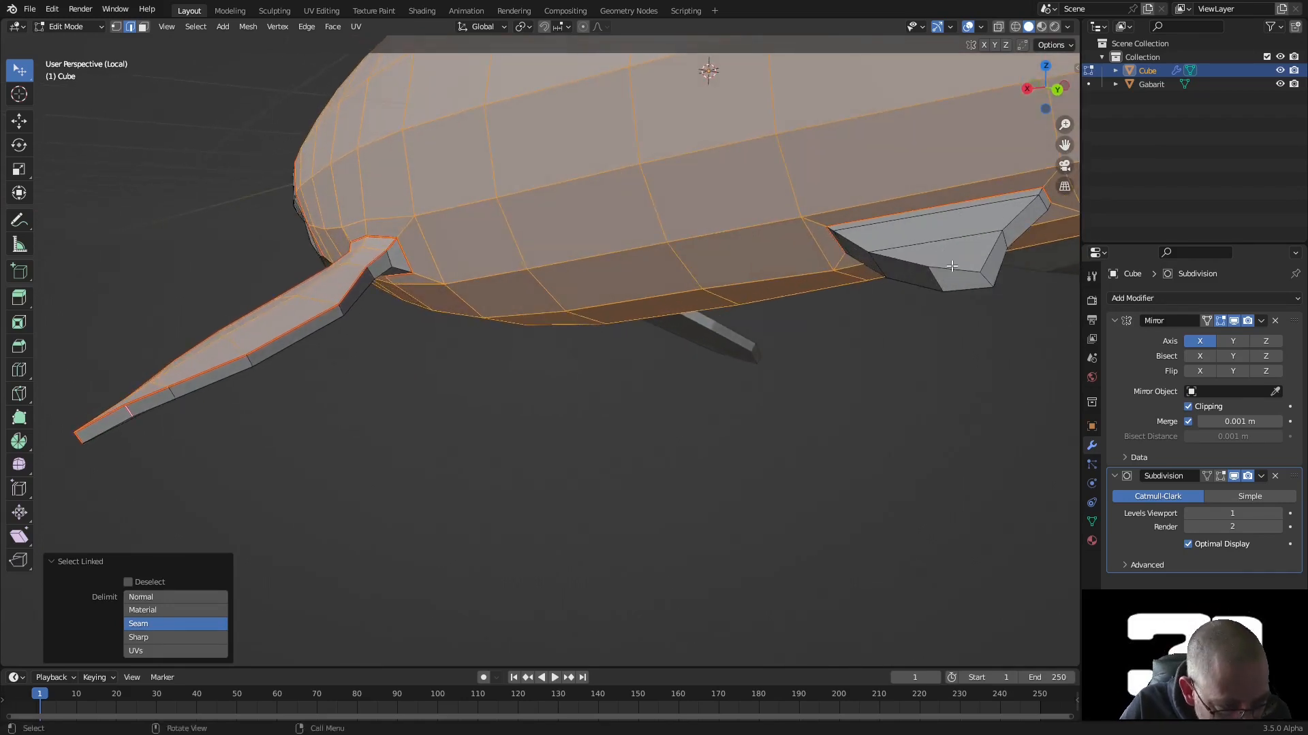
middle_drag(924, 276, 901, 231)
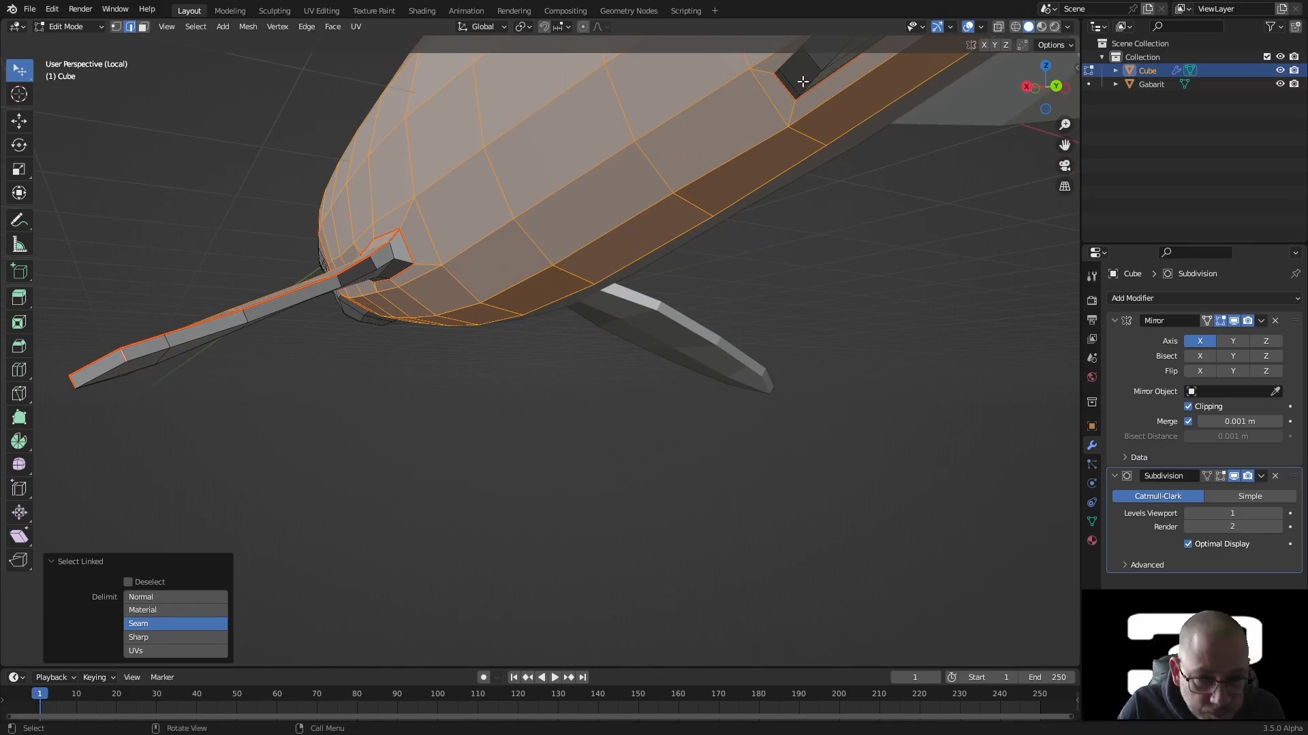
key(alt+a)
Mark an edge path along the underside rim of the pelvic fin as a seam.
middle_drag(883, 79, 867, 88)
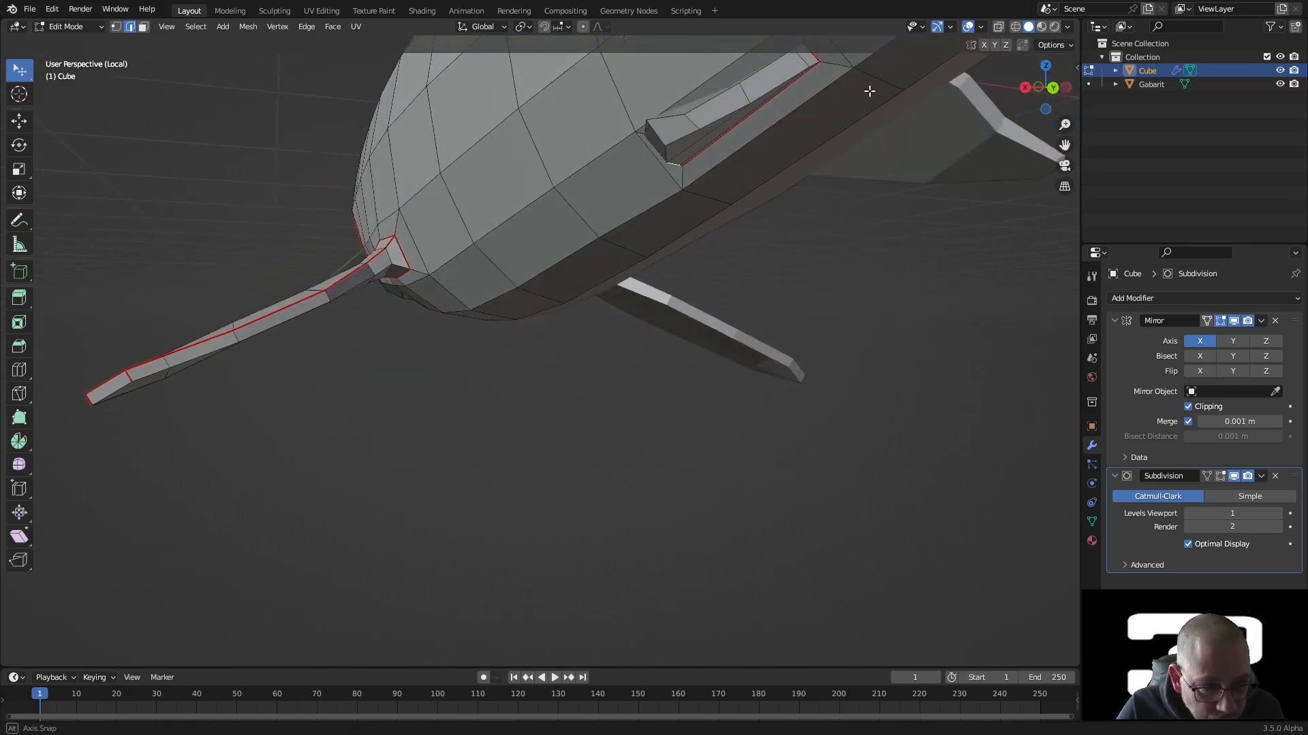
ctrl+click(722, 120)
key(ctrl+z)
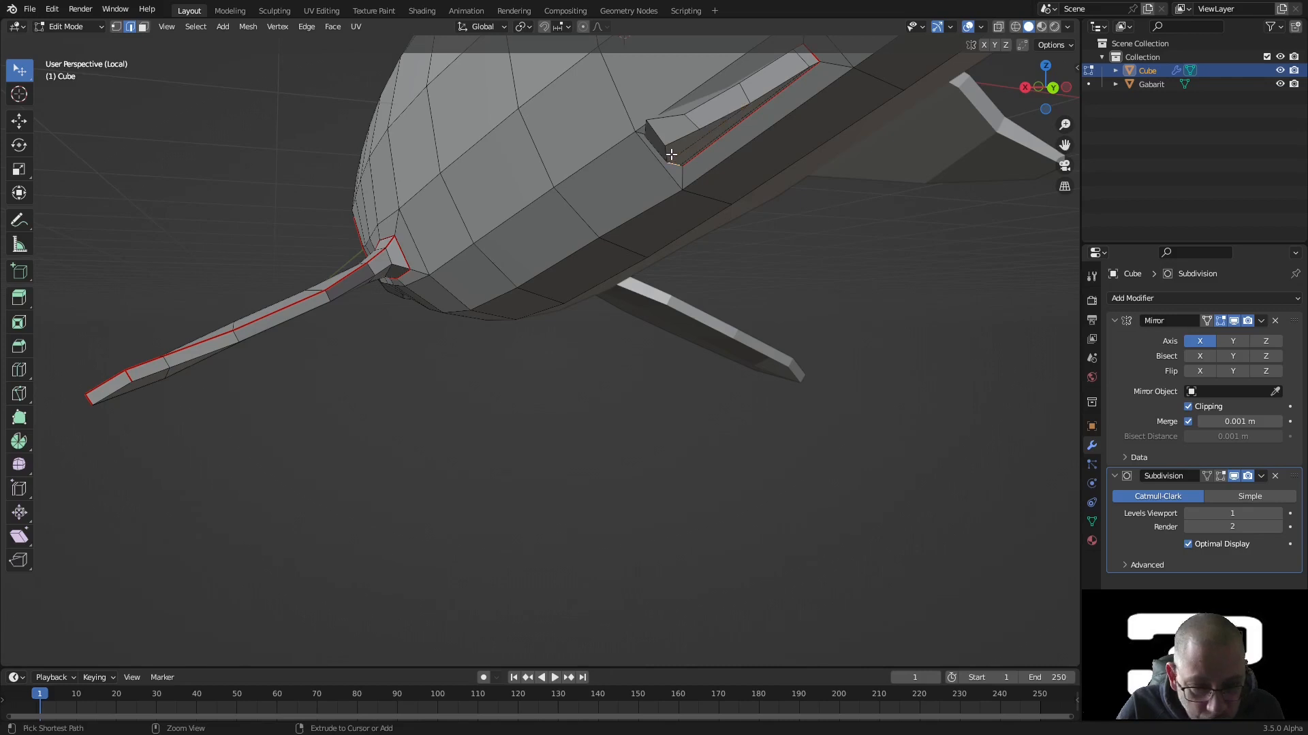
ctrl+click(676, 144)
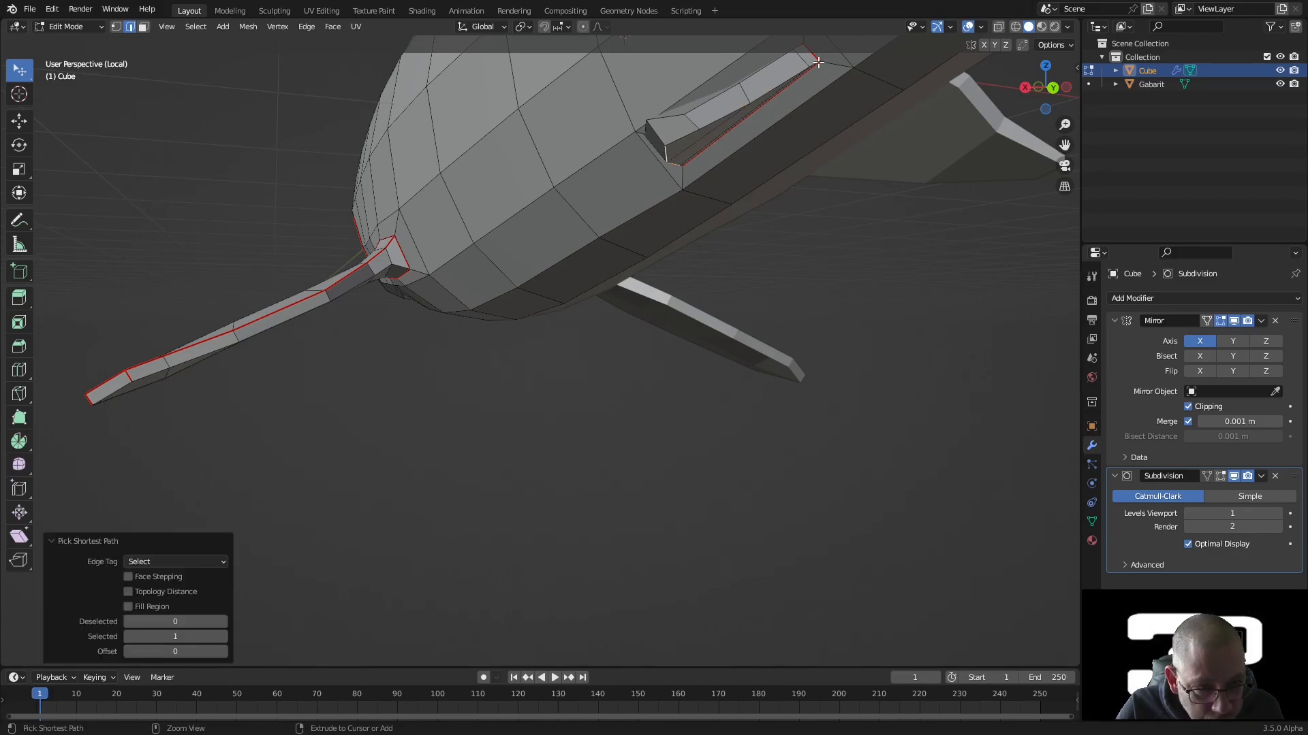
middle_drag(815, 62, 695, 380)
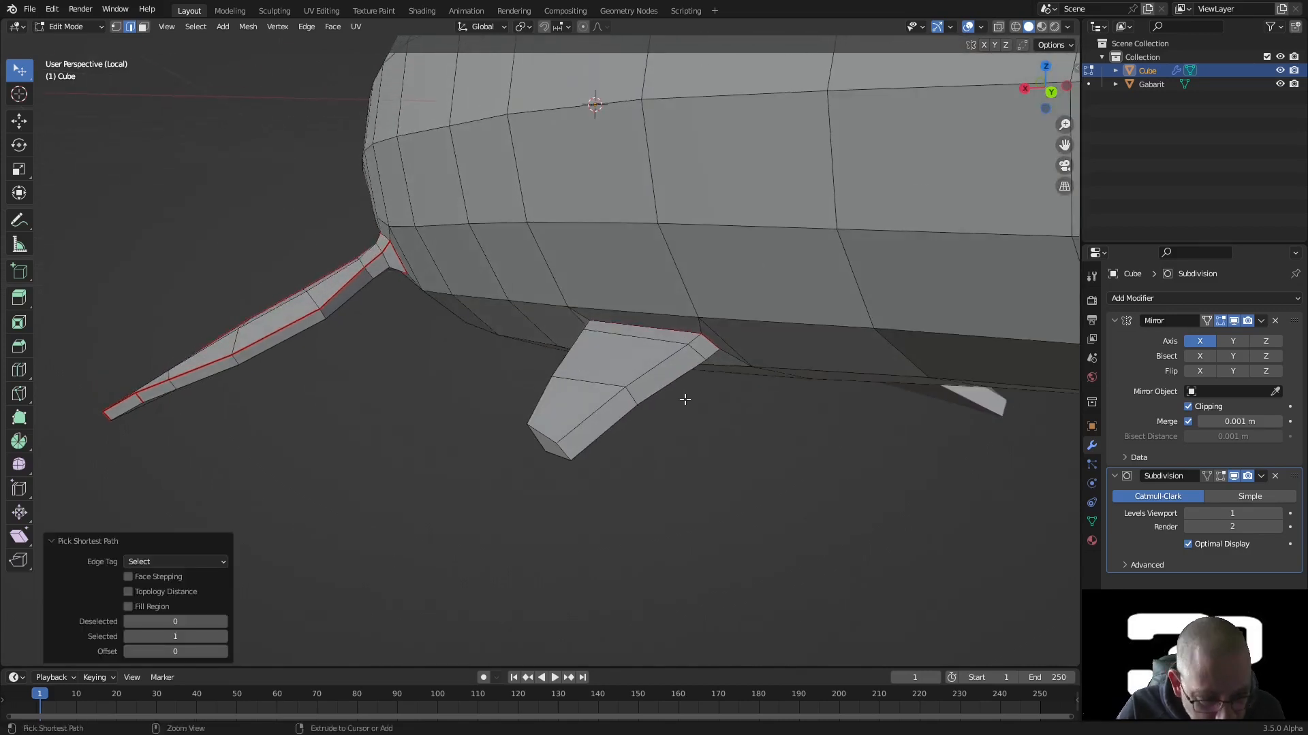
right_click(700, 409)
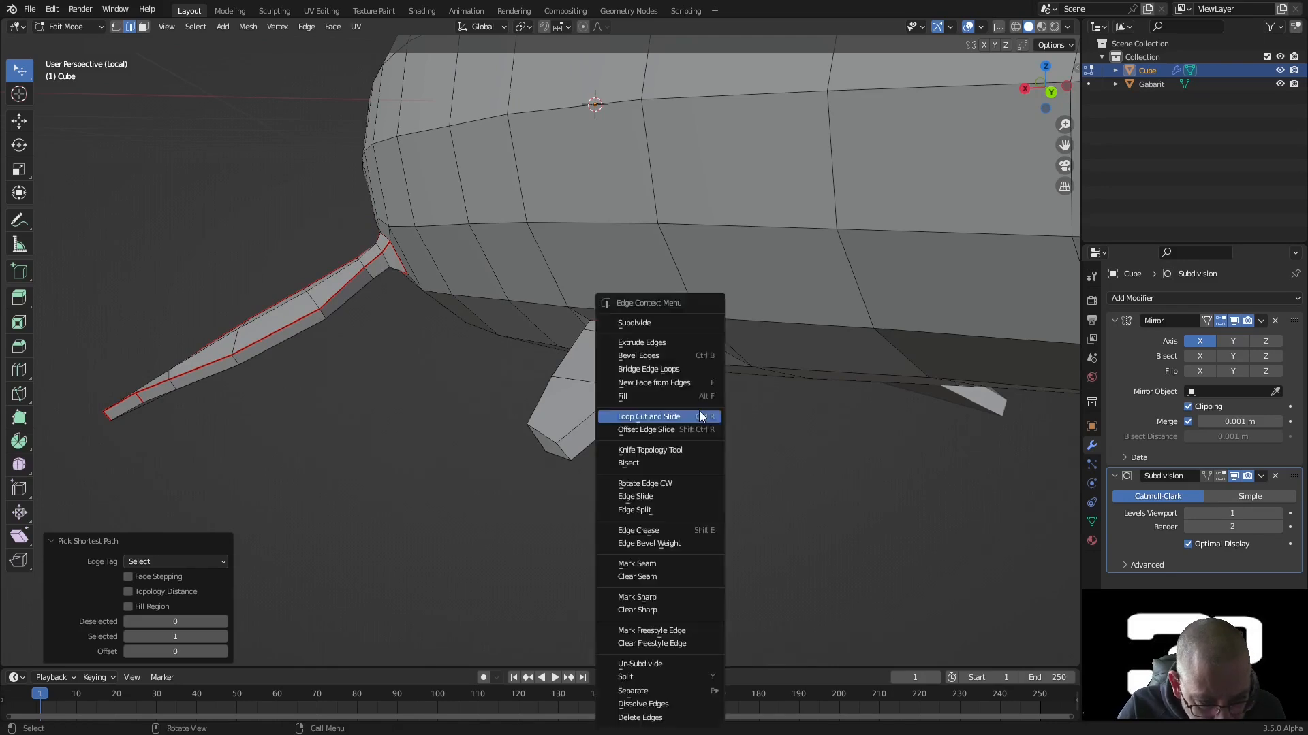
click(672, 563)
Clear the seam from the edge crossing the middle of the pelvic fin's underside.
scroll(649, 465, up, 2)
middle_drag(666, 458, 671, 363)
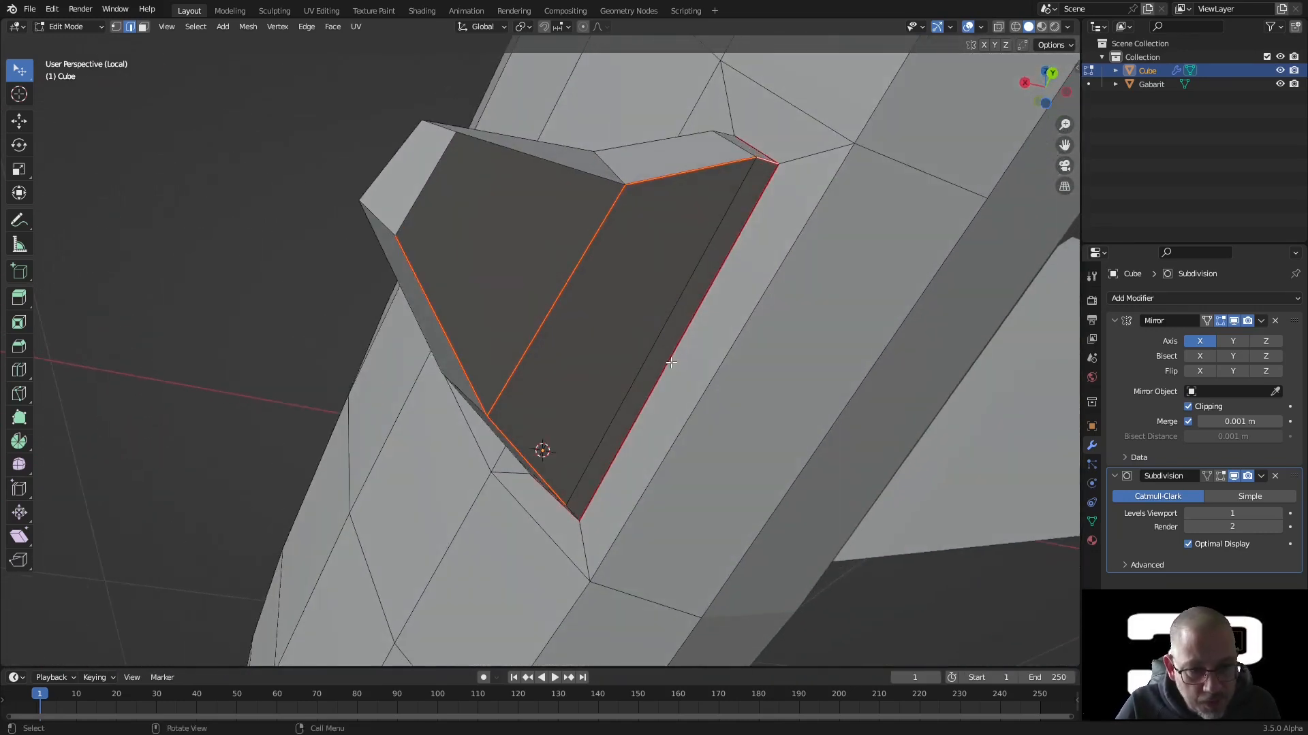
click(562, 289)
right_click(564, 286)
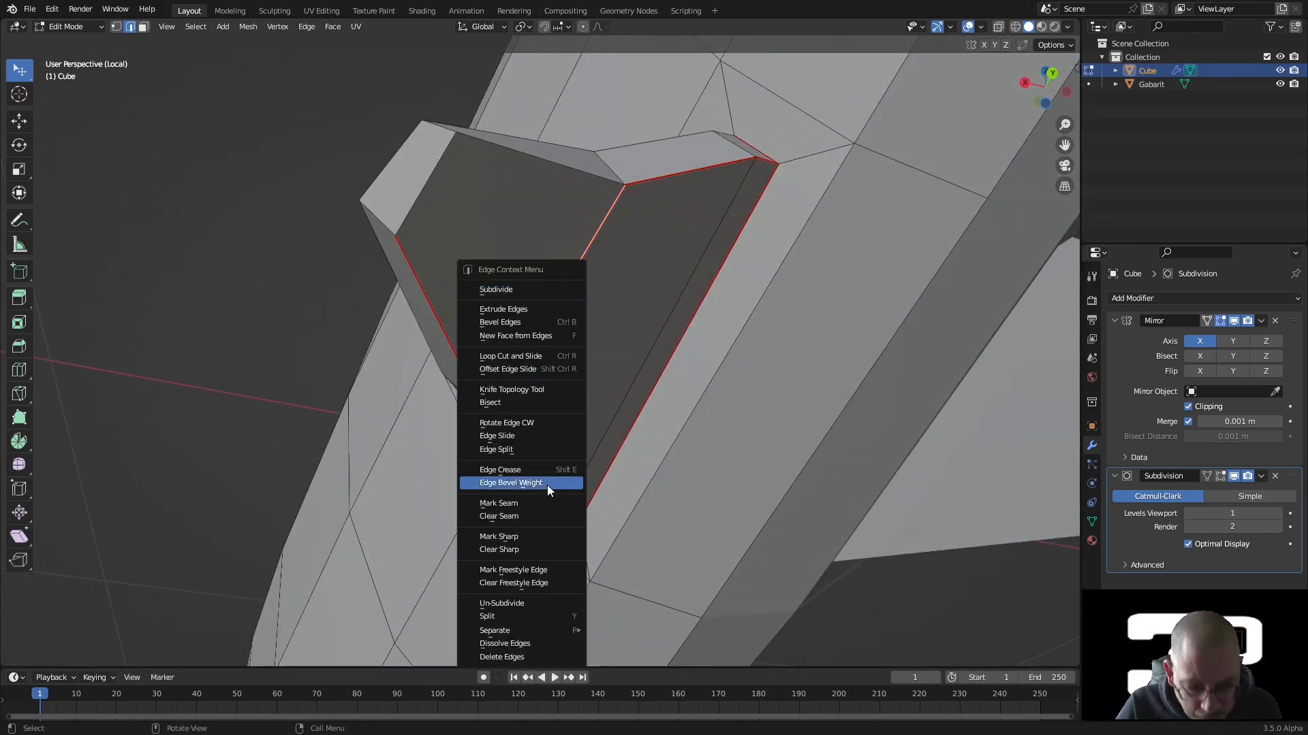
click(533, 516)
Mark the outer trailing edge and the tip edge on the pelvic fin's underside as seams.
click(537, 161)
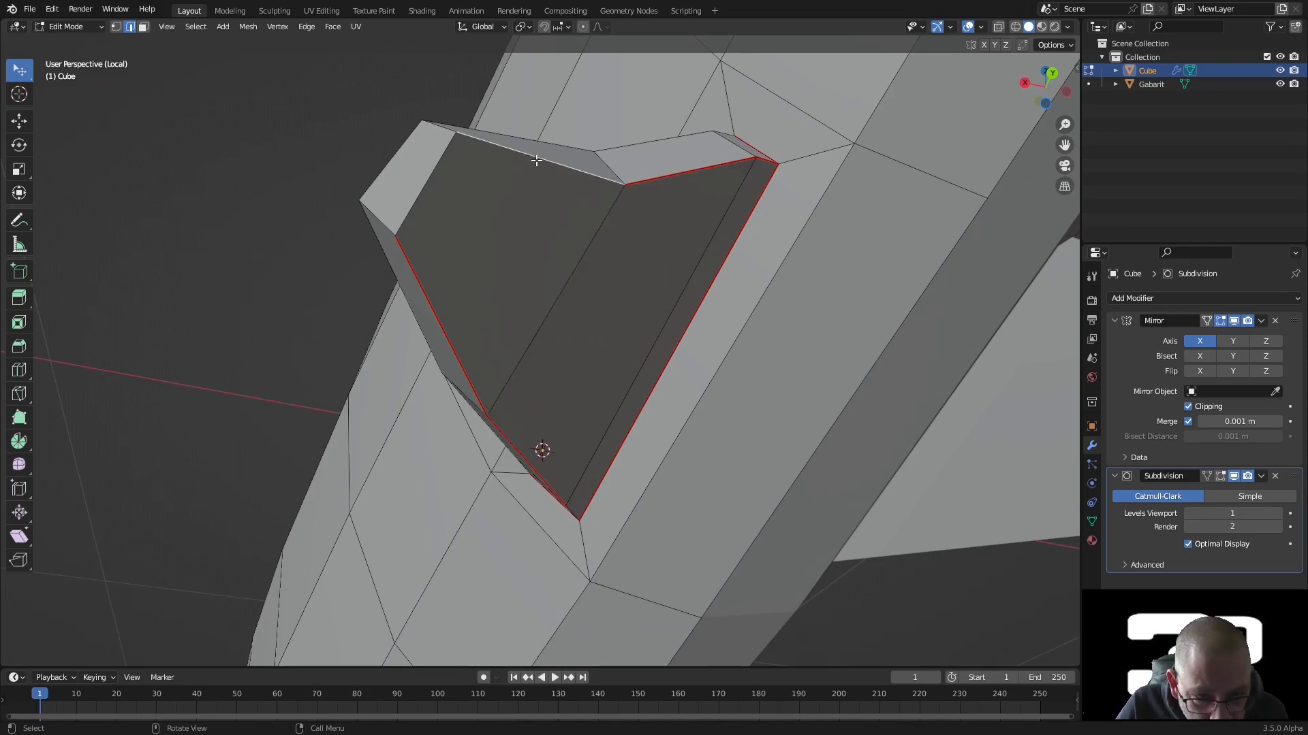
shift+click(436, 177)
right_click(471, 231)
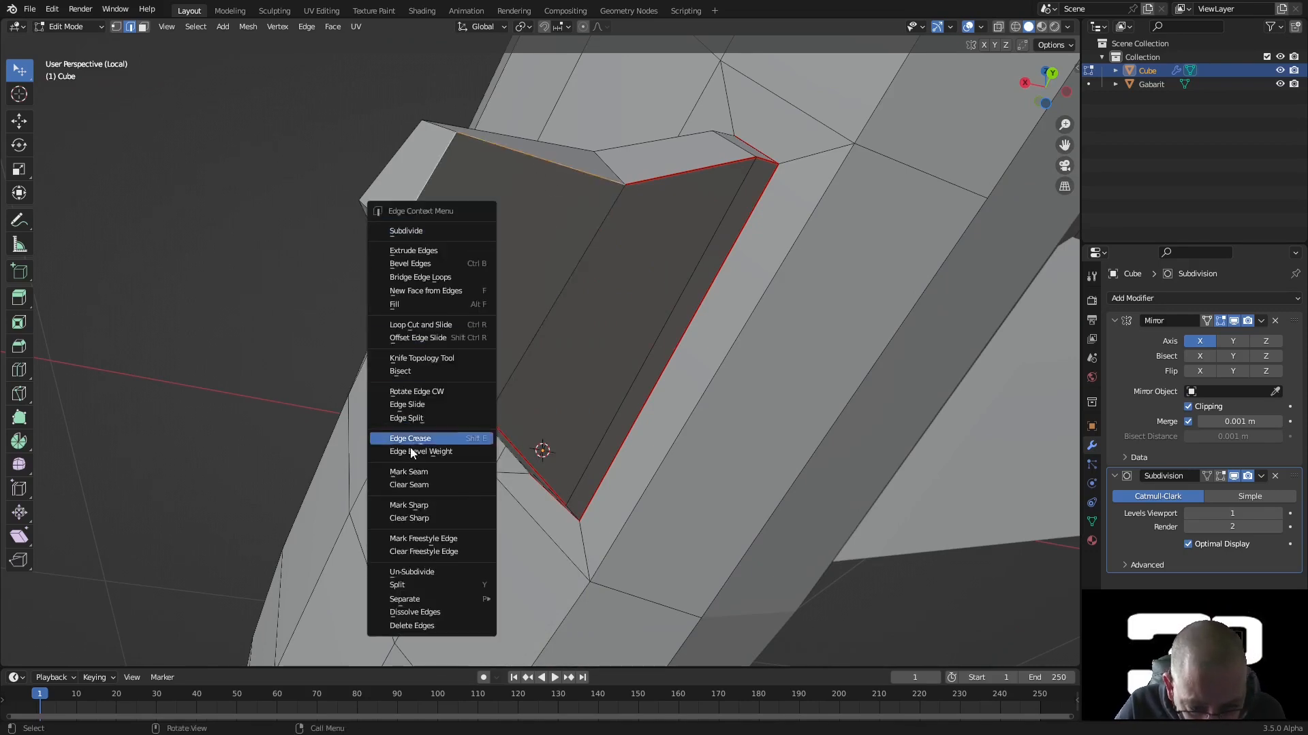
click(431, 472)
Mark the two short edges across the thickness of the pelvic fin's tip as seams.
middle_drag(538, 335, 641, 364)
click(616, 436)
shift+click(749, 427)
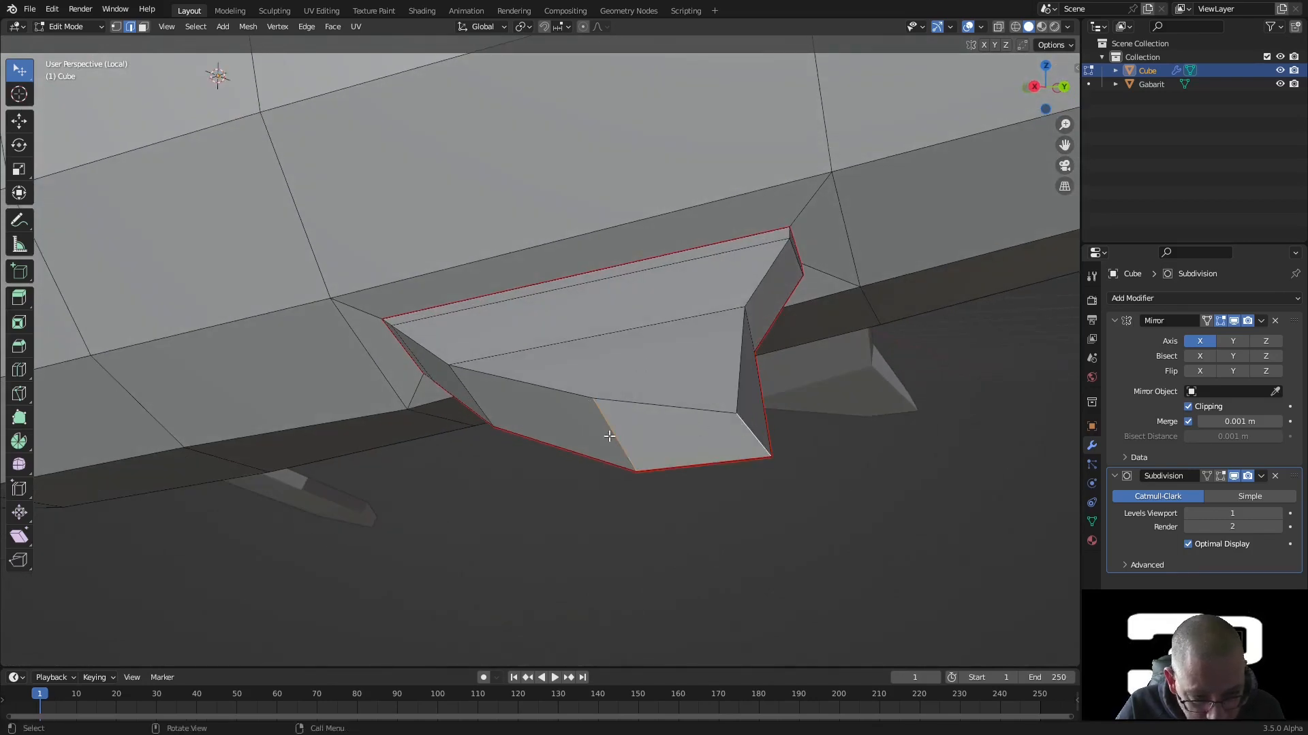
right_click(608, 373)
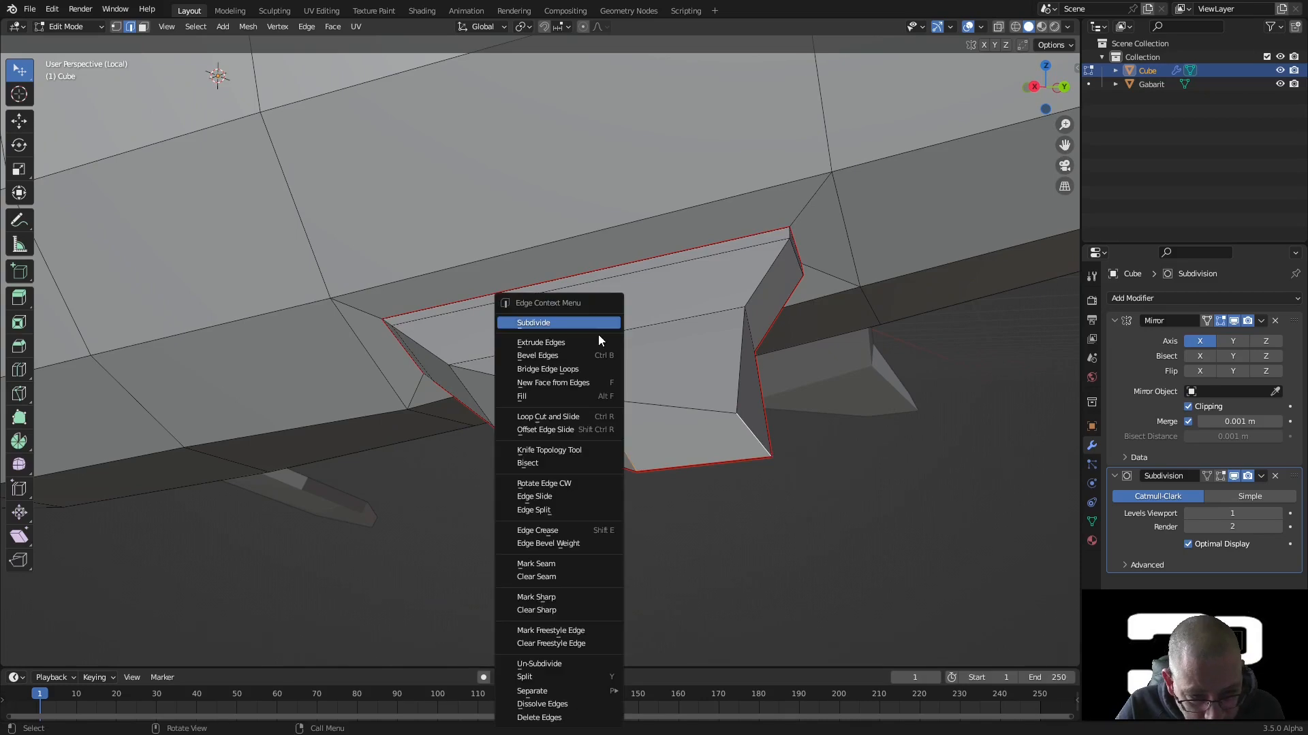
click(574, 569)
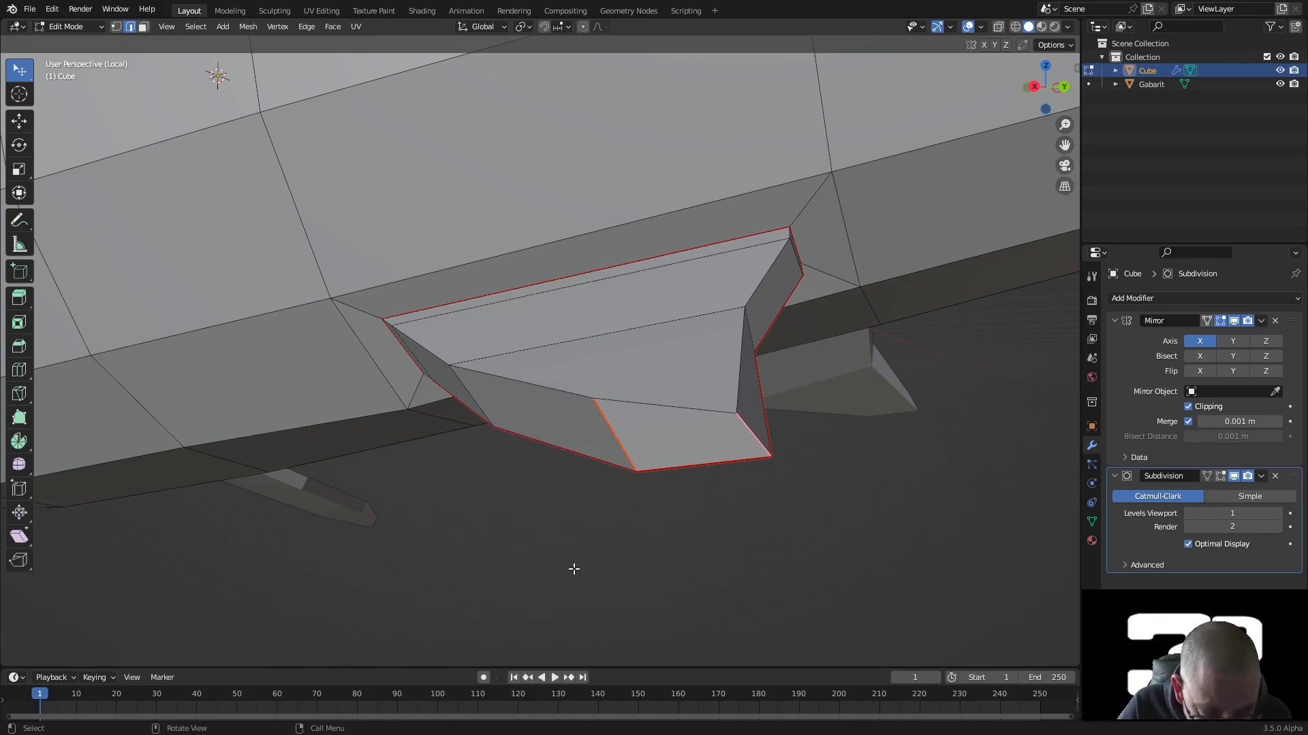
Inspect the marked seams on the small rear fins and along the body from tail to head.
scroll(534, 484, down, 5)
middle_drag(534, 485, 578, 540)
shift+middle_drag(767, 224, 409, 511)
scroll(310, 547, up, 3)
shift+middle_drag(311, 546, 643, 162)
scroll(569, 241, up, 5)
scroll(570, 242, up, 3)
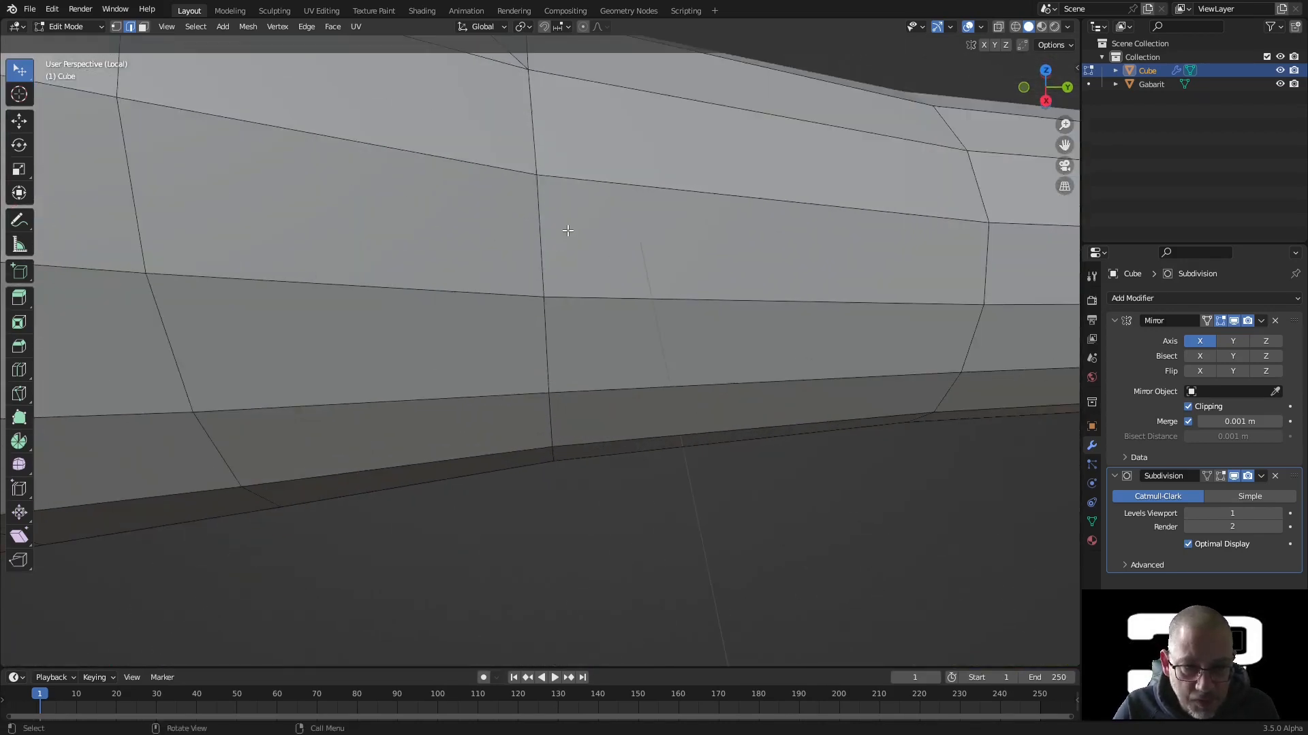
shift+middle_drag(569, 241, 637, 555)
shift+middle_drag(525, 266, 521, 354)
scroll(521, 355, up, 2)
scroll(521, 355, up, 1)
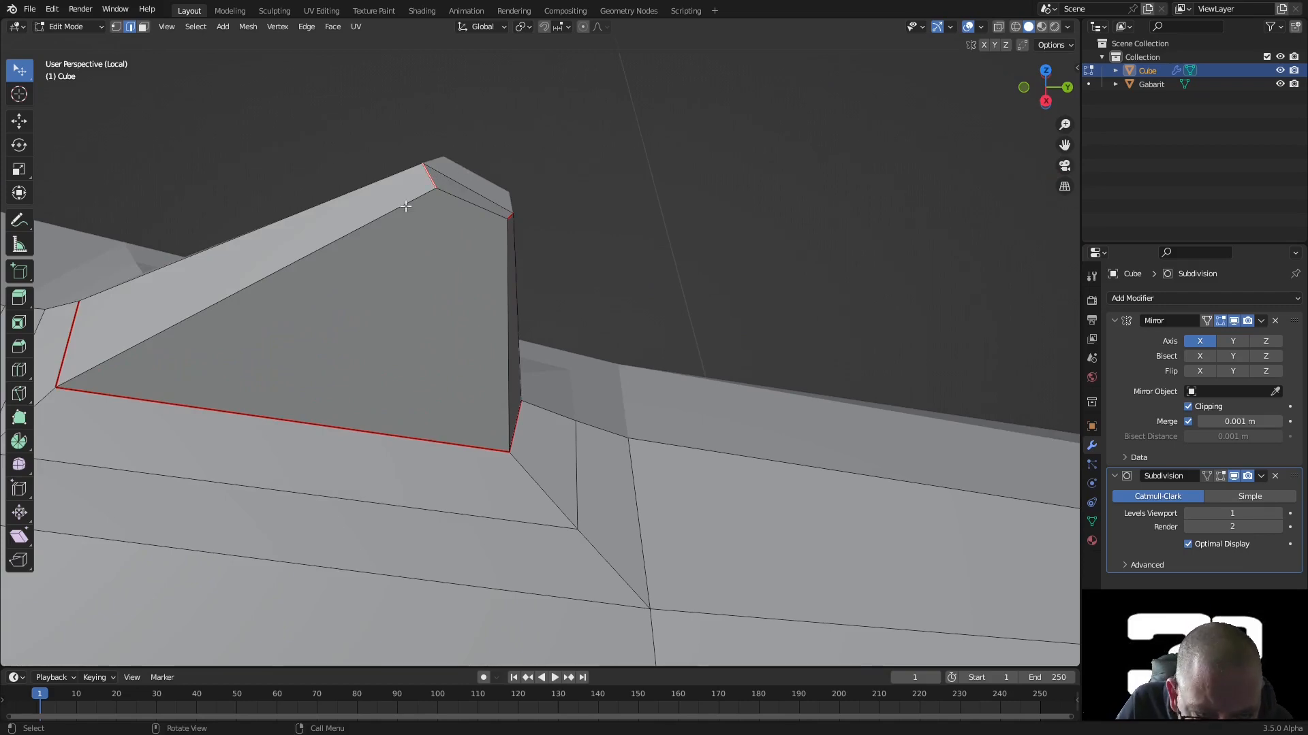
scroll(548, 246, down, 6)
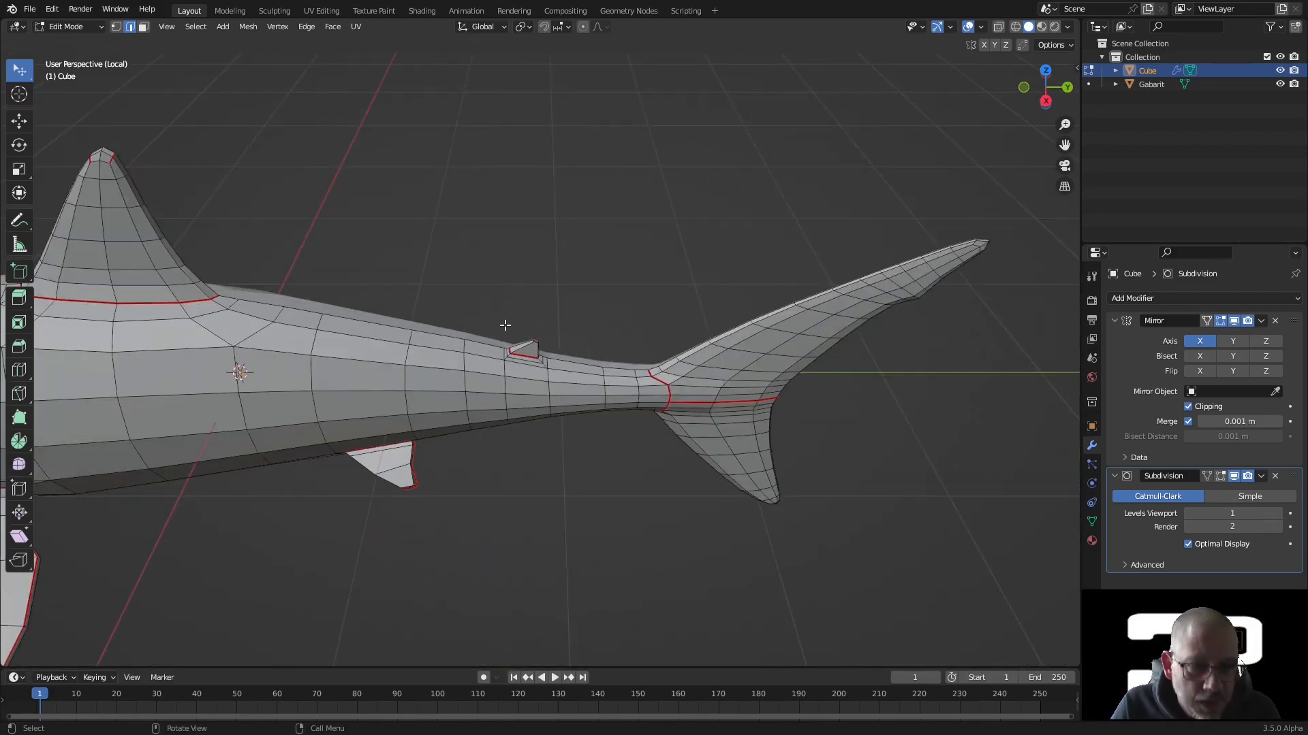
scroll(504, 325, down, 4)
middle_drag(505, 325, 606, 269)
scroll(521, 283, up, 4)
scroll(641, 274, up, 4)
scroll(642, 275, down, 3)
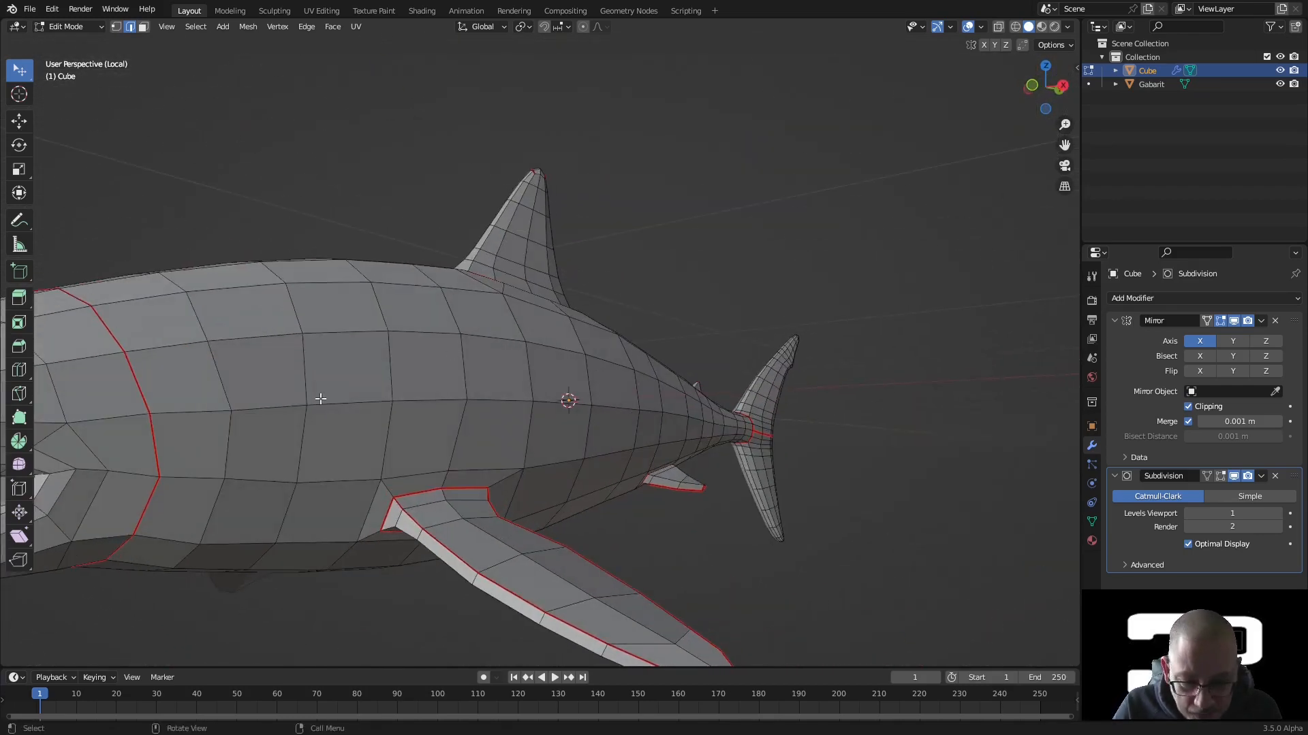
Move the vertex just in front of the eye recess by about -0.0045 m in X, 0.0019 m in Y and 0.001 m in Z.
alt+middle_click(119, 441)
scroll(497, 323, up, 3)
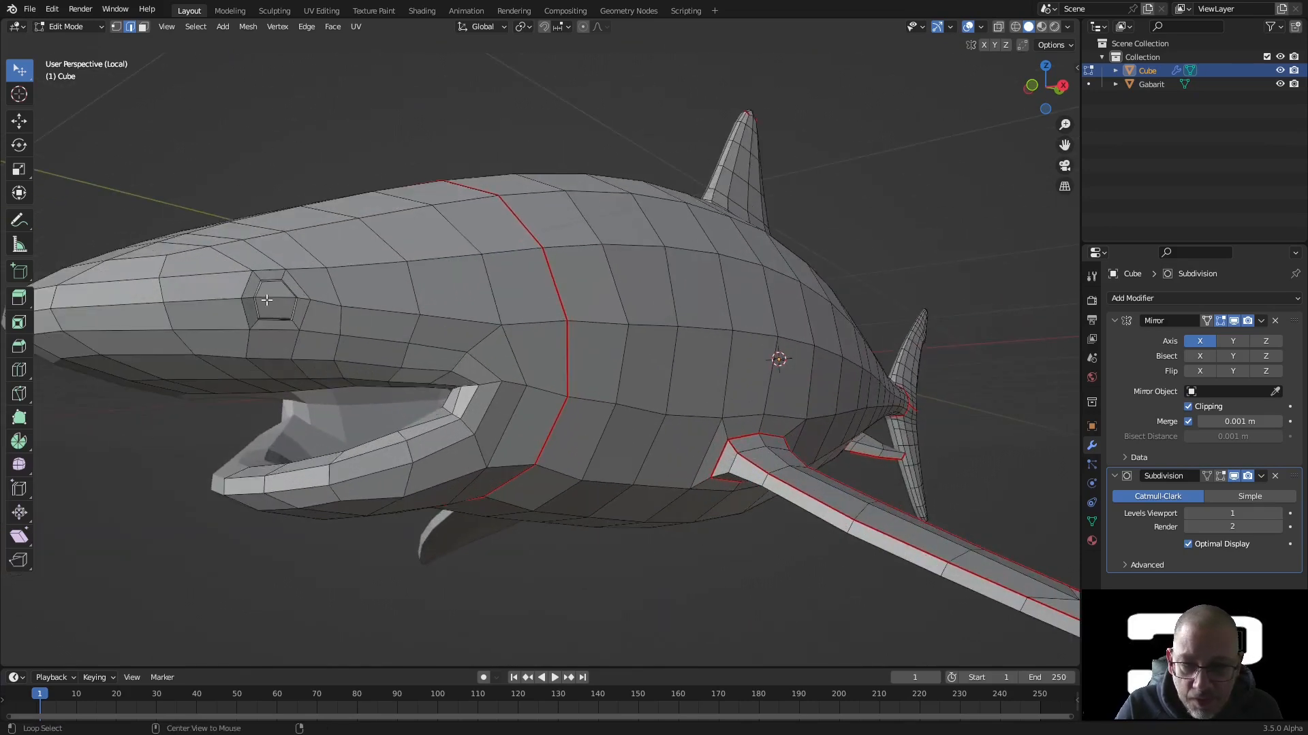
scroll(290, 317, down, 1)
scroll(466, 358, up, 5)
middle_drag(465, 358, 491, 412)
key(1)
click(394, 408)
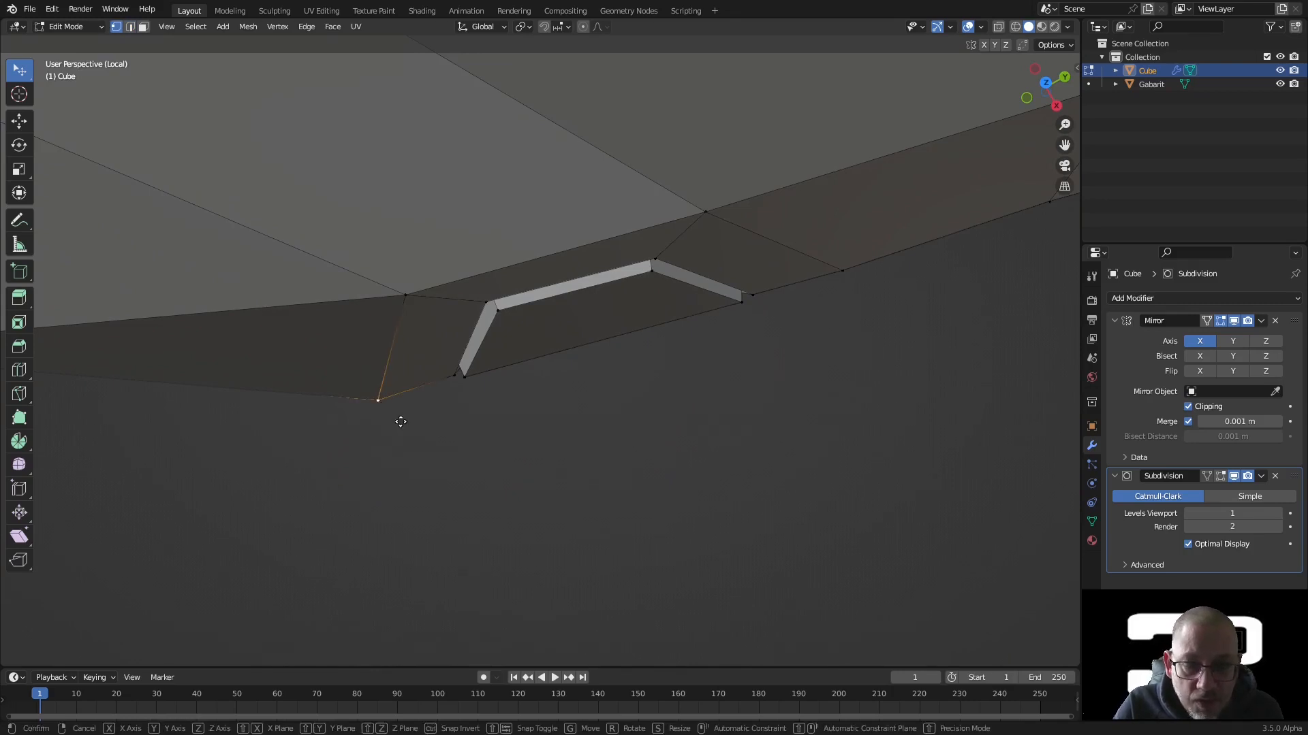
key(g)
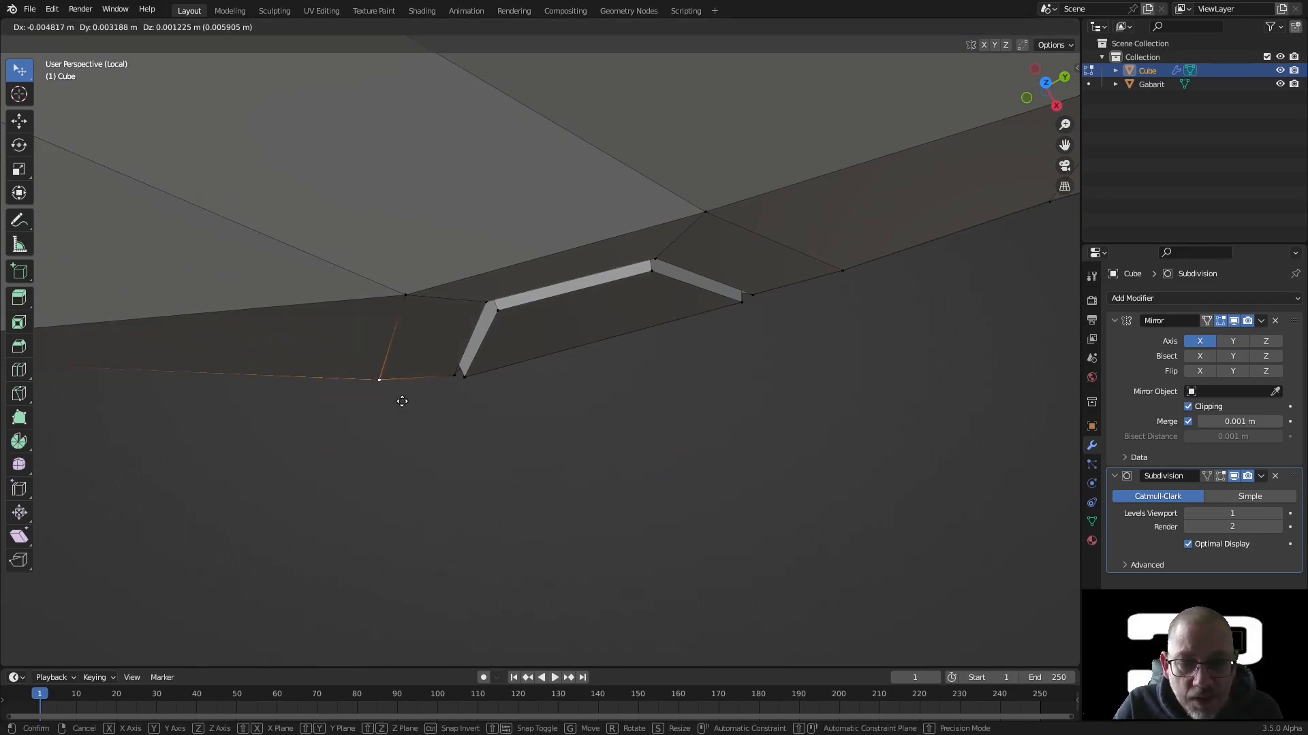
click(400, 402)
scroll(398, 404, down, 5)
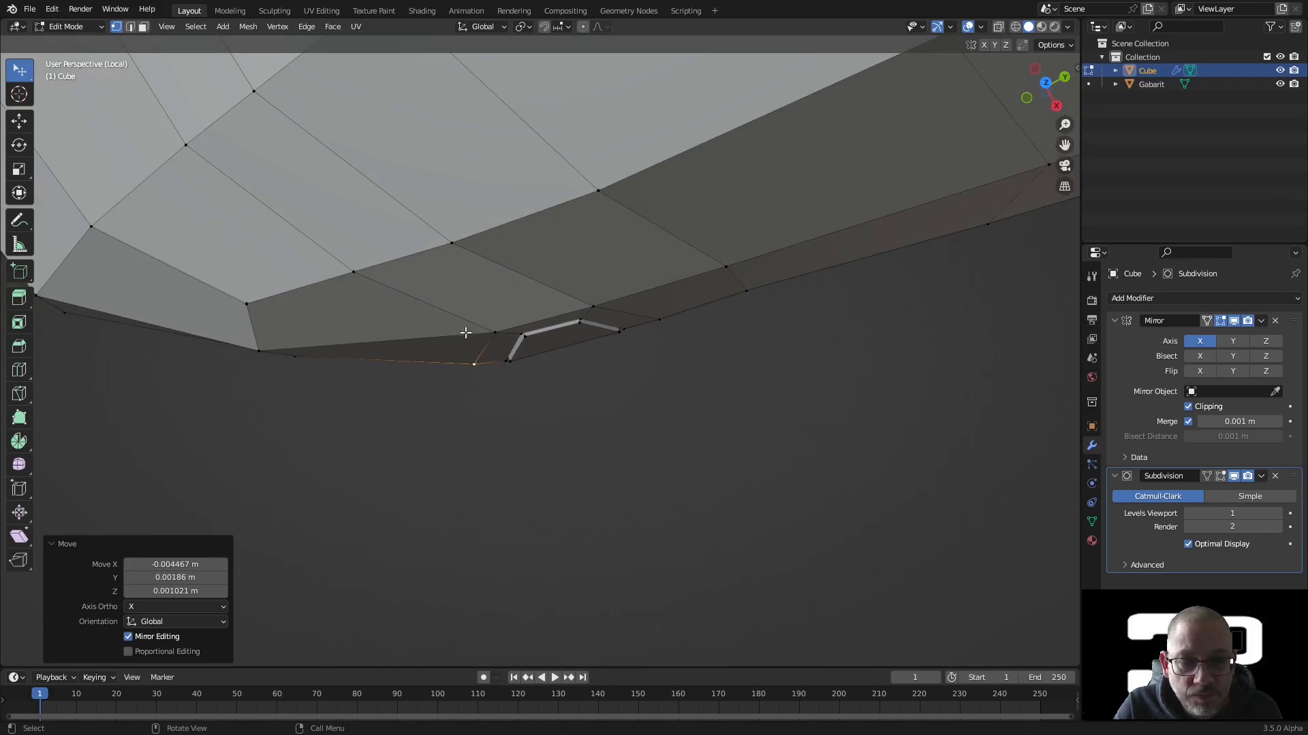
Move the snout vertex ahead of the eye by about 0.0128 m in Y and 0.0014 m in Z.
click(265, 348)
key(g)
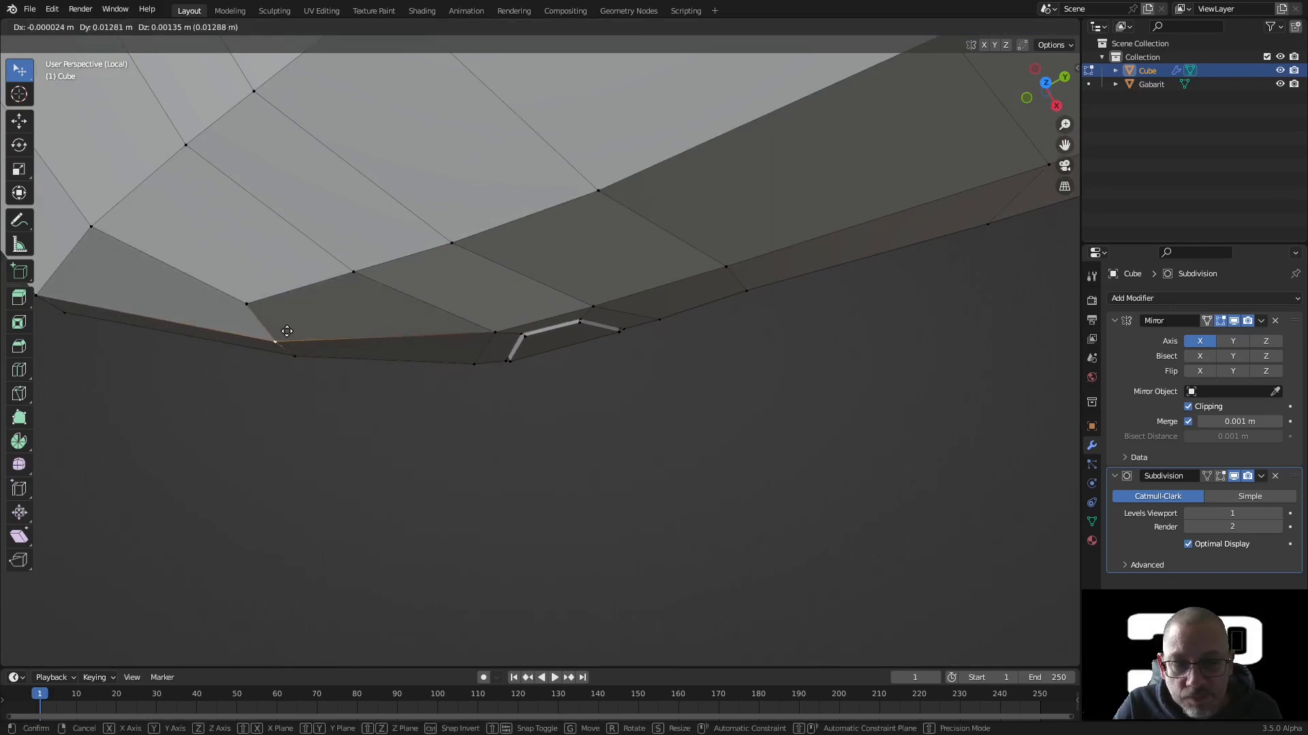
click(286, 330)
Switch to edge selection and select the upper edge of the outer ring around the eye recess.
middle_drag(368, 336, 544, 306)
scroll(544, 306, up, 4)
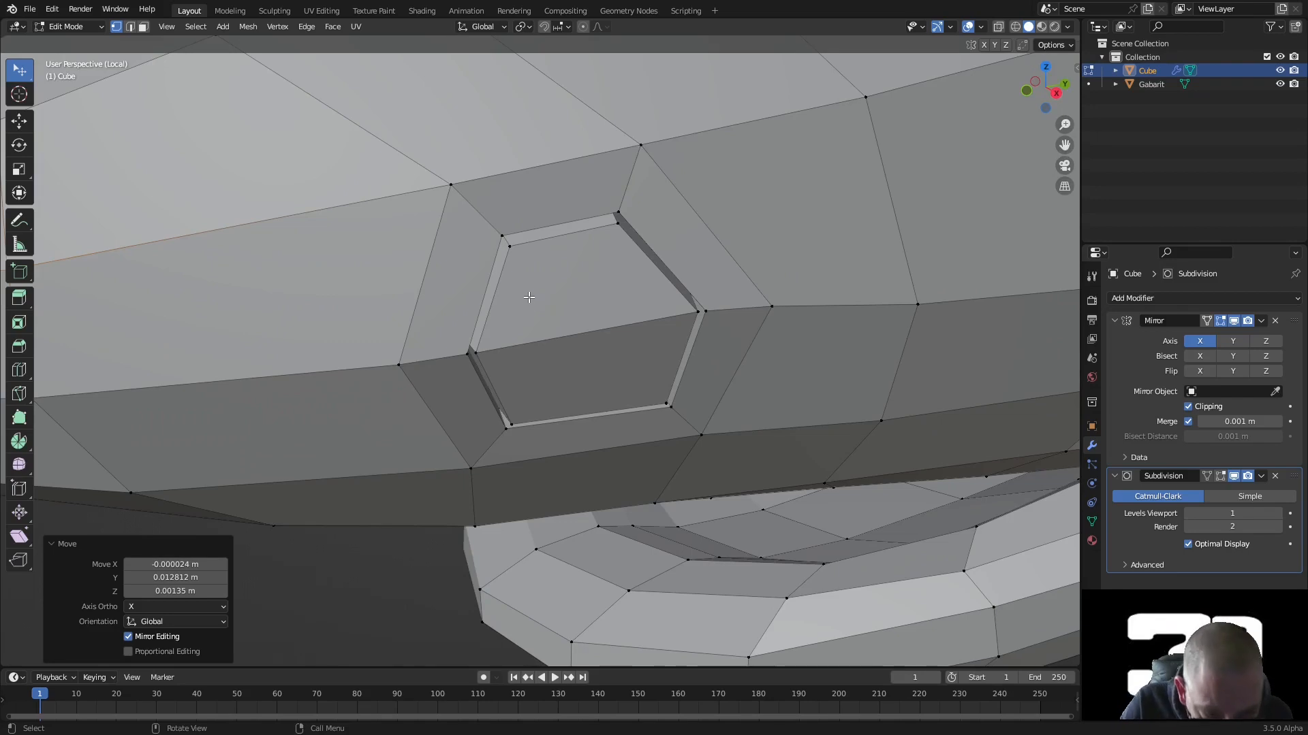
key(2)
click(526, 170)
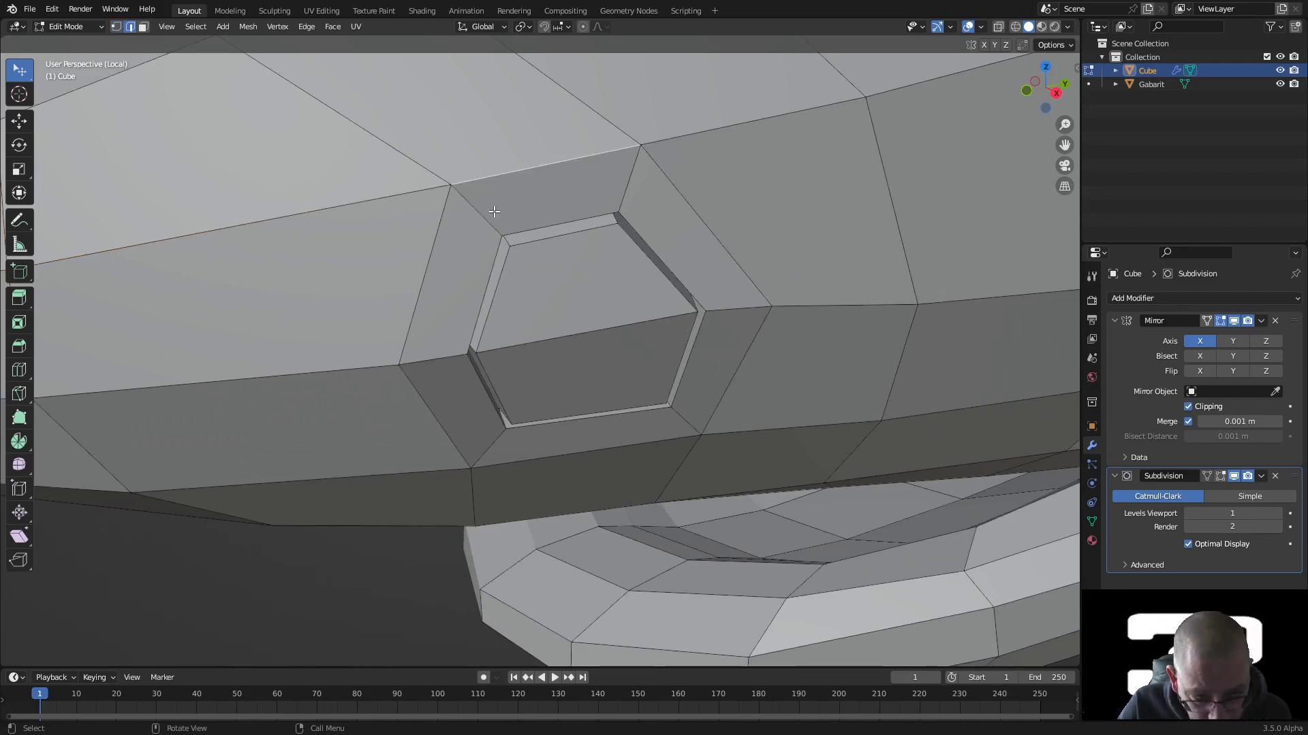
Start the Shortcut VUr on-screen key display and hide its settings again.
click(1075, 68)
click(1069, 179)
click(1029, 86)
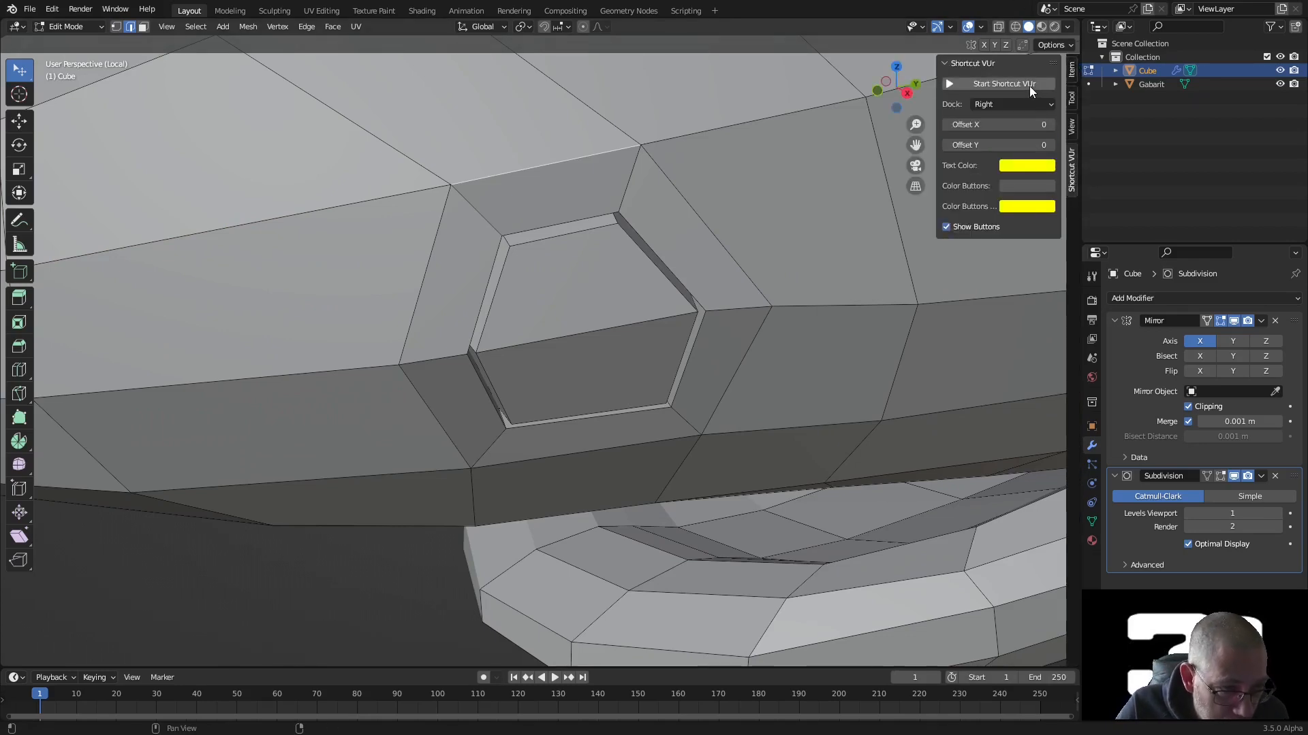
click(1070, 72)
key(n)
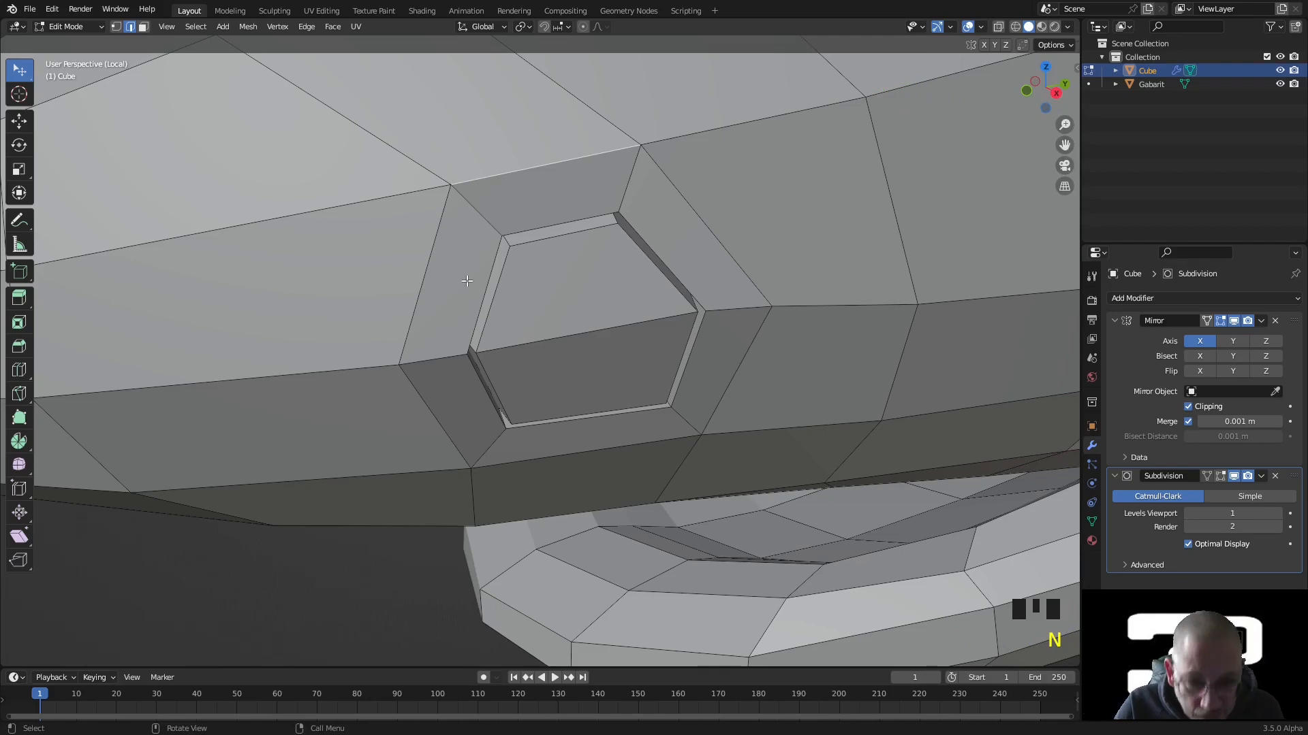
Select the remaining edges of the outer ring around the eye and mark the closed ring as a seam.
alt+shift+click(431, 254)
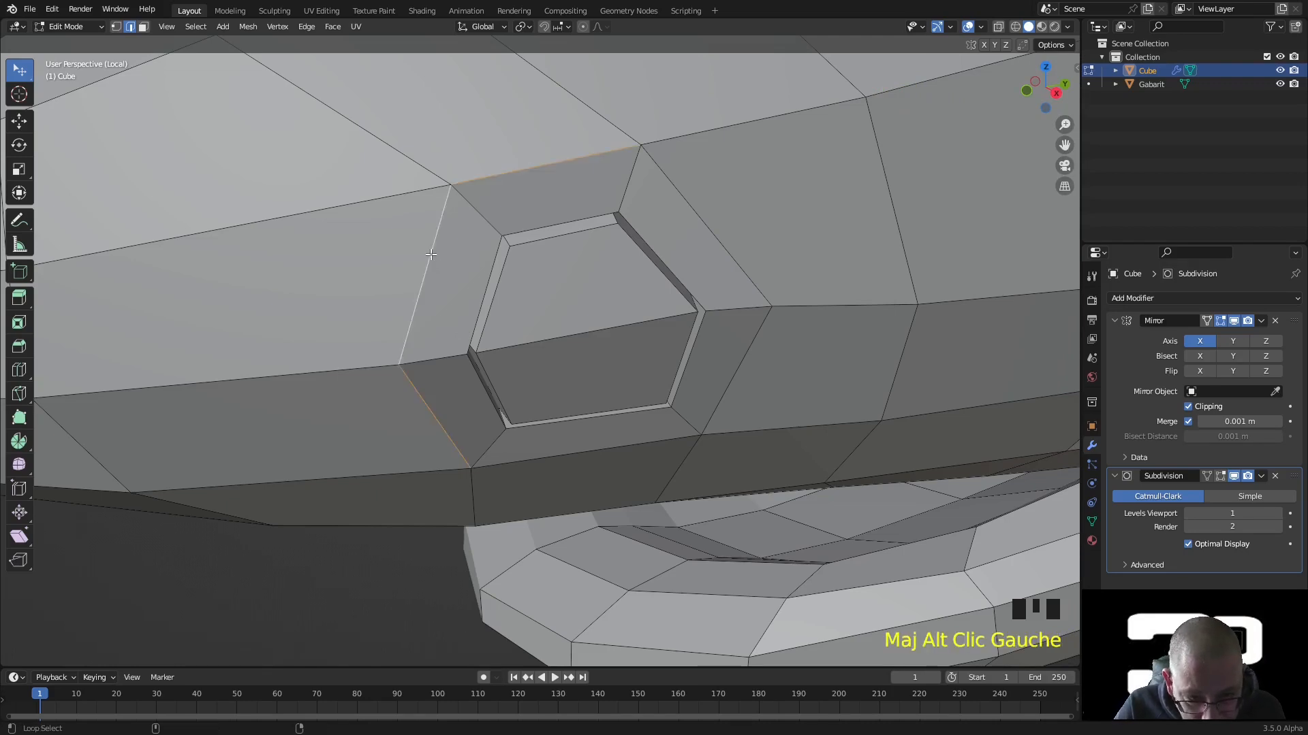
alt+shift+click(577, 450)
alt+shift+click(741, 356)
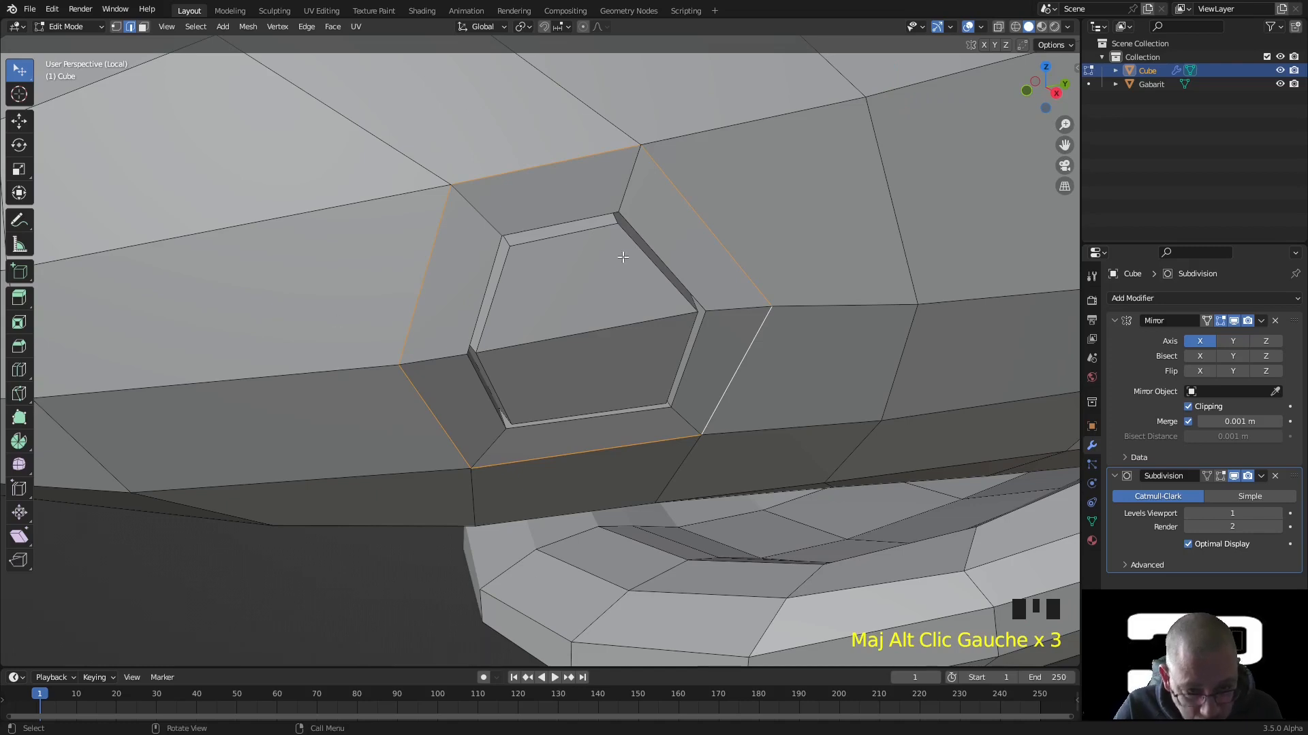
scroll(623, 257, down, 5)
right_click(572, 318)
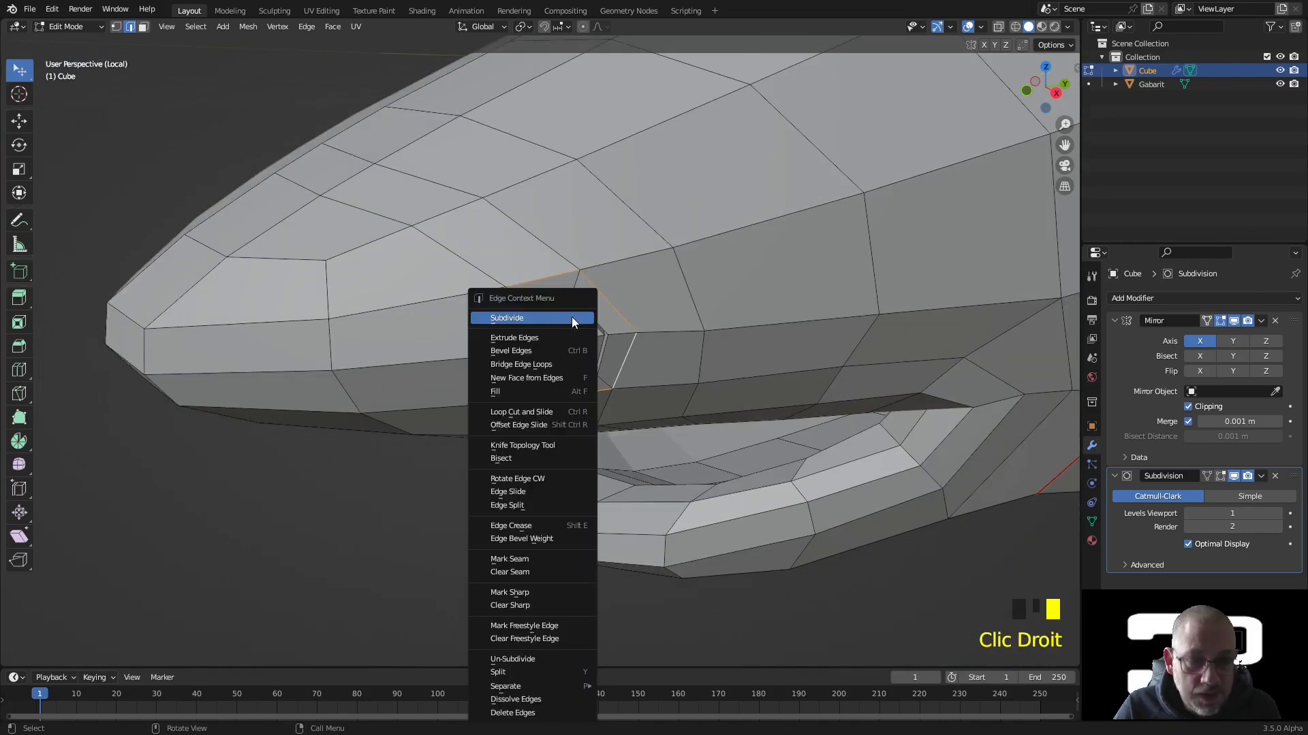
click(545, 560)
Select the edge path from the snout tip to the eye and continue it behind the eye to beyond the mouth corner.
scroll(613, 478, down, 4)
middle_drag(613, 477, 676, 440)
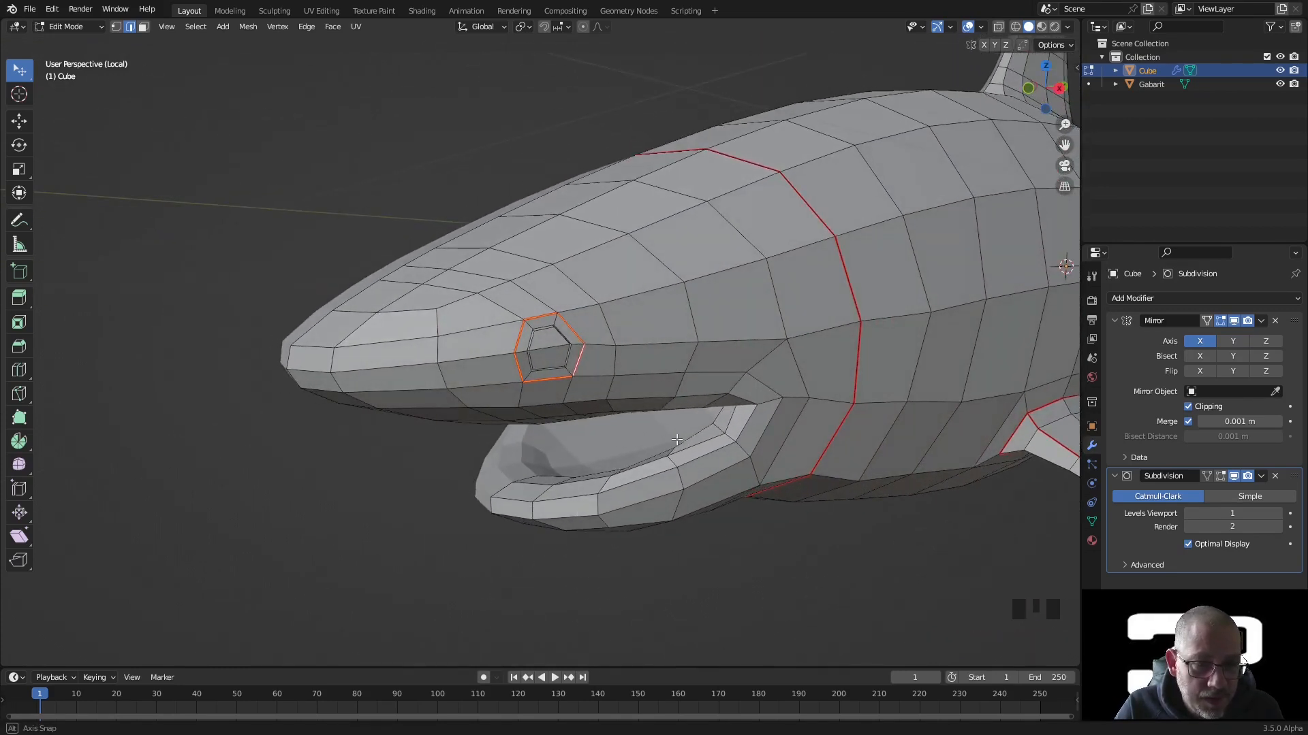
click(333, 357)
click(314, 372)
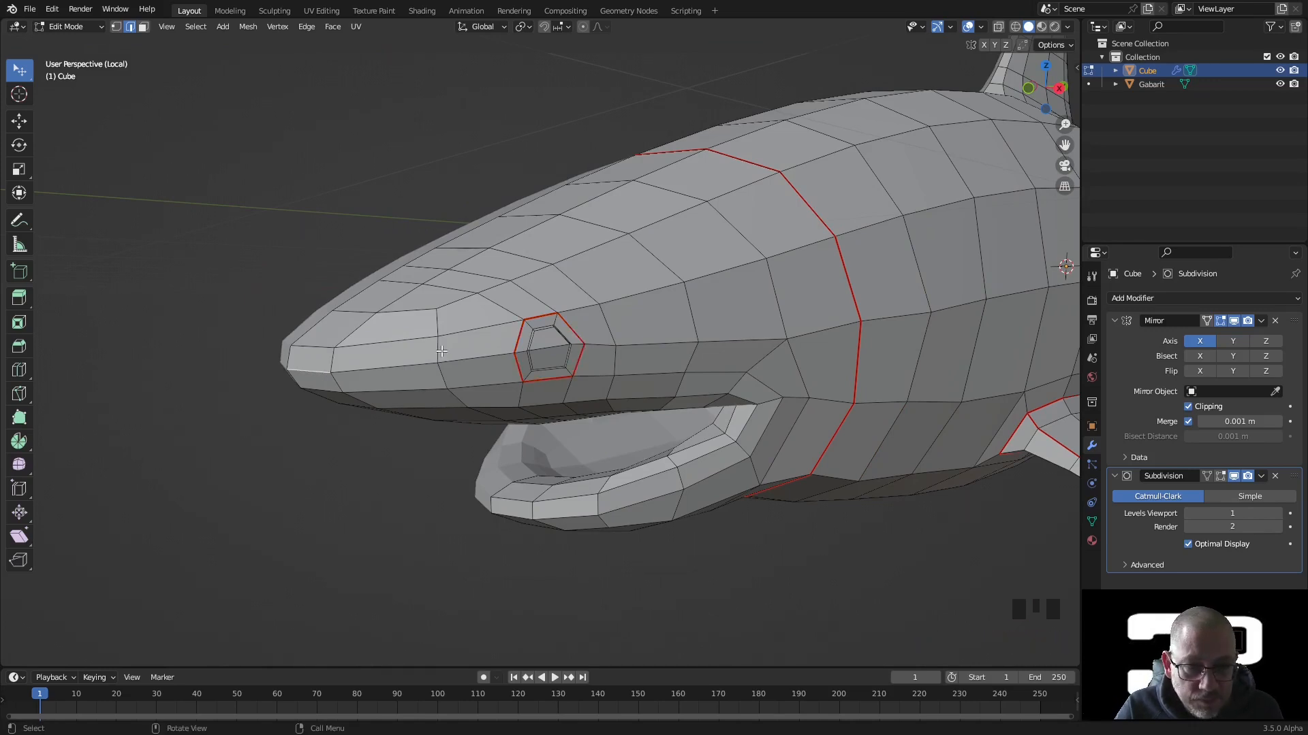
ctrl+click(491, 355)
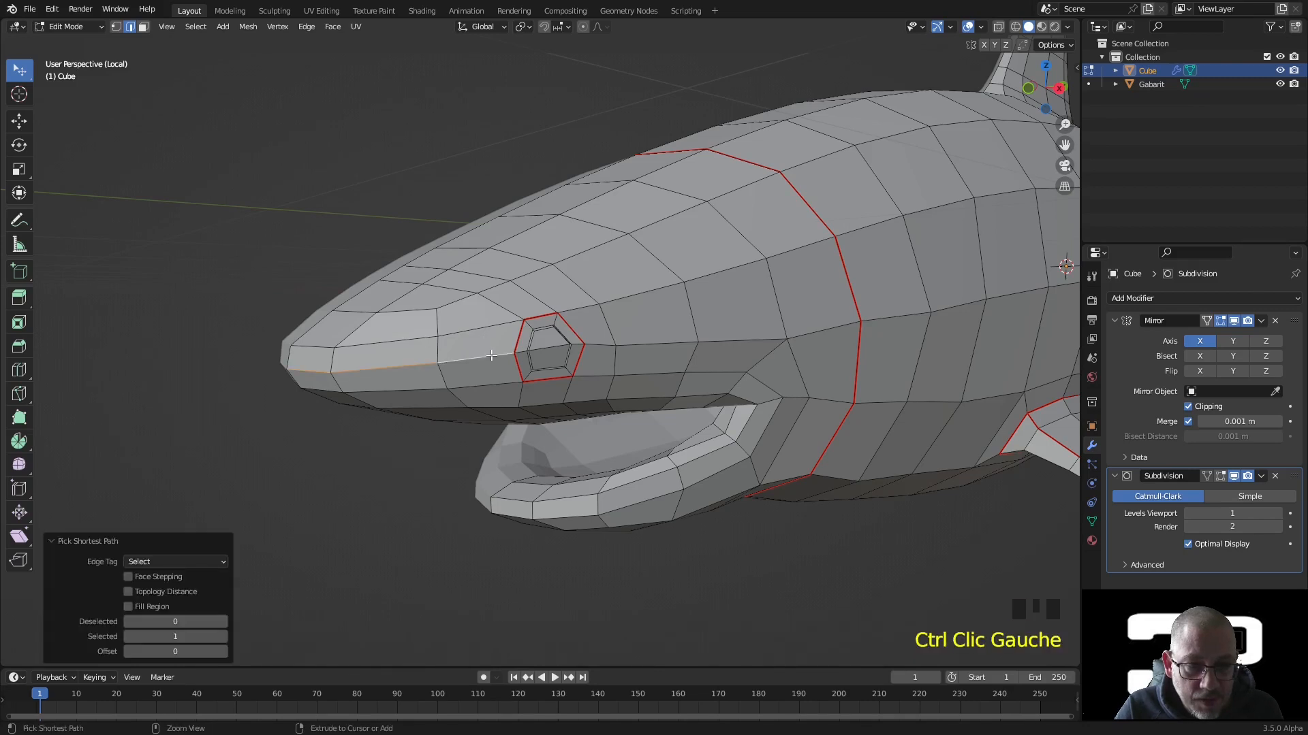
shift+click(599, 345)
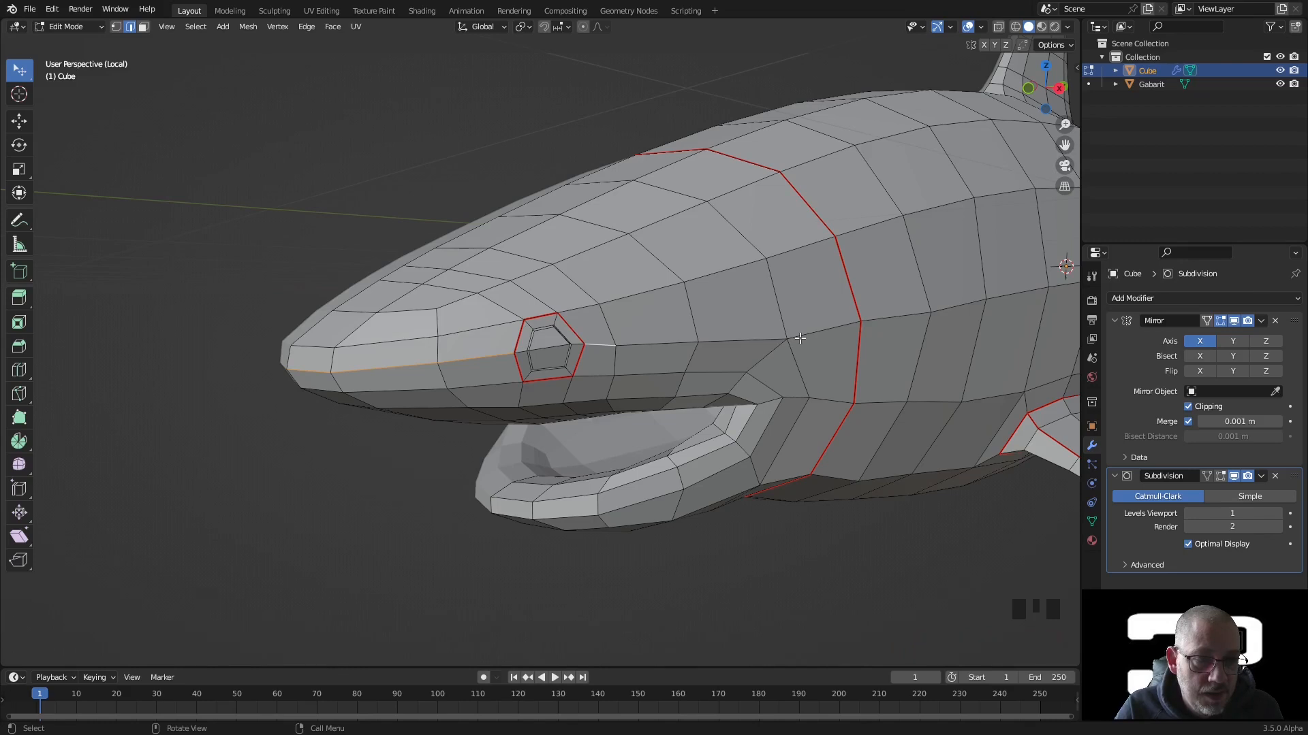
ctrl+click(755, 338)
middle_drag(754, 337, 729, 220)
shift+scroll(835, 356, down, 2)
ctrl+click(731, 217)
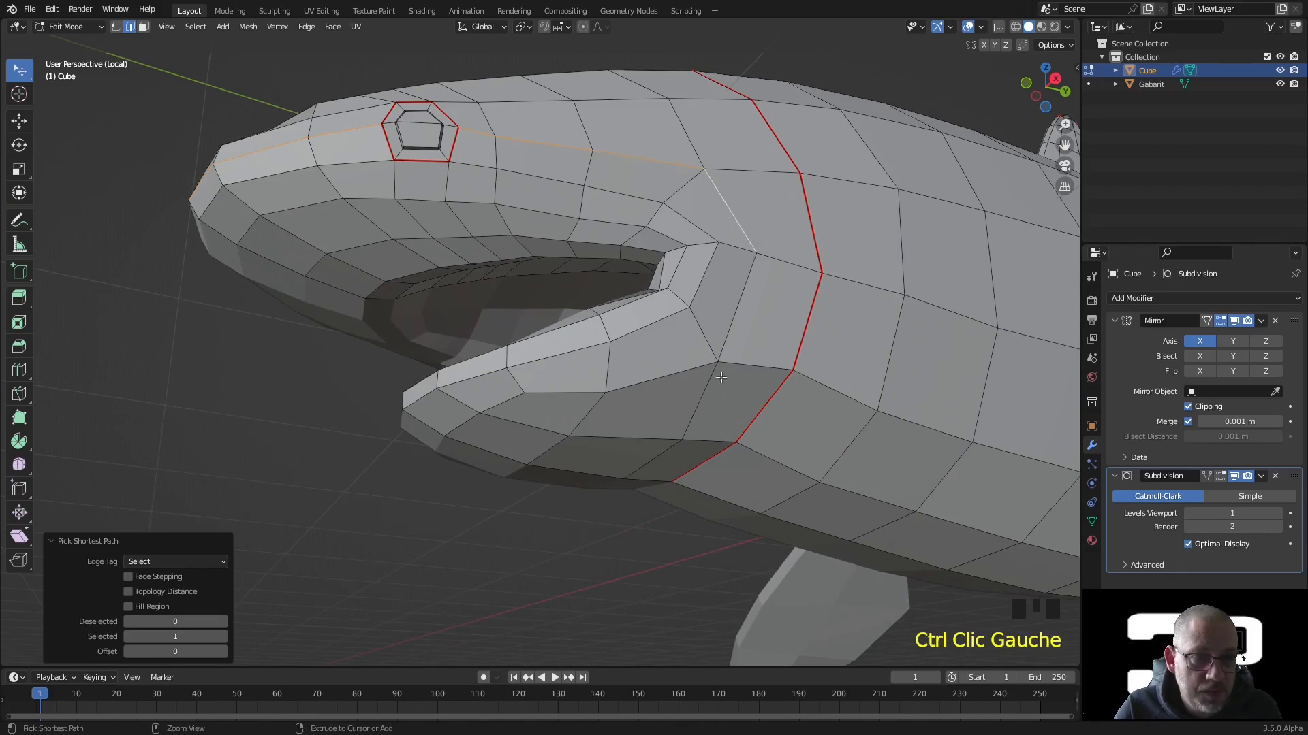
Extend the selected path down behind the mouth corner, leaving the edges under the throat deselected.
middle_drag(721, 378, 616, 590)
ctrl+click(605, 562)
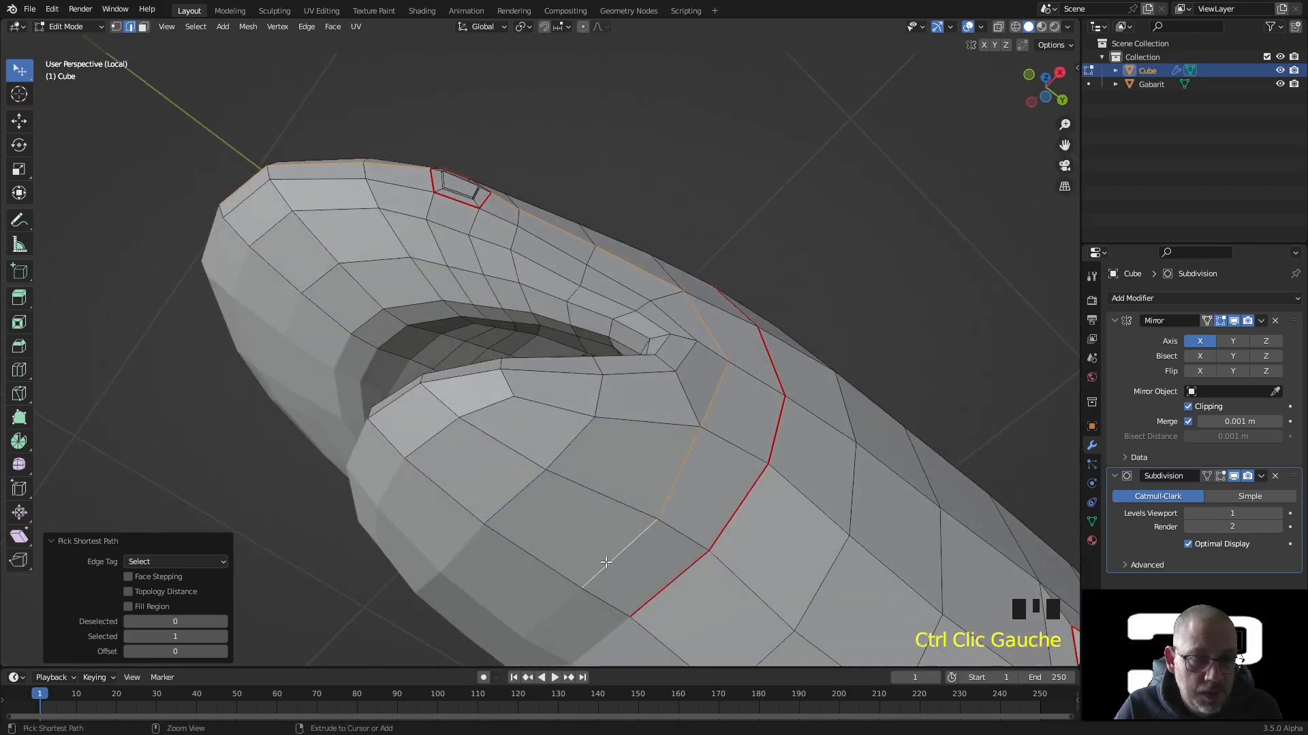
middle_drag(715, 453, 624, 554)
shift+click(624, 554)
shift+click(623, 554)
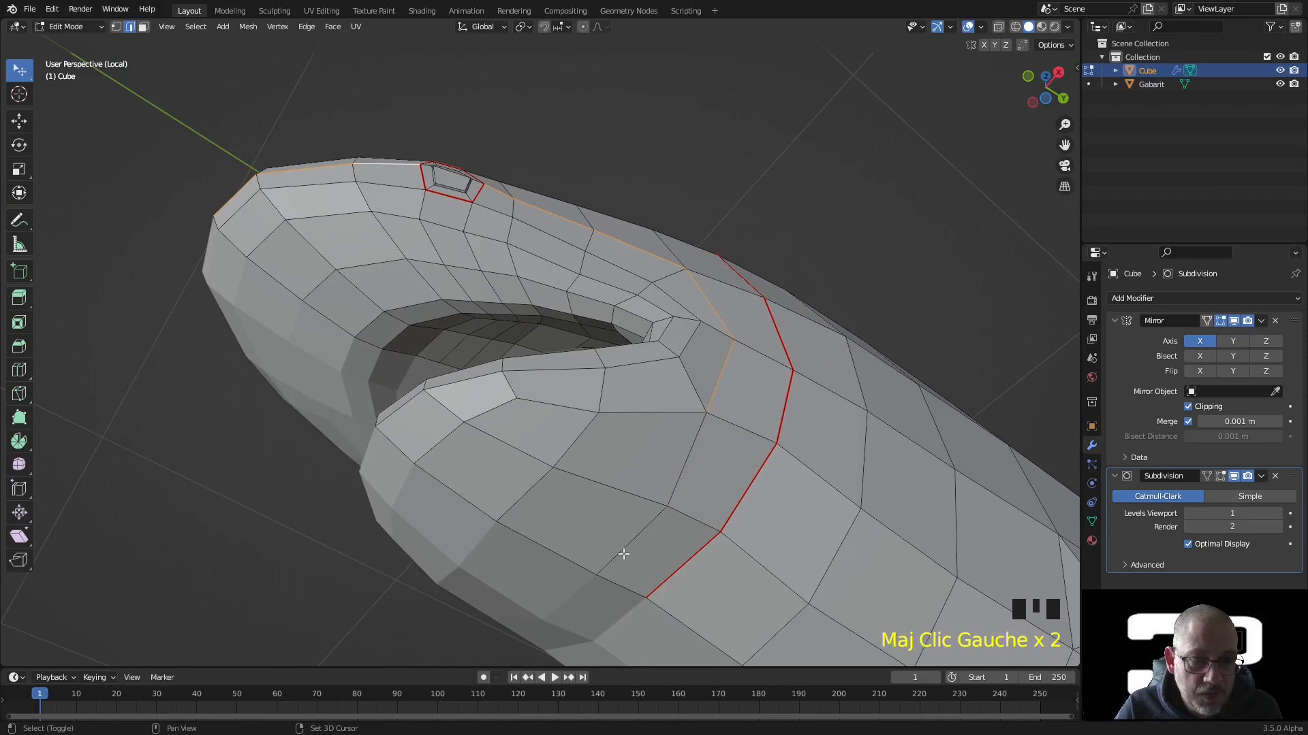
ctrl+click(666, 412)
ctrl+click(431, 454)
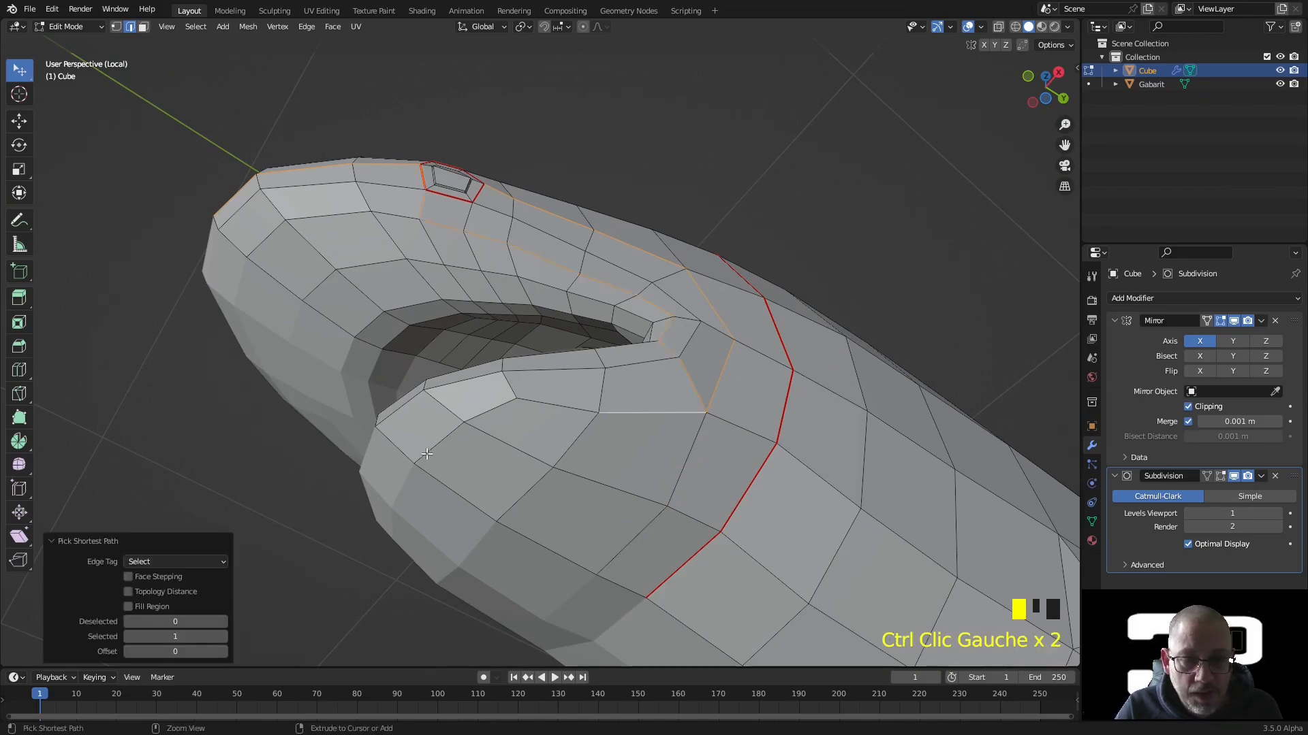
middle_drag(432, 454, 610, 525)
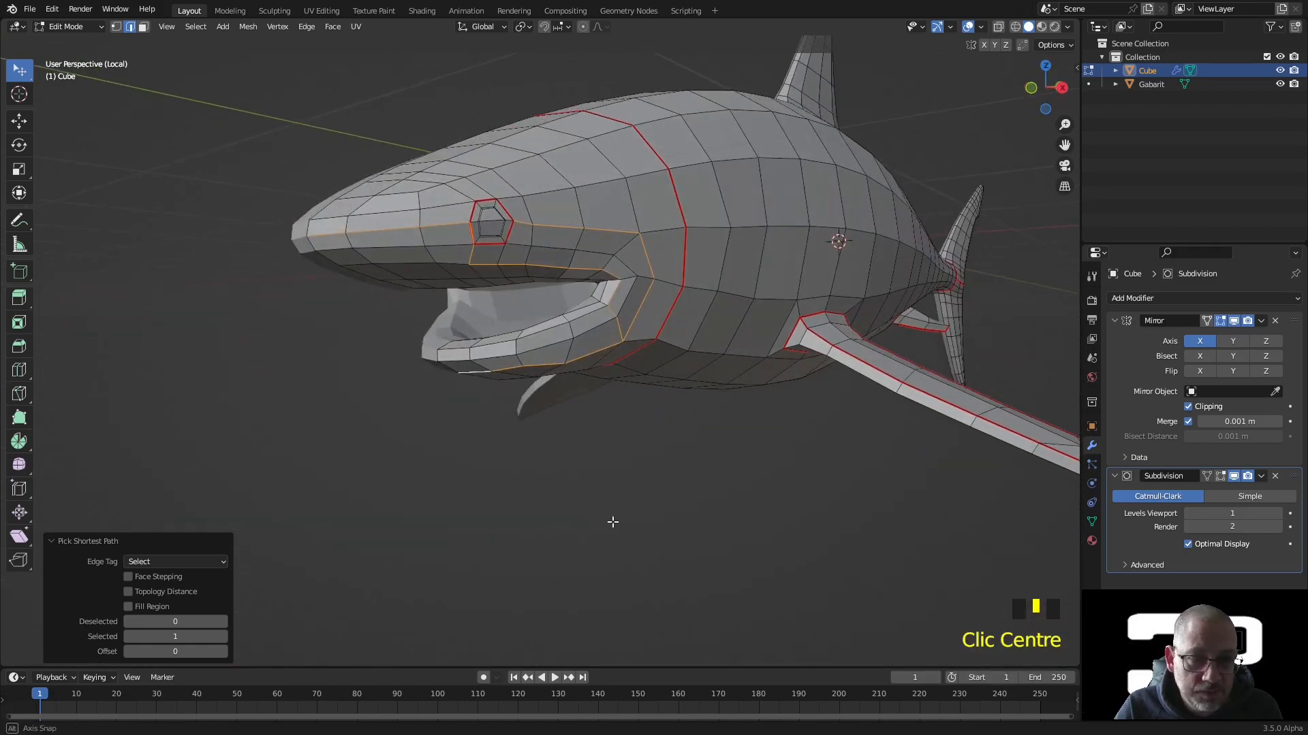
scroll(534, 402, up, 3)
middle_drag(534, 402, 552, 376)
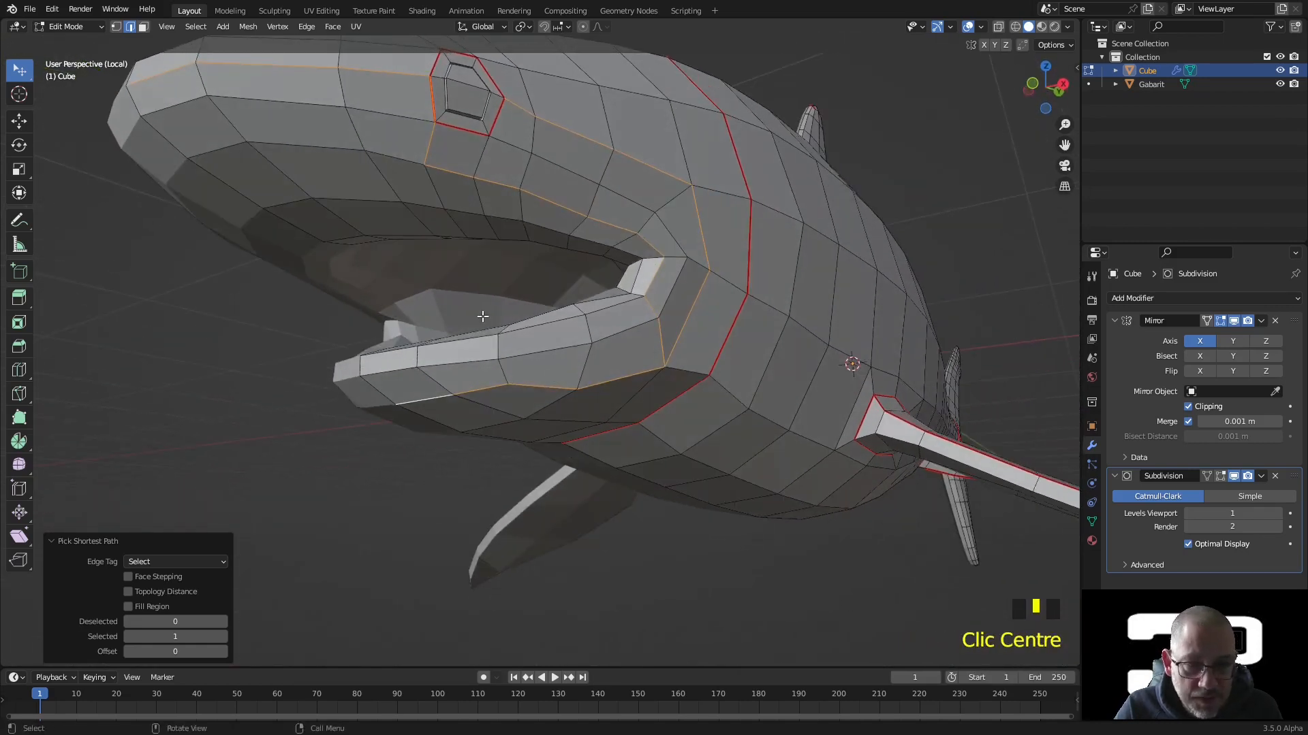
key(ctrl+z)
key(ctrl+z)
Extend the selected path along the side of the lower jaw towards the chin and mark the whole path as a seam.
middle_drag(667, 300, 684, 413)
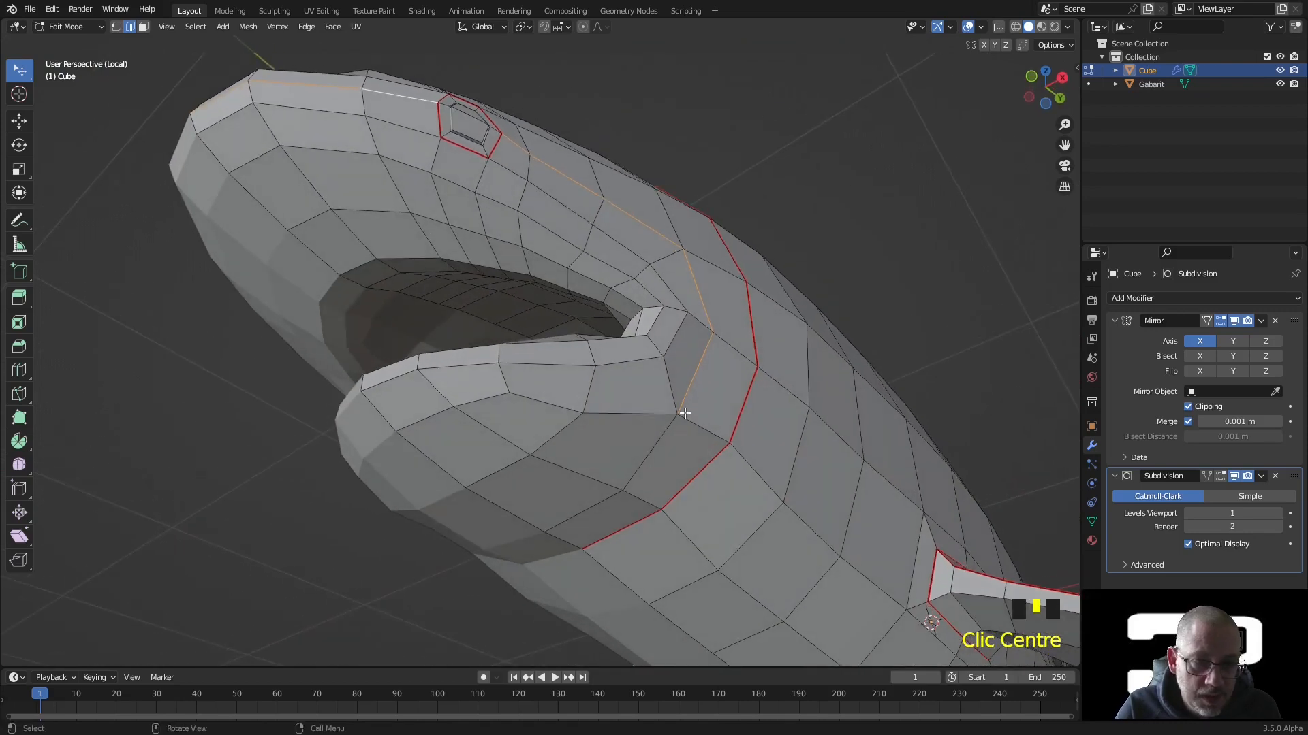
shift+click(645, 414)
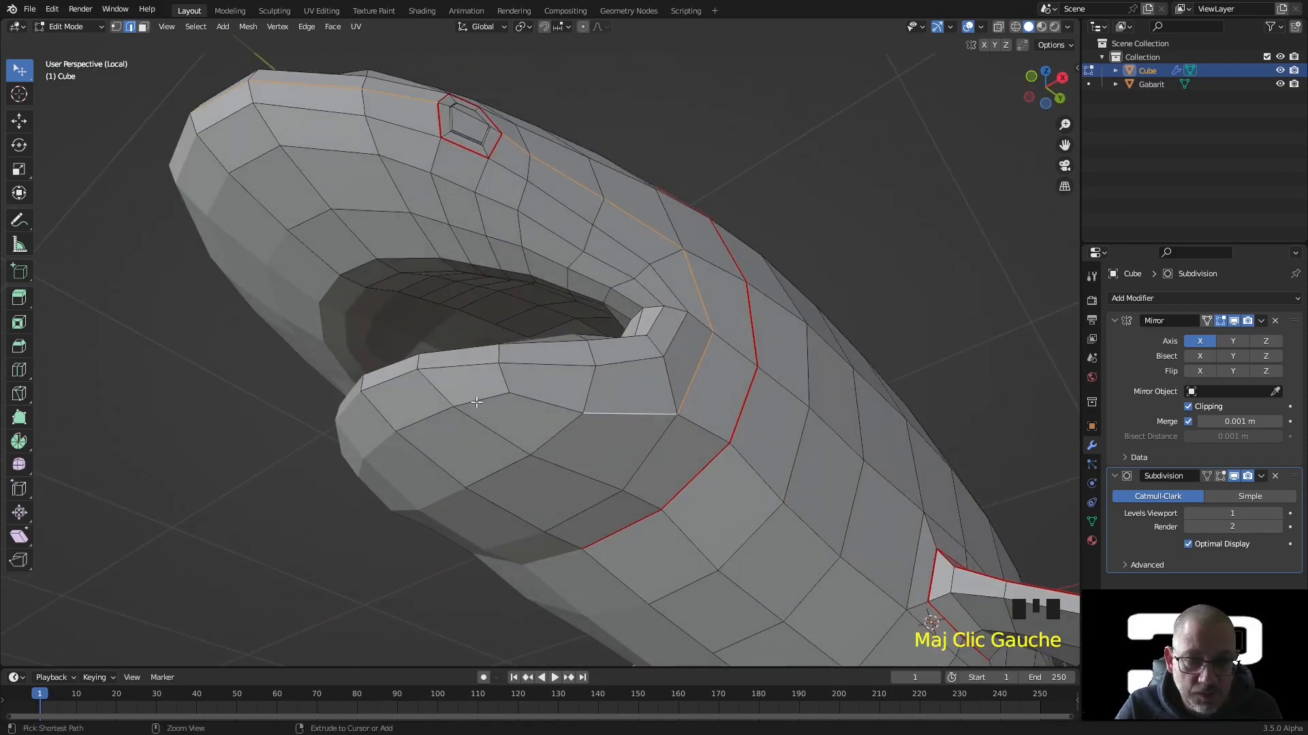
ctrl+click(420, 423)
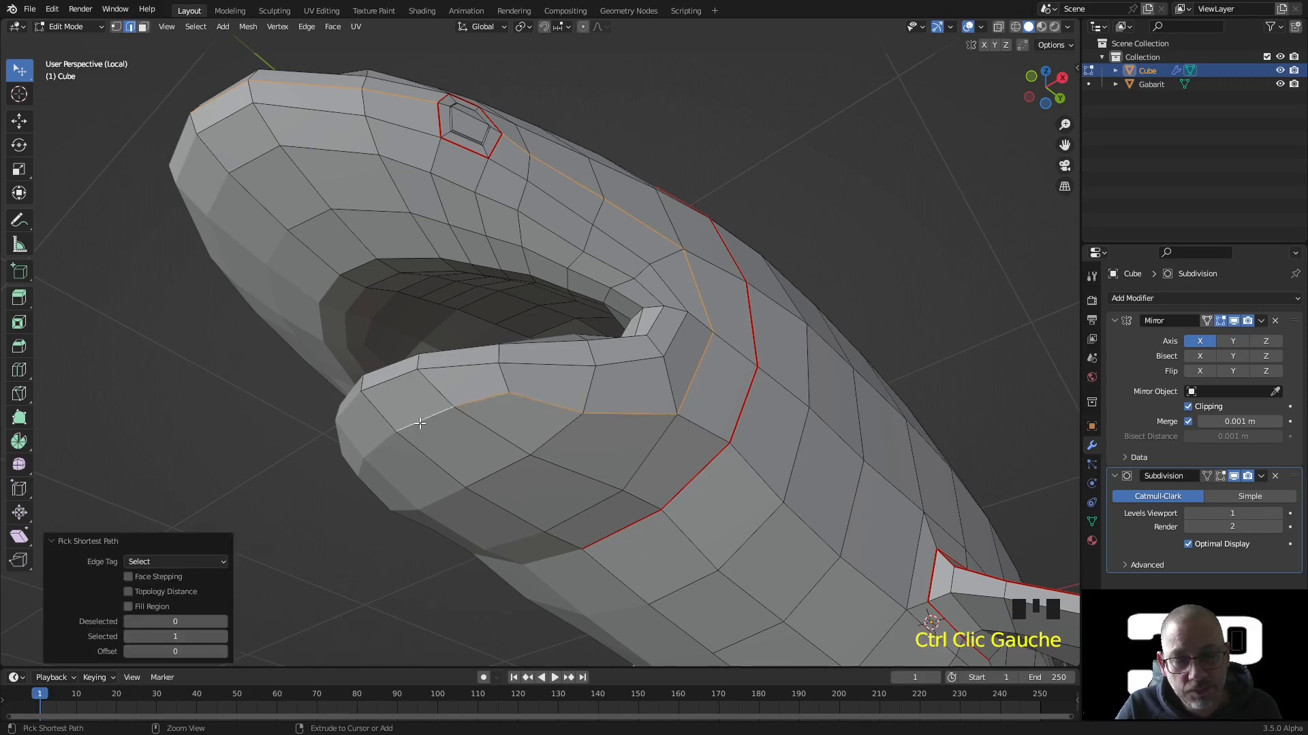
mouse_move(670, 391)
middle_down()
mouse_move(642, 438)
mouse_move(648, 481)
mouse_move(664, 381)
middle_up()
right_click(668, 366)
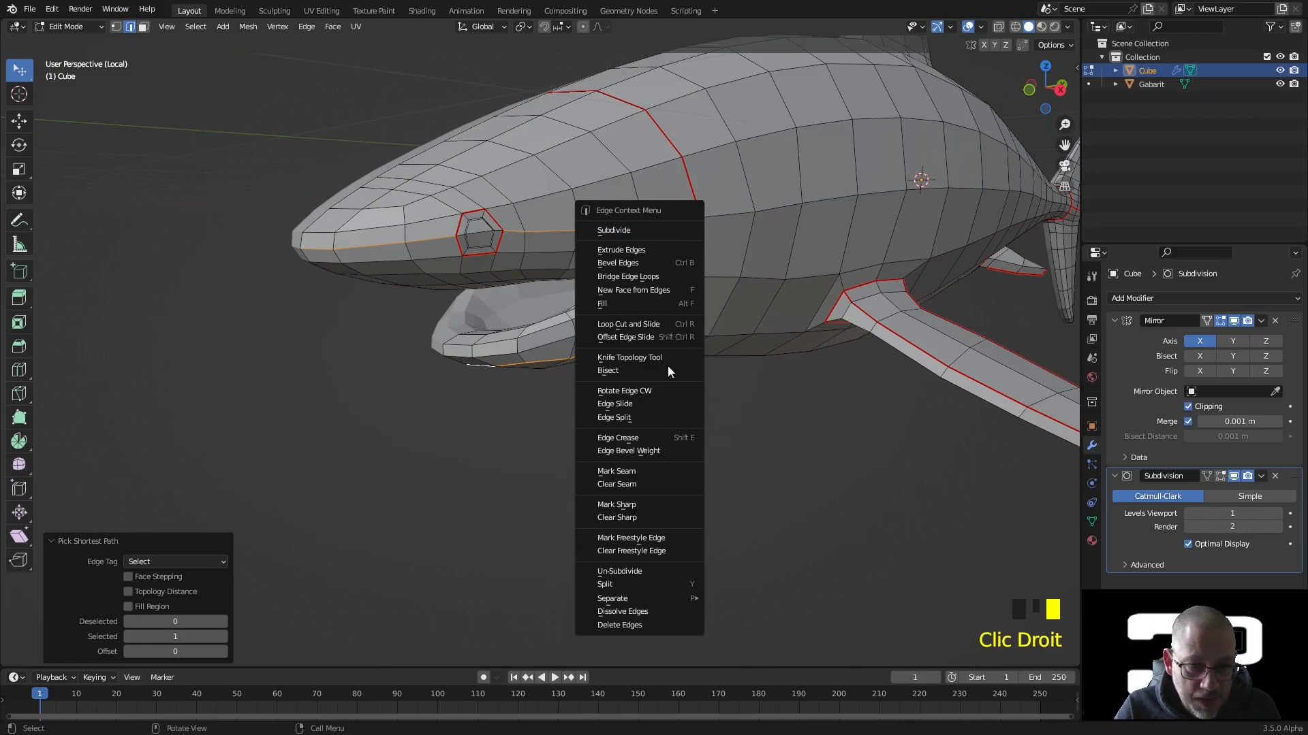
click(655, 470)
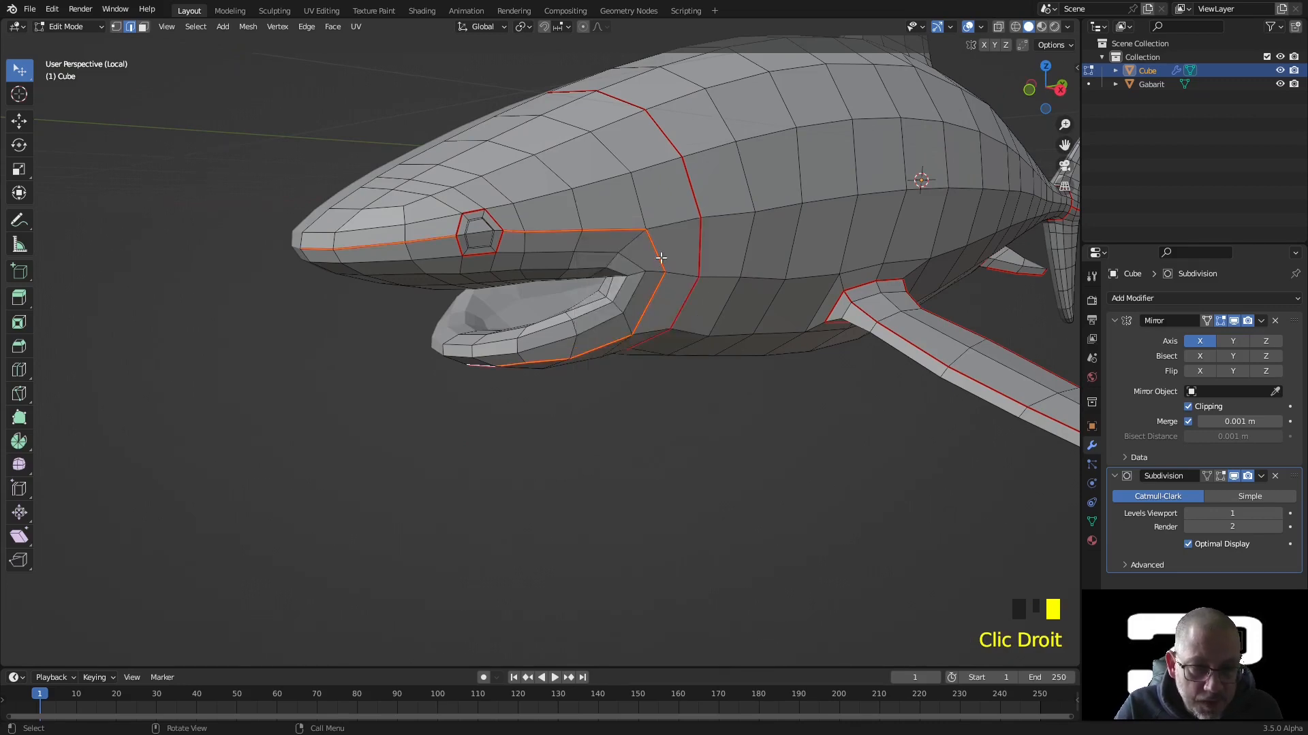
Check the area enclosed by the new head seams and examine the mouth interior, leaving nothing selected.
key(l)
middle_drag(708, 261, 736, 280)
scroll(645, 327, down, 6)
middle_drag(744, 159, 538, 351)
middle_drag(675, 277, 477, 461)
scroll(476, 462, up, 5)
middle_drag(601, 312, 700, 269)
scroll(724, 339, up, 5)
scroll(666, 345, down, 4)
scroll(675, 308, up, 4)
key(alt+a)
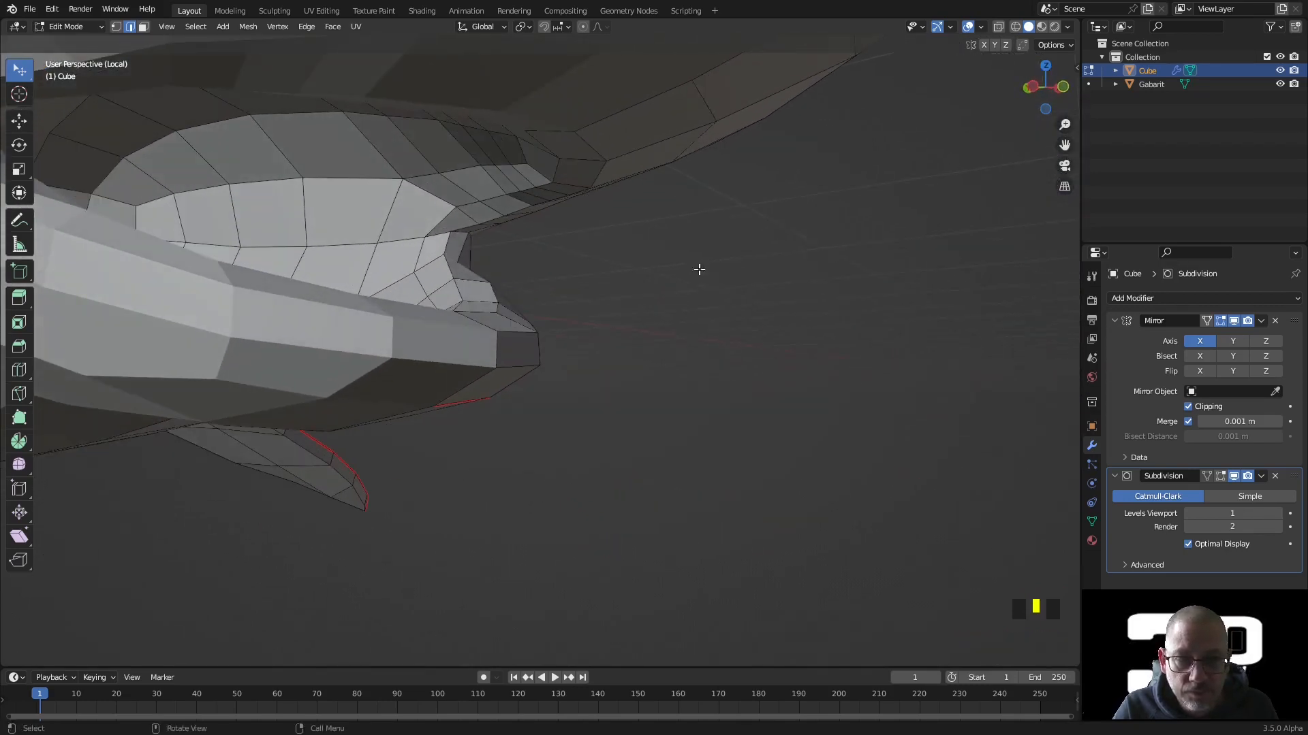
Select the edge path starting at the mouth corner and running down the inner side of the mouth towards the lower jaw.
ctrl+click(437, 235)
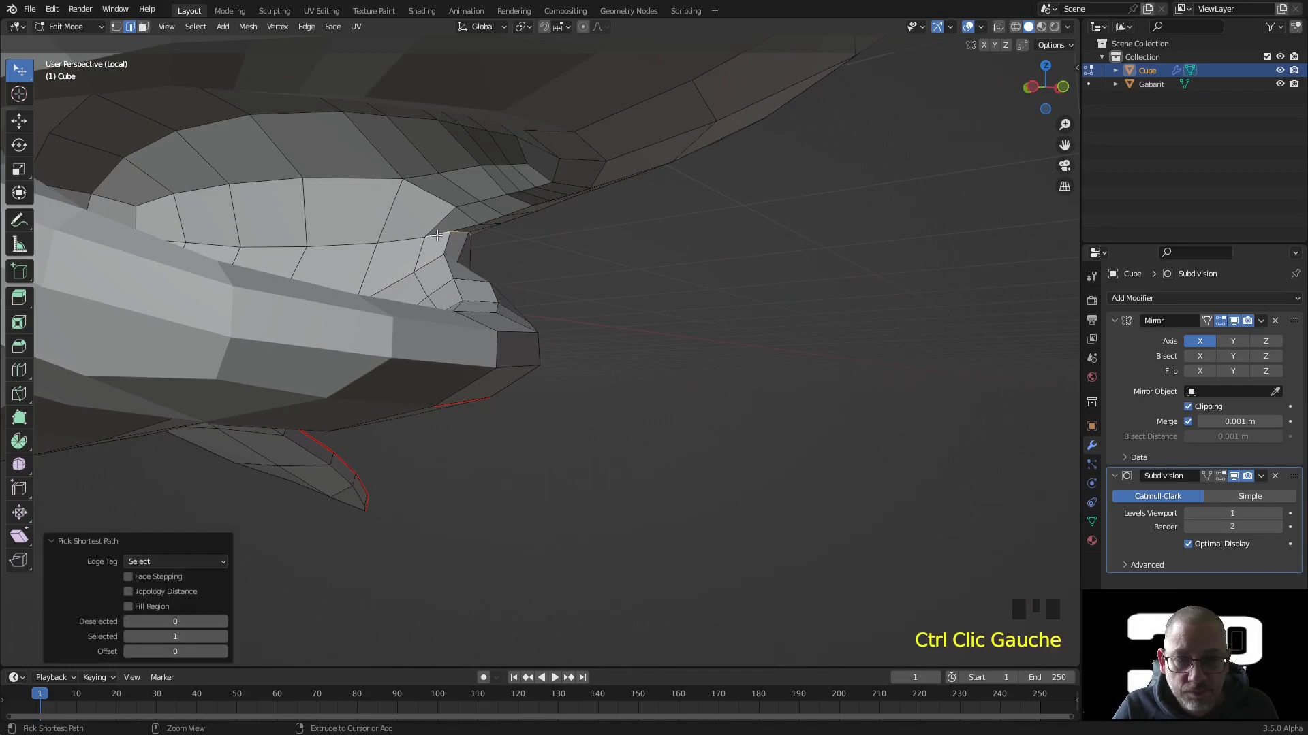
middle_drag(540, 245, 476, 333)
ctrl+click(470, 384)
scroll(487, 329, up, 3)
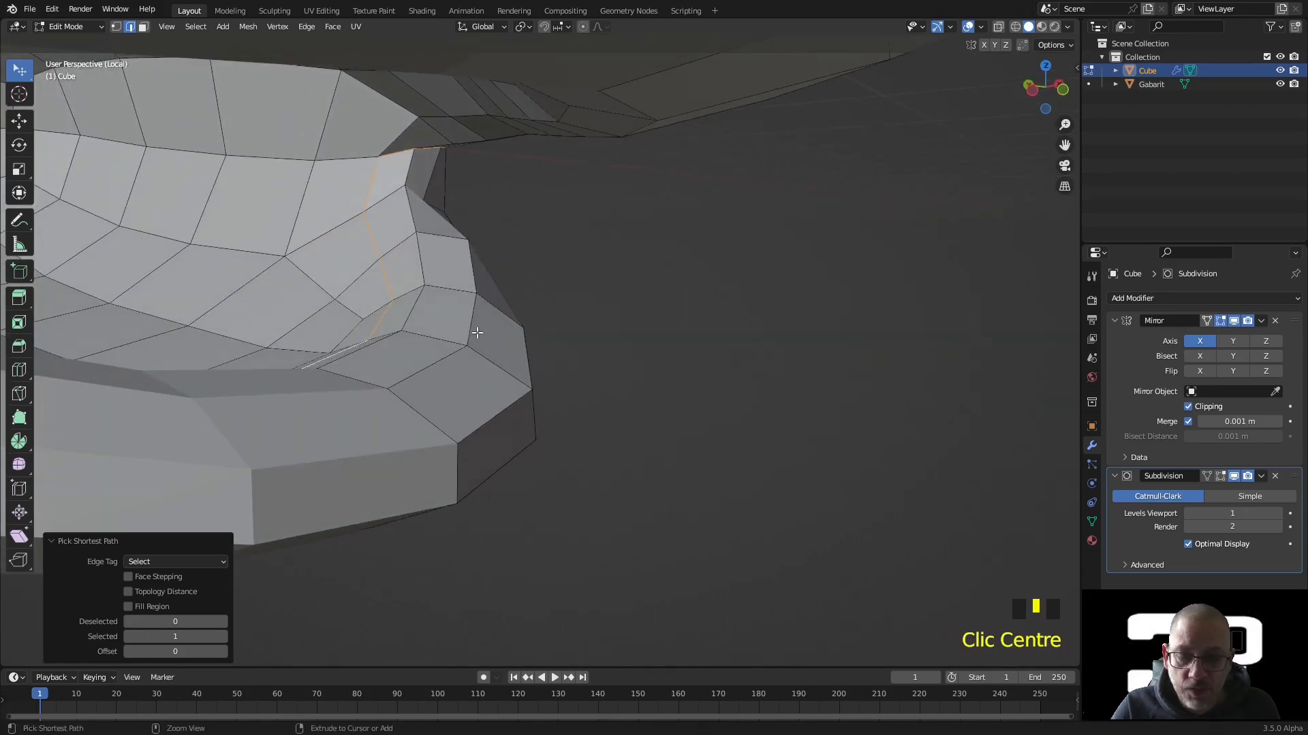
key(ctrl+z)
shift+click(409, 167)
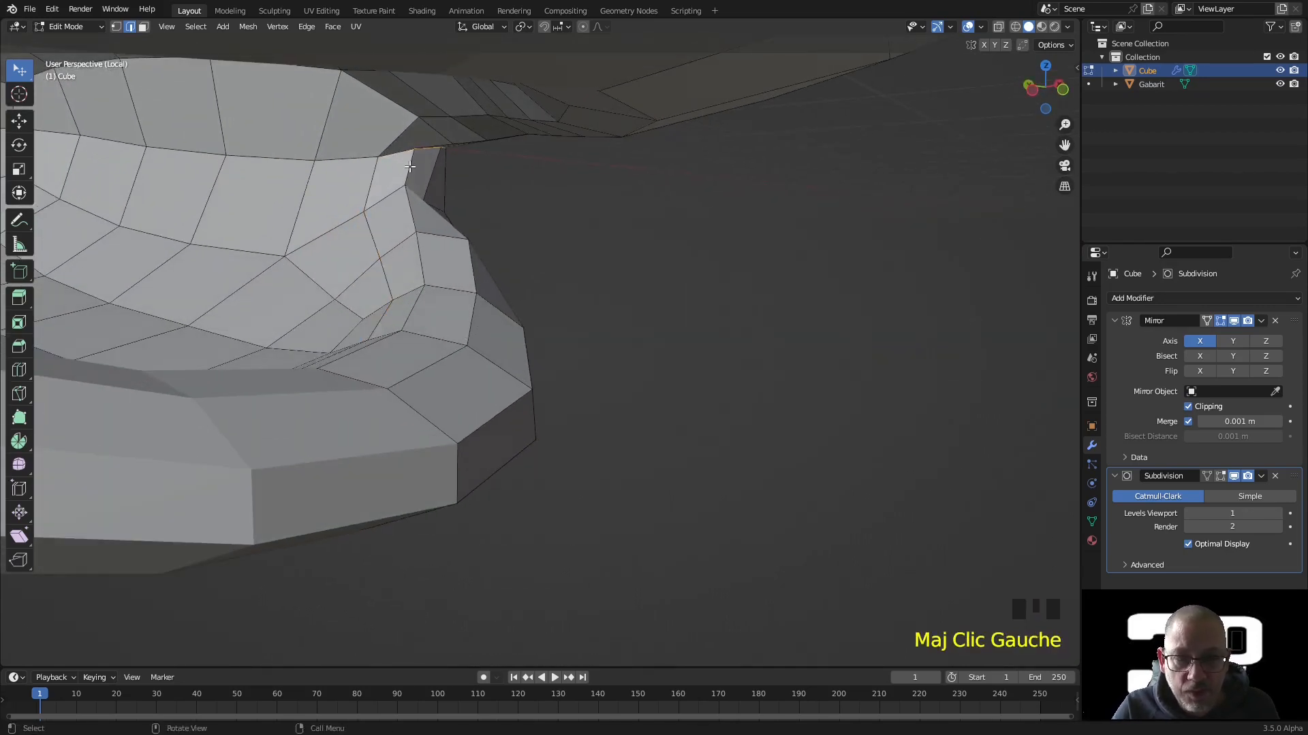
shift+click(418, 217)
ctrl+click(365, 353)
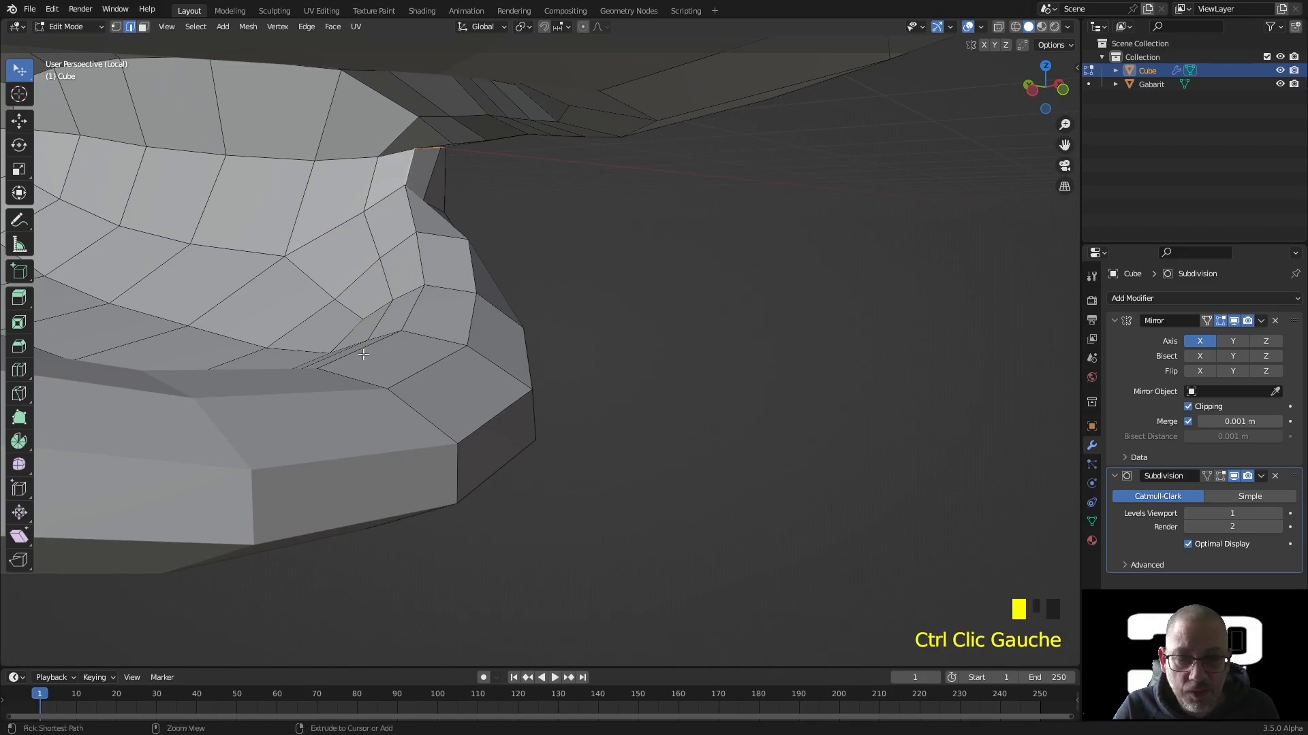
Extend the selected path from the mouth corner along the upper jaw's edge to the front centre and mark it as a seam.
scroll(365, 353, down, 1)
middle_drag(364, 353, 247, 307)
scroll(653, 145, down, 2)
middle_drag(654, 145, 671, 232)
scroll(654, 252, up, 3)
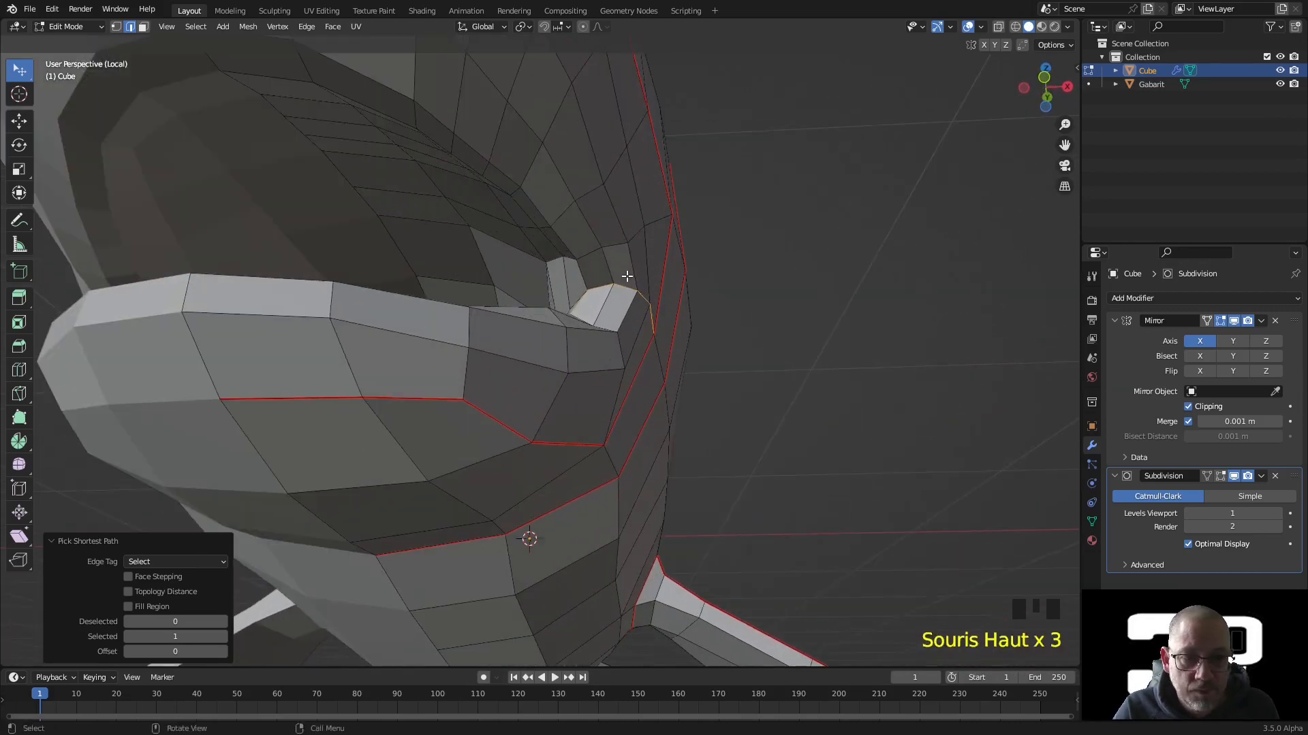
shift+click(589, 271)
scroll(589, 271, down, 2)
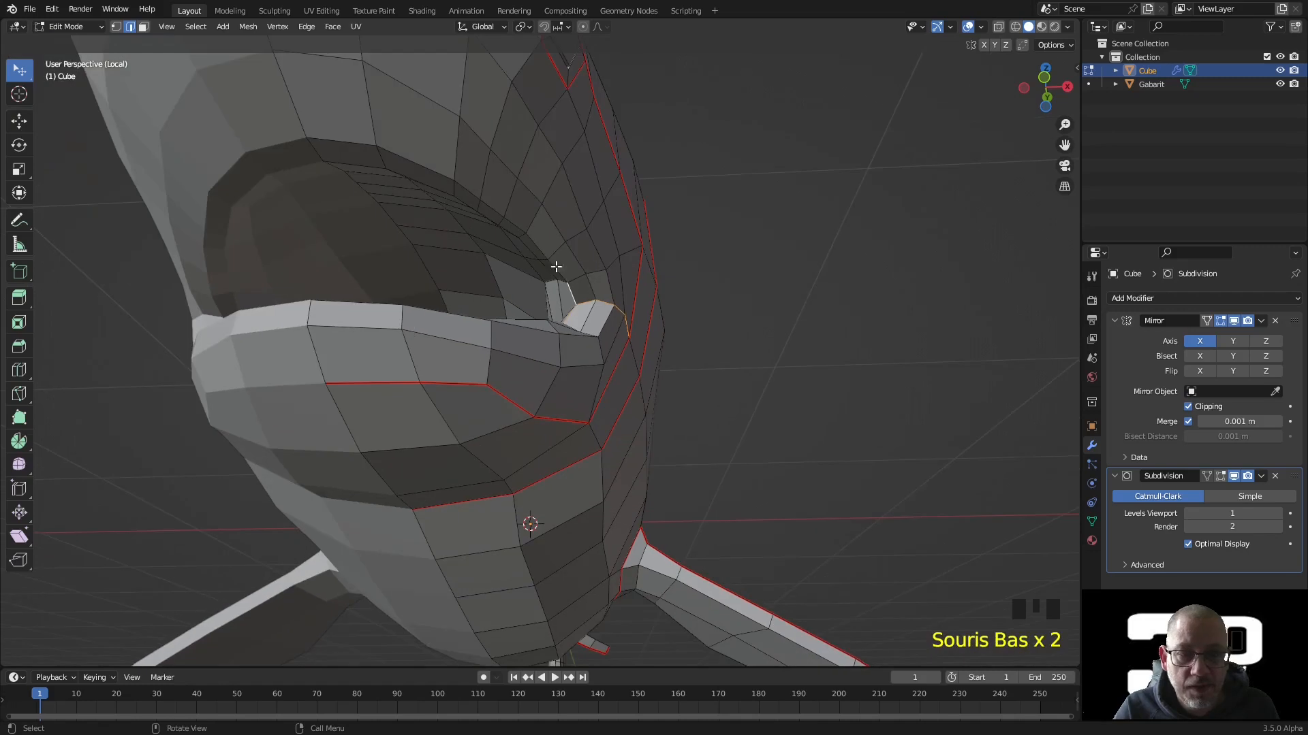
ctrl+click(350, 138)
right_click(590, 181)
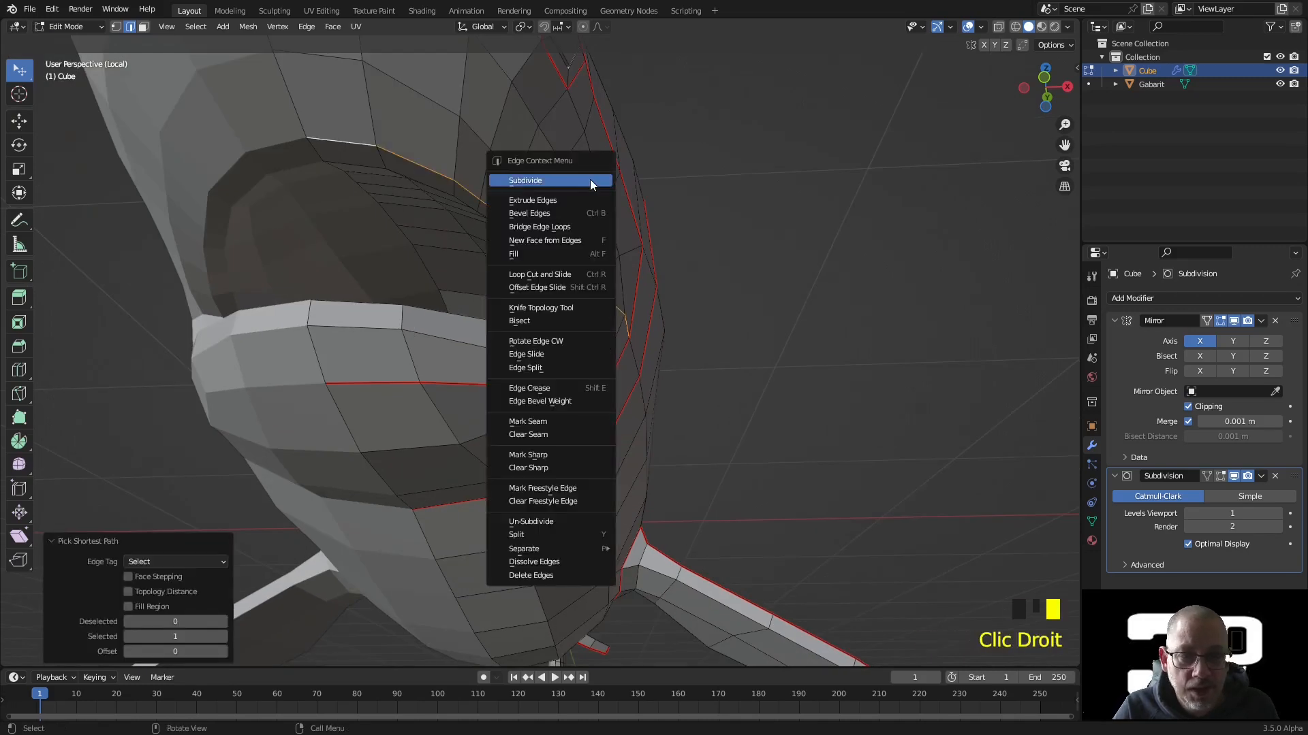
click(560, 422)
Select the edges around the throat opening at the back of the mouth interior and mark them as a seam.
middle_drag(529, 526, 803, 373)
scroll(622, 382, up, 5)
mouse_move(621, 382)
middle_down()
mouse_move(647, 358)
mouse_move(614, 383)
mouse_move(625, 380)
middle_up()
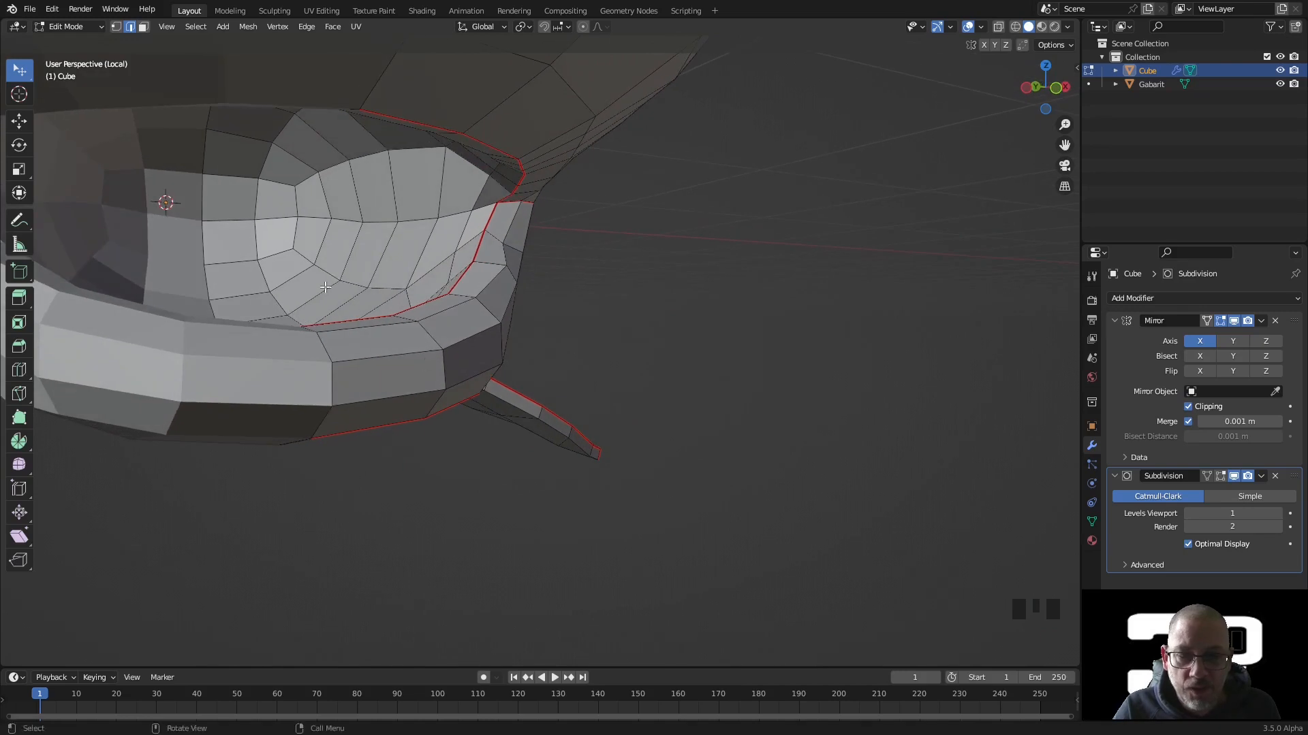
ctrl+click(286, 186)
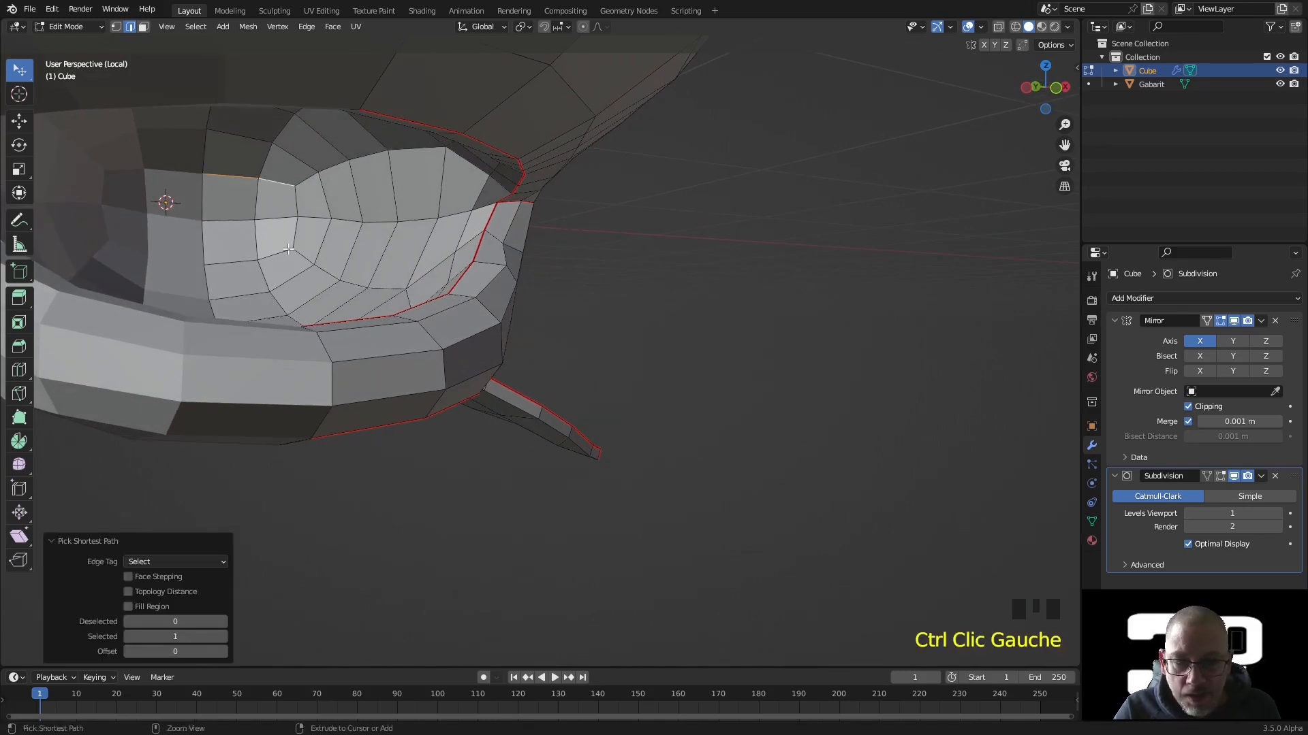
ctrl+click(288, 249)
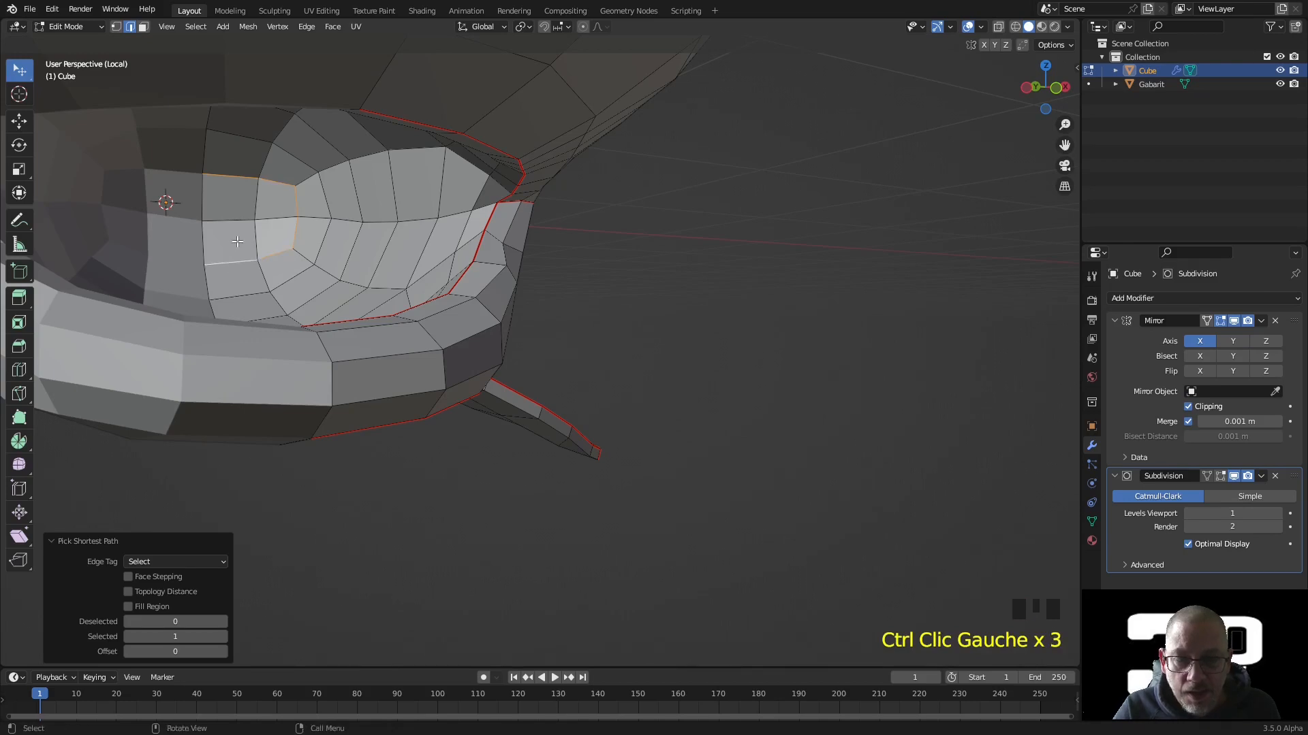
shift+click(297, 202)
shift+click(299, 203)
right_click(309, 207)
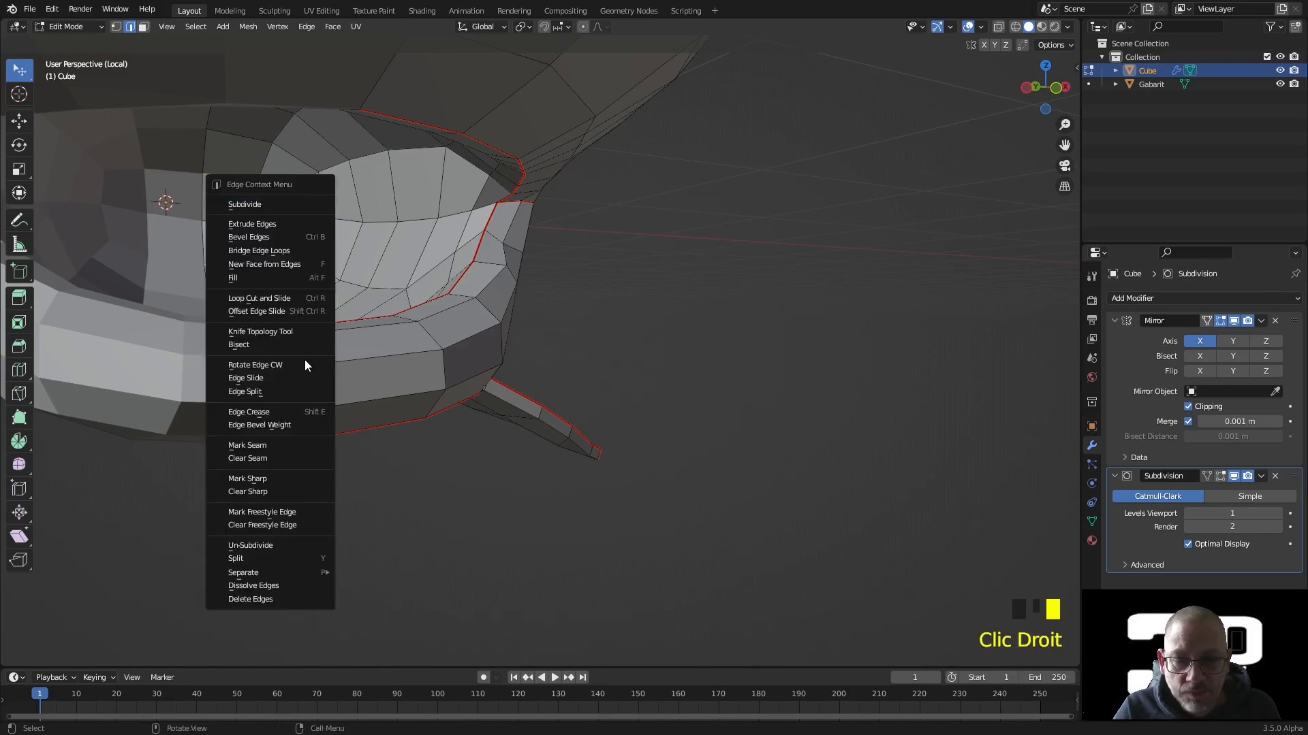
click(276, 444)
Save the scene as a new incremental version named ABA_2023_Hauts-fonds_Requin.006.blend.
middle_drag(294, 357, 334, 324)
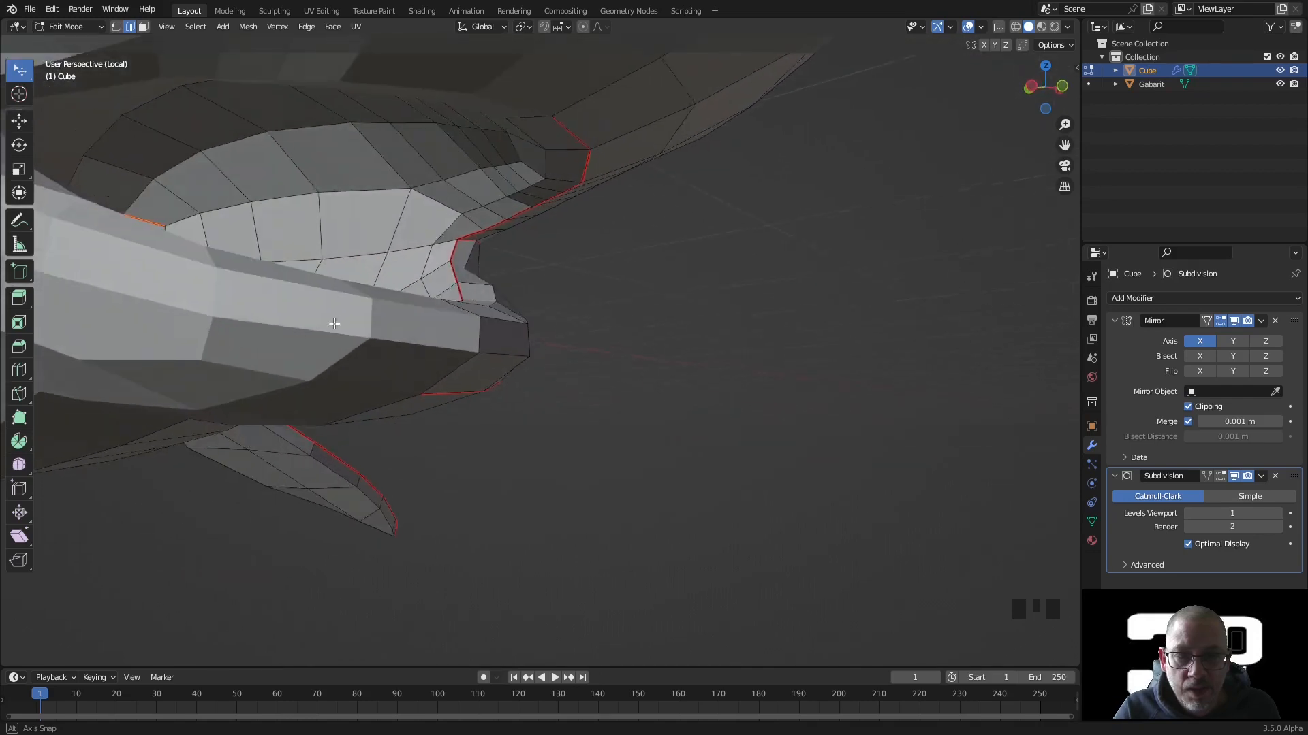
scroll(334, 323, down, 3)
middle_drag(640, 286, 516, 373)
scroll(409, 320, down, 3)
key(ctrl+shift+s)
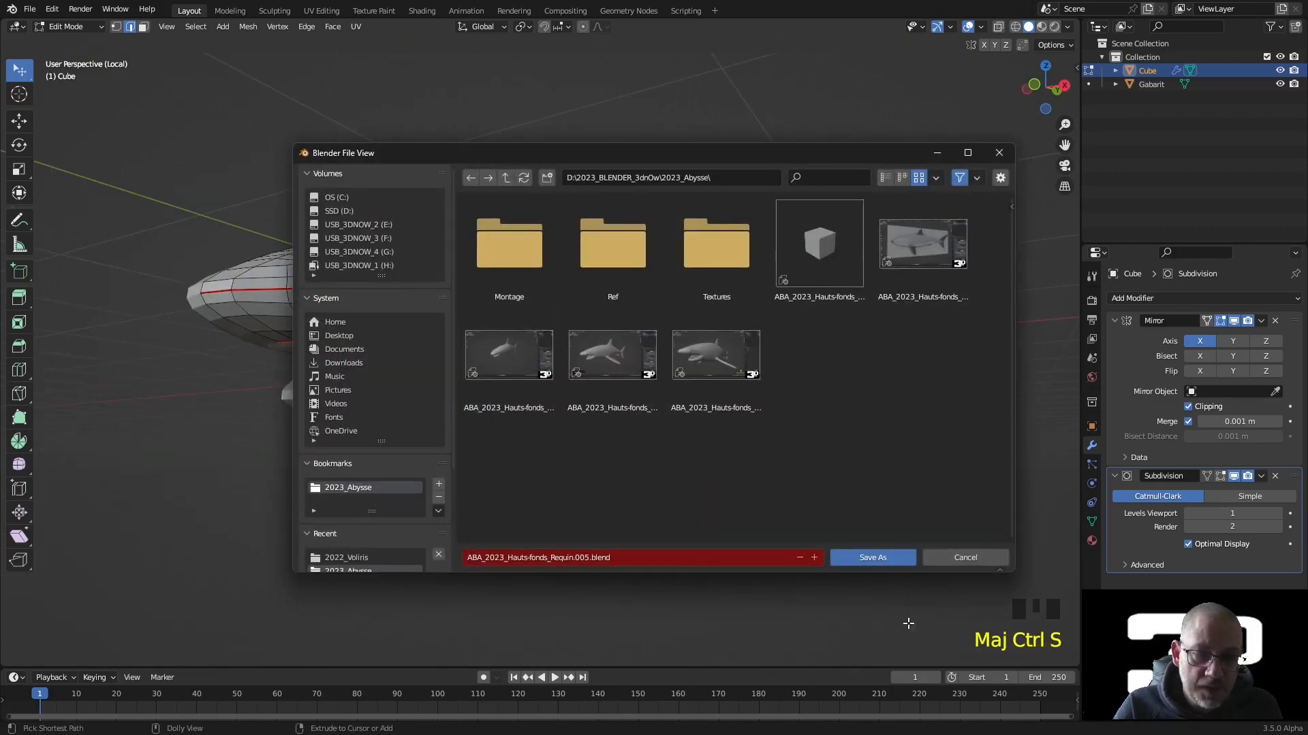
click(871, 558)
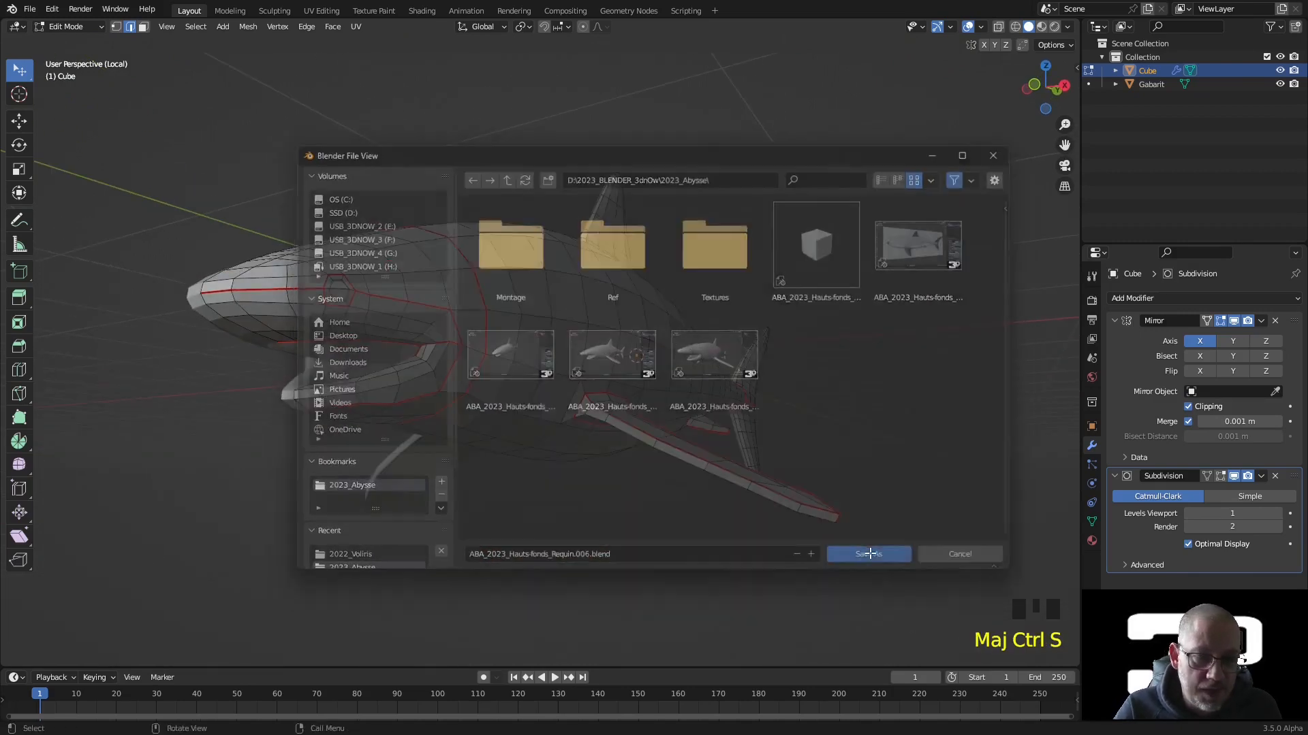
Switch to the UV Editing workspace, split the UV editor into two stacked areas and make the lower one a Shader Editor.
shift+middle_drag(799, 432, 810, 360)
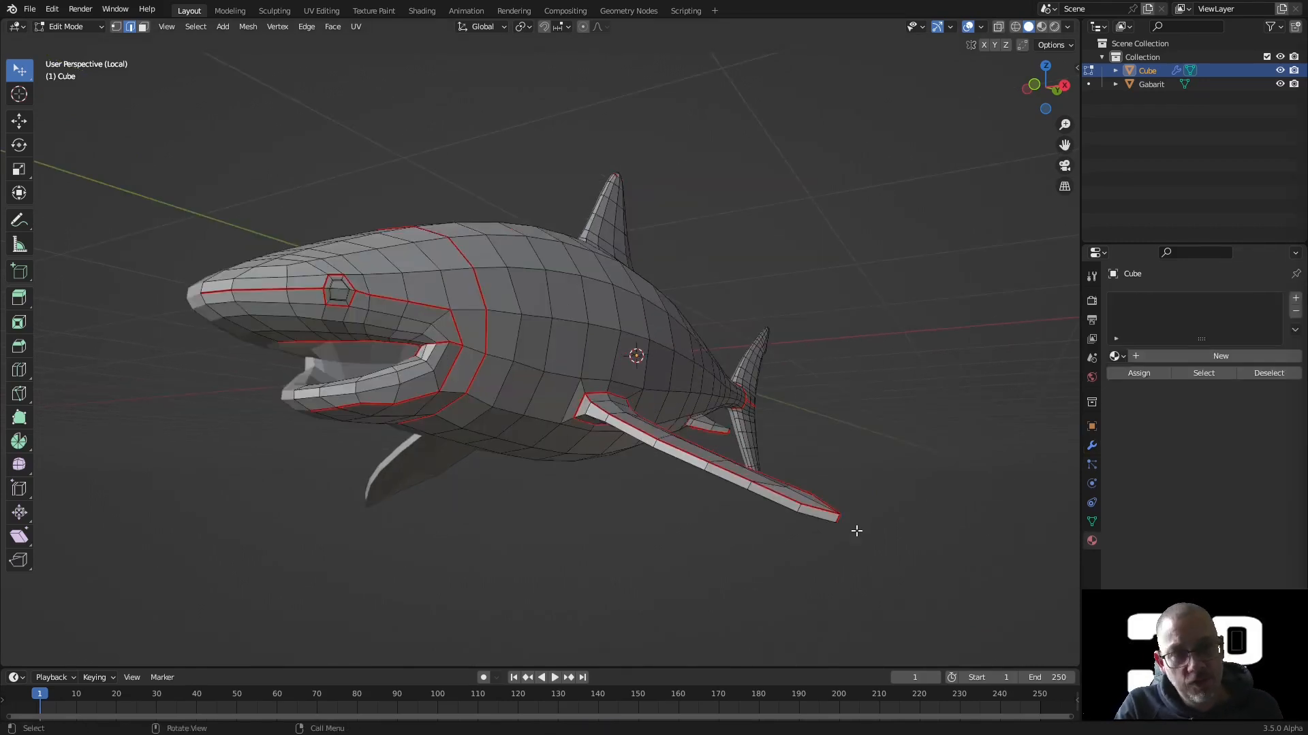
middle_drag(586, 472, 661, 416)
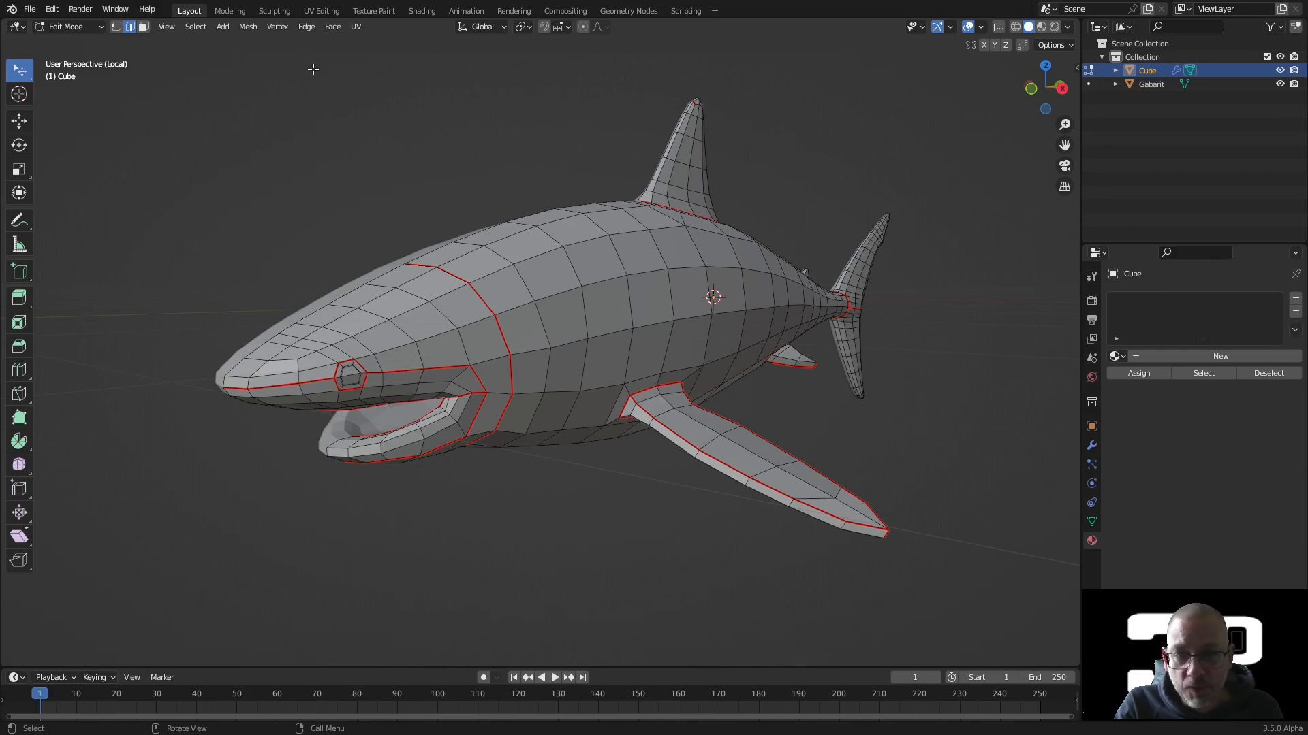
click(322, 11)
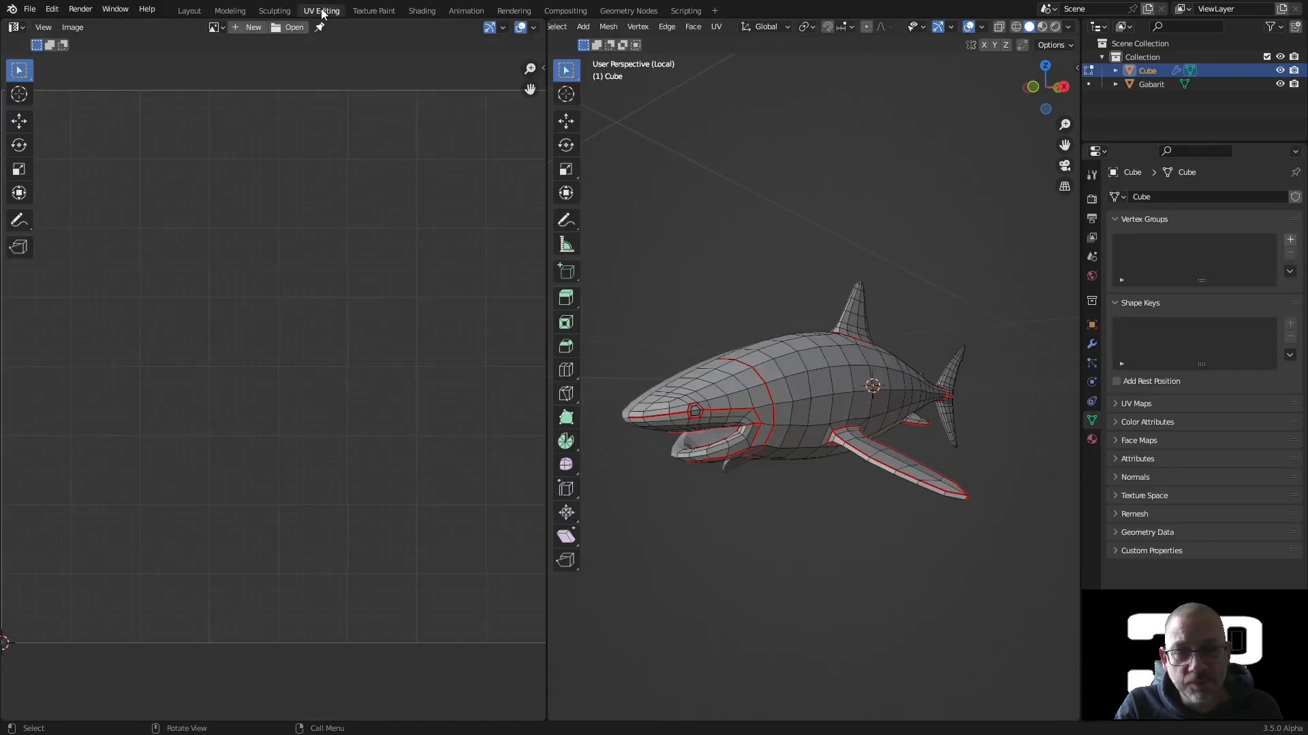
drag(542, 716, 34, 332)
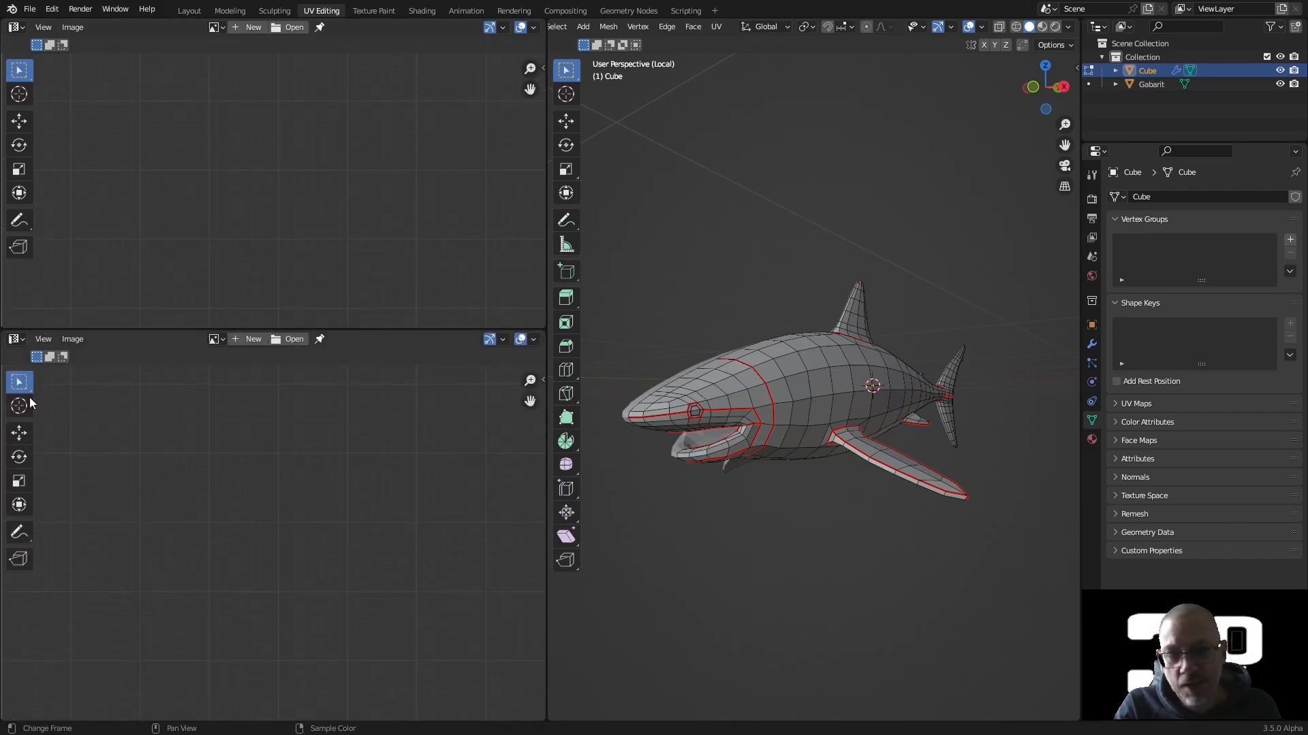
click(14, 339)
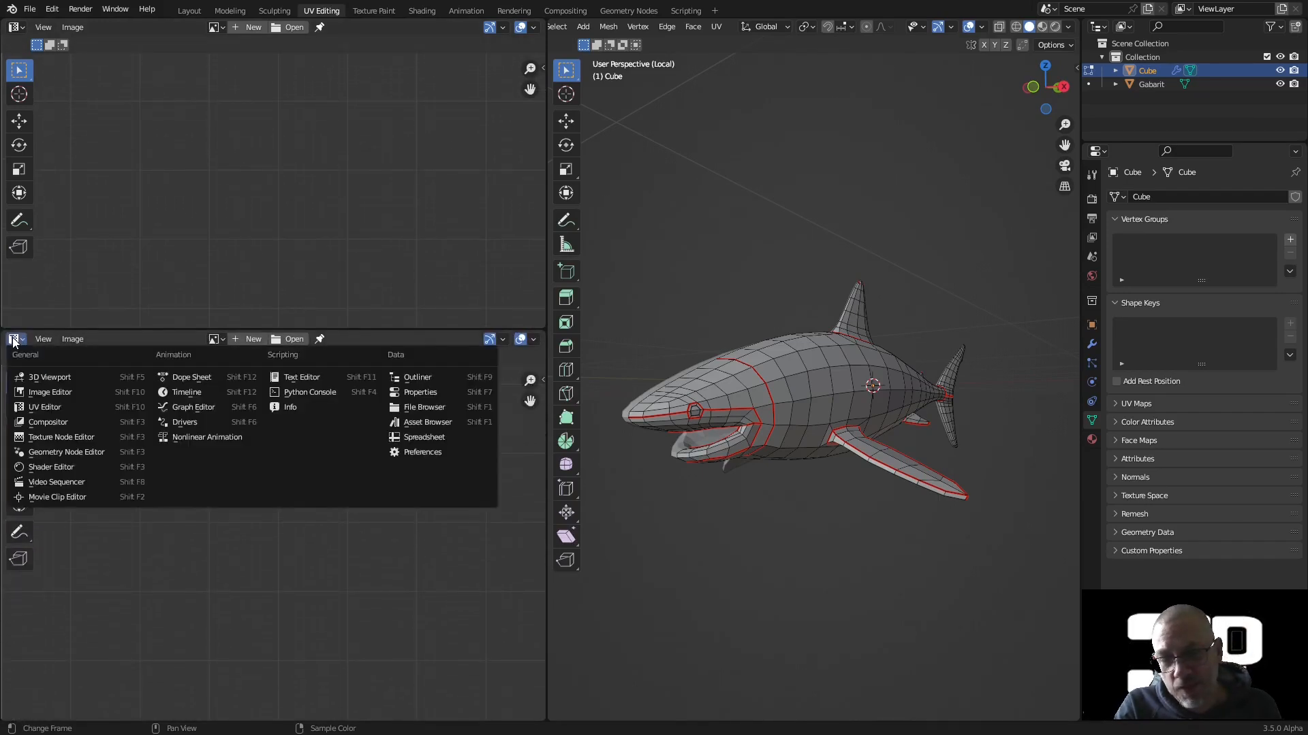
click(69, 468)
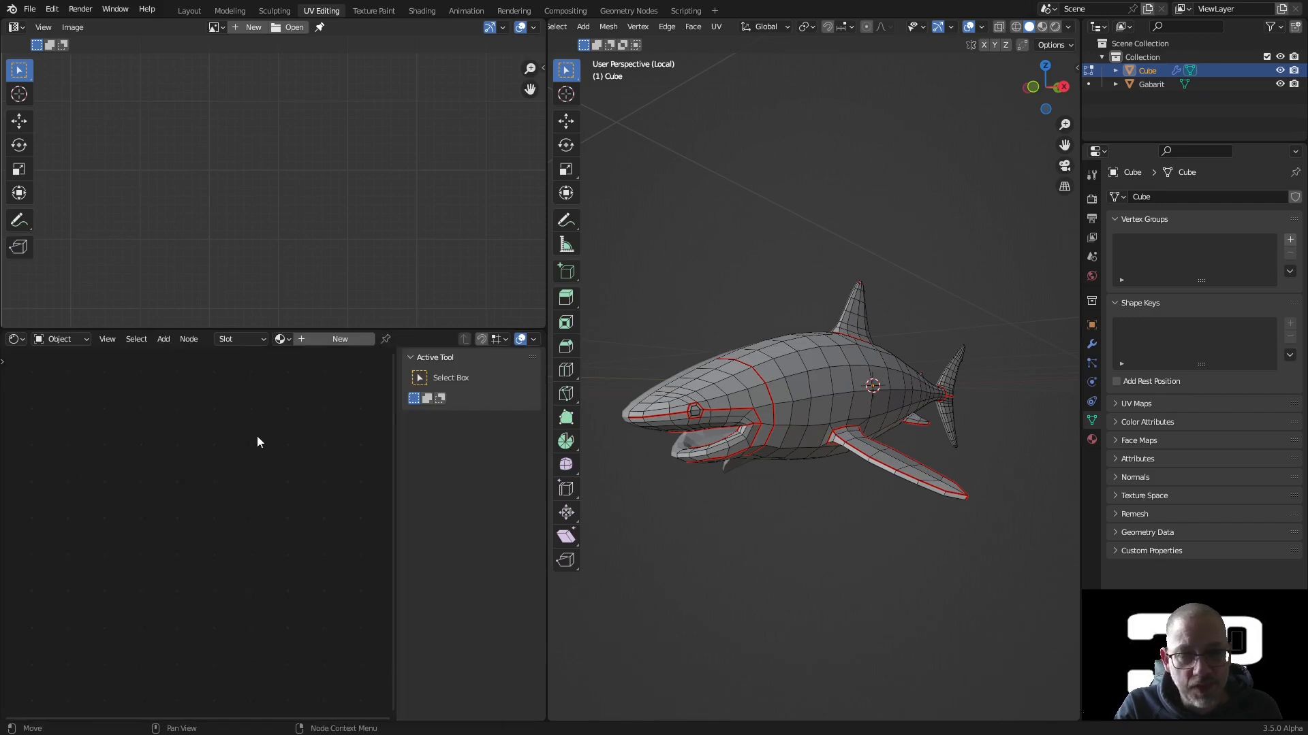
Create a new material for the shark and place an Image Texture node beside its Principled BSDF.
click(343, 337)
key(Home)
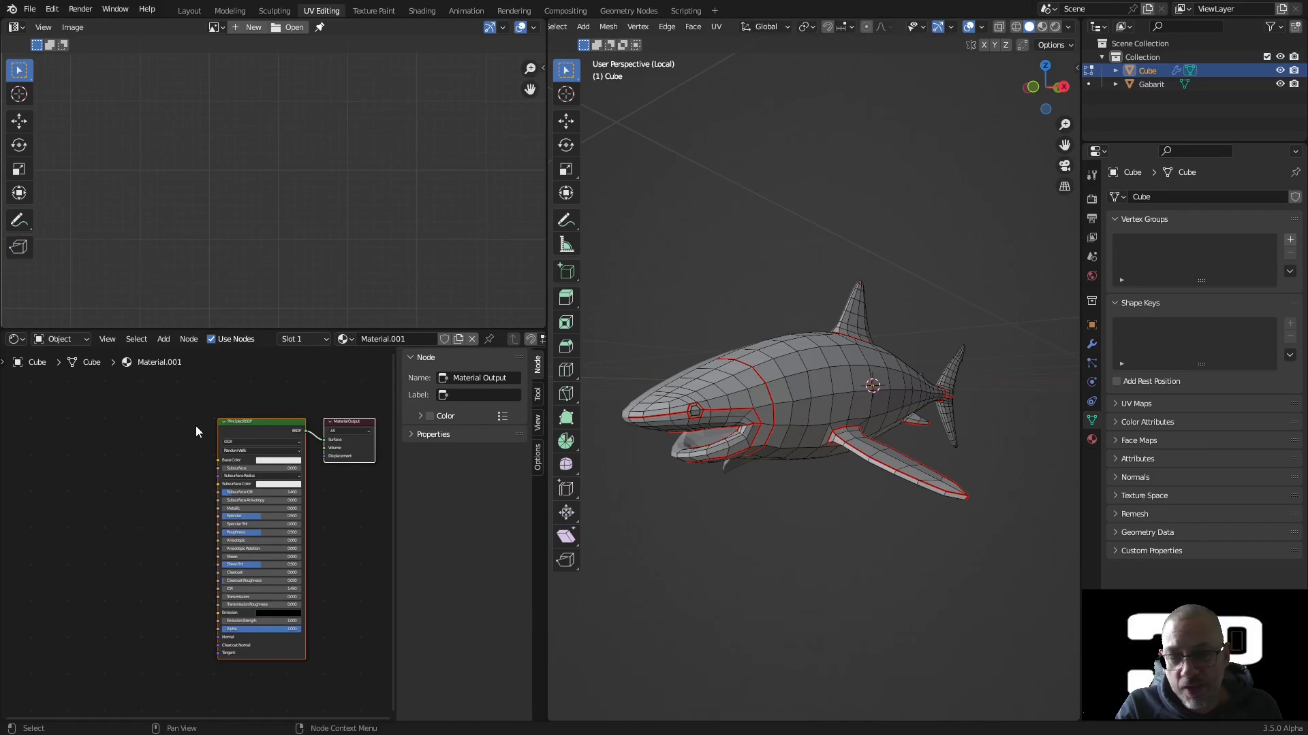
click(163, 339)
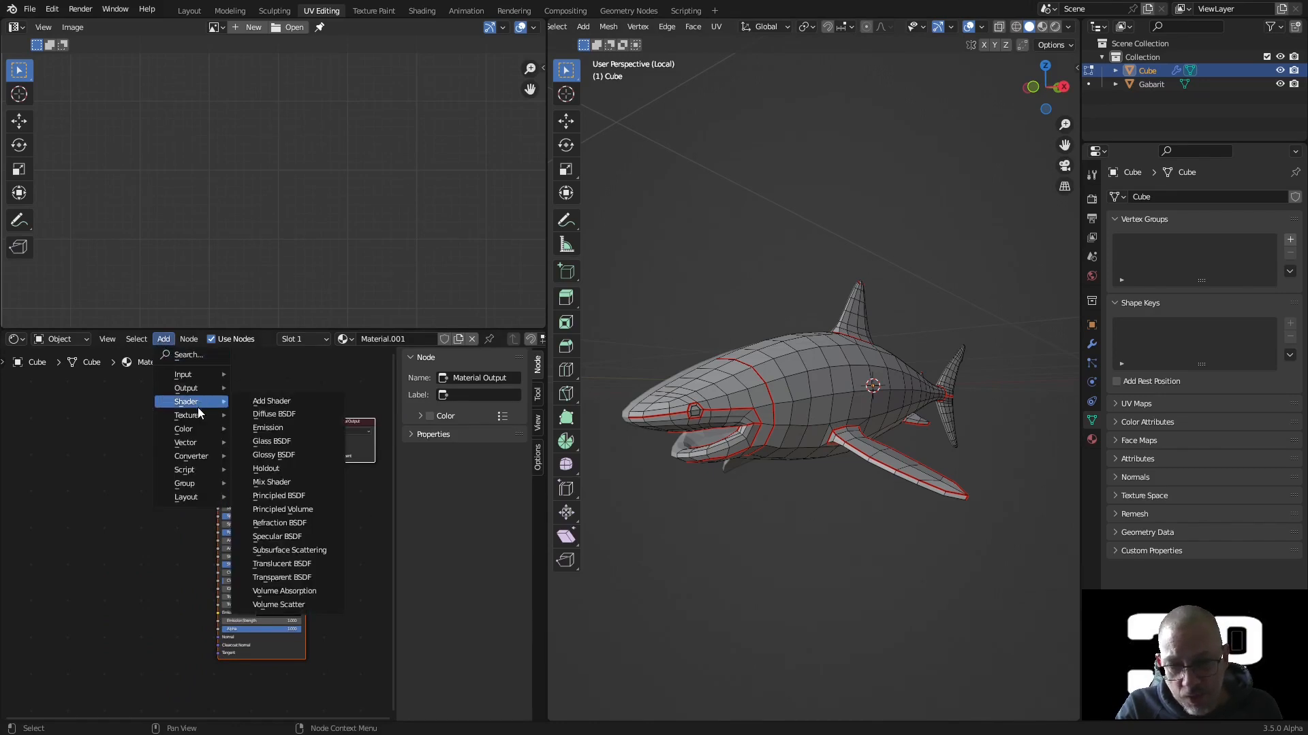
mouse_move(197, 412)
click(291, 485)
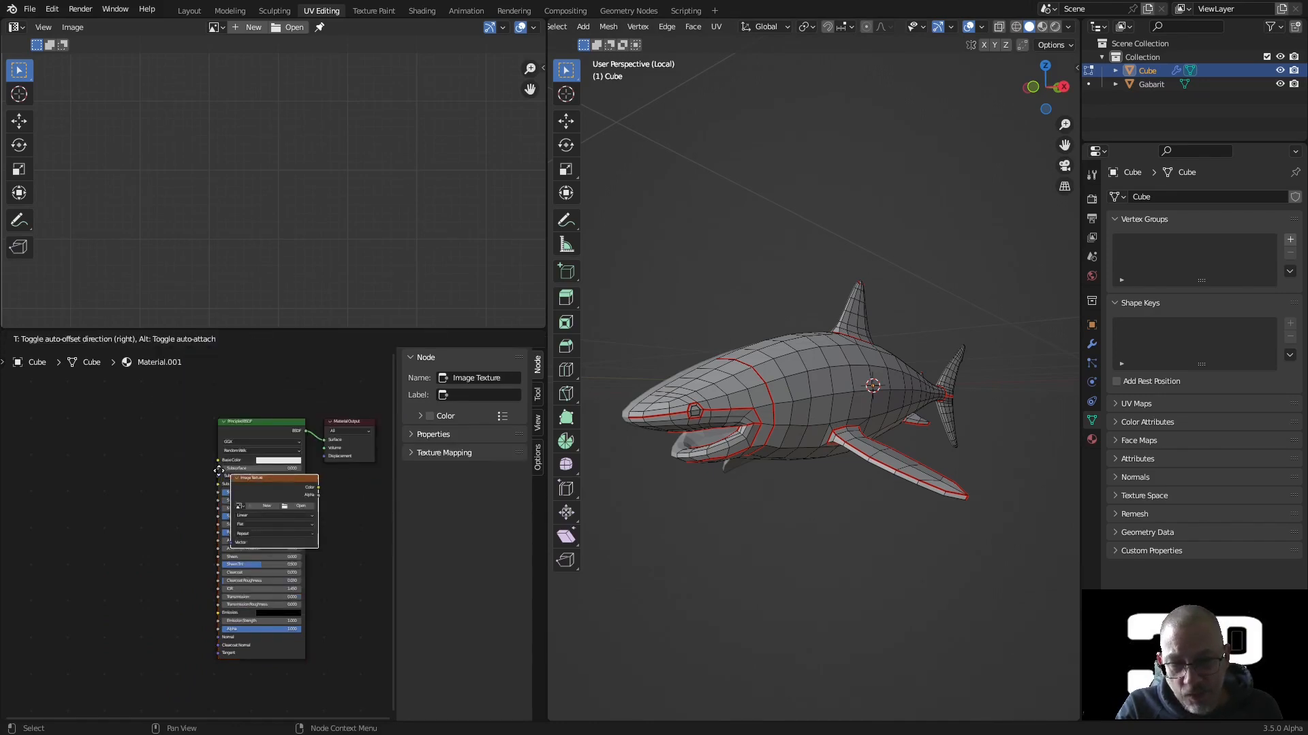
click(103, 444)
Create a new 1024 x 1024 px image in the Image Texture node with the generated type Color Grid.
scroll(119, 458, up, 9)
middle_drag(120, 459, 215, 543)
scroll(225, 510, up, 3)
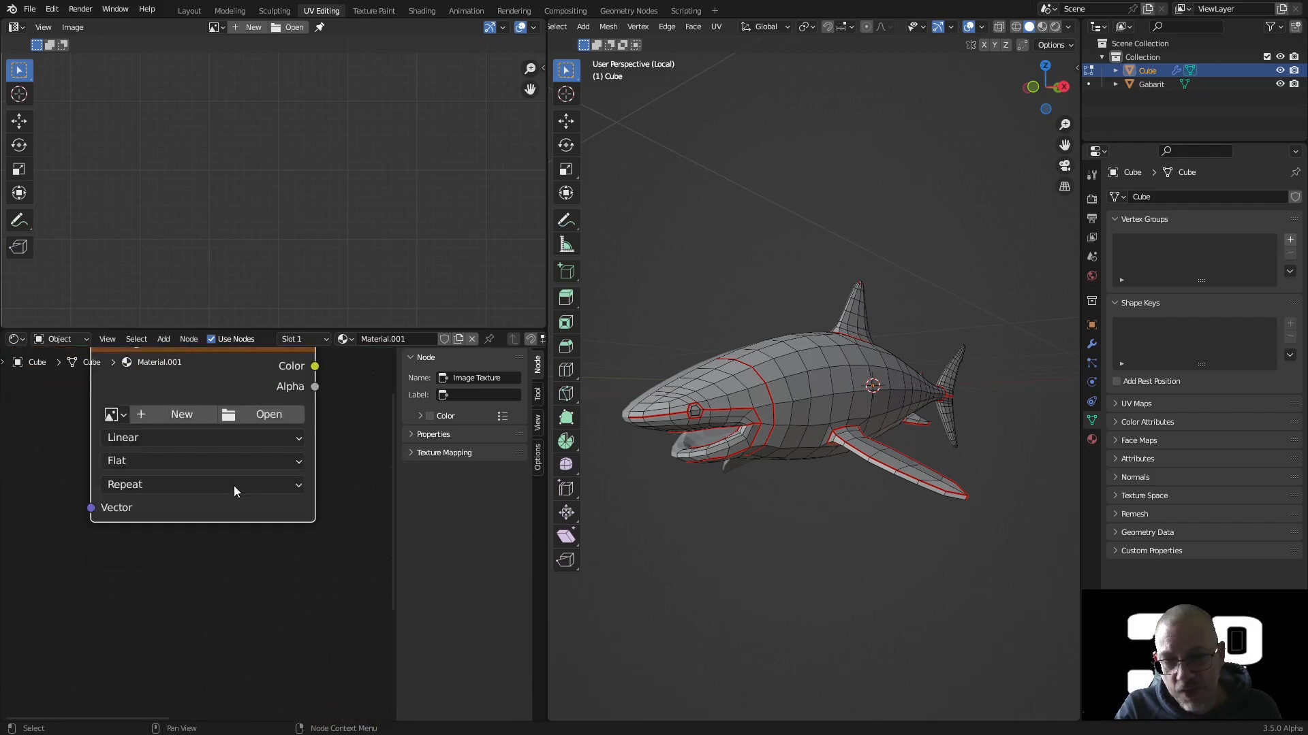
click(186, 396)
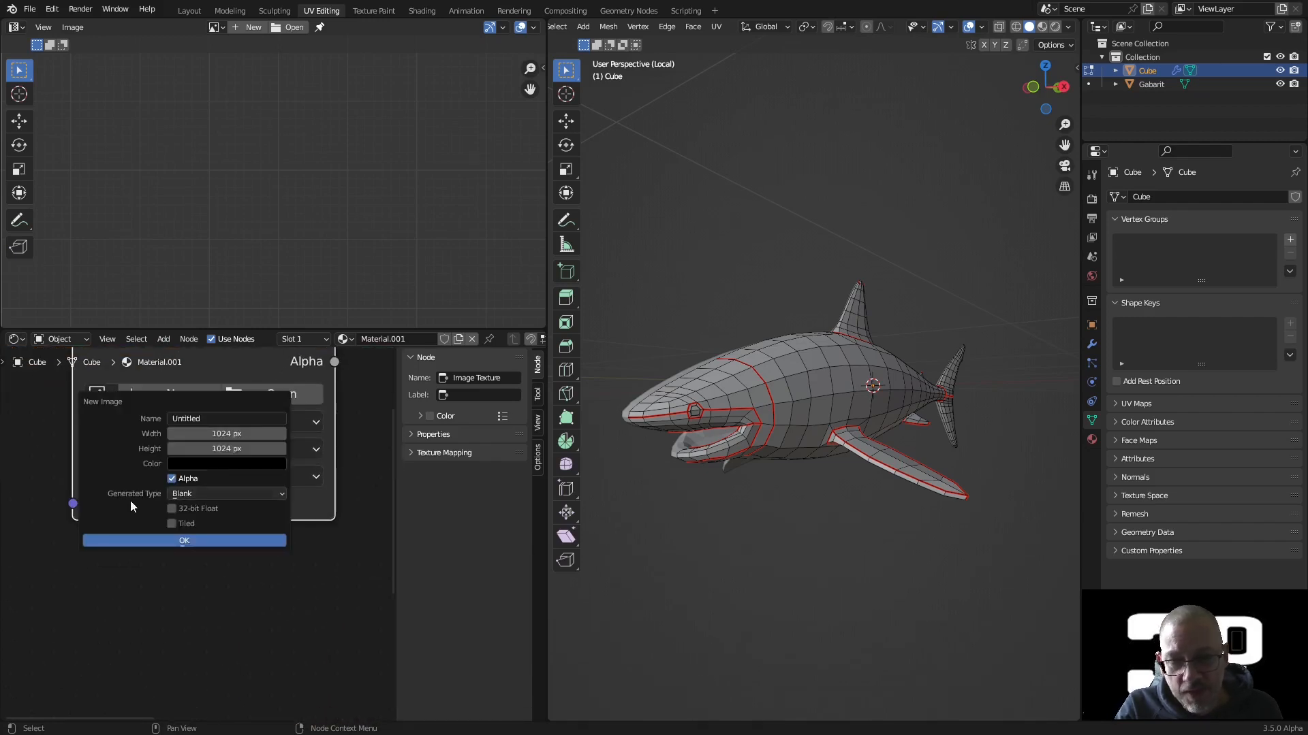
click(216, 495)
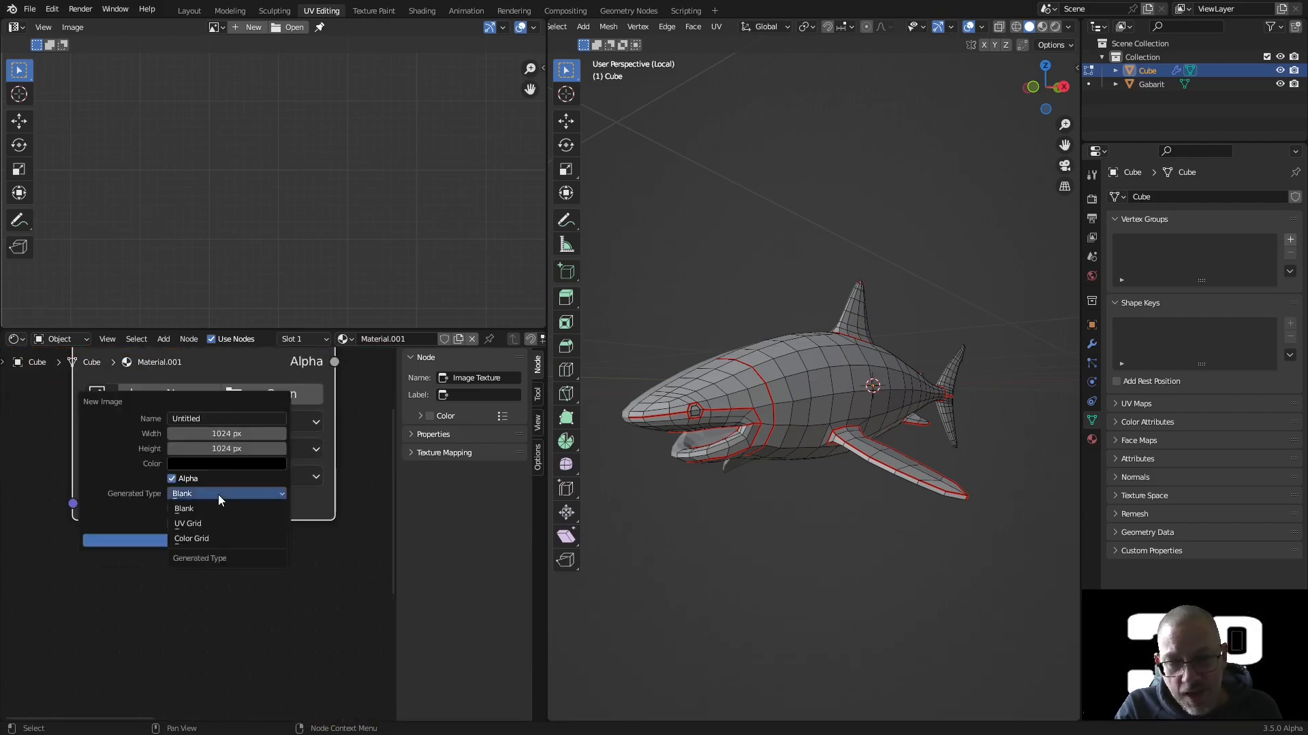
click(218, 538)
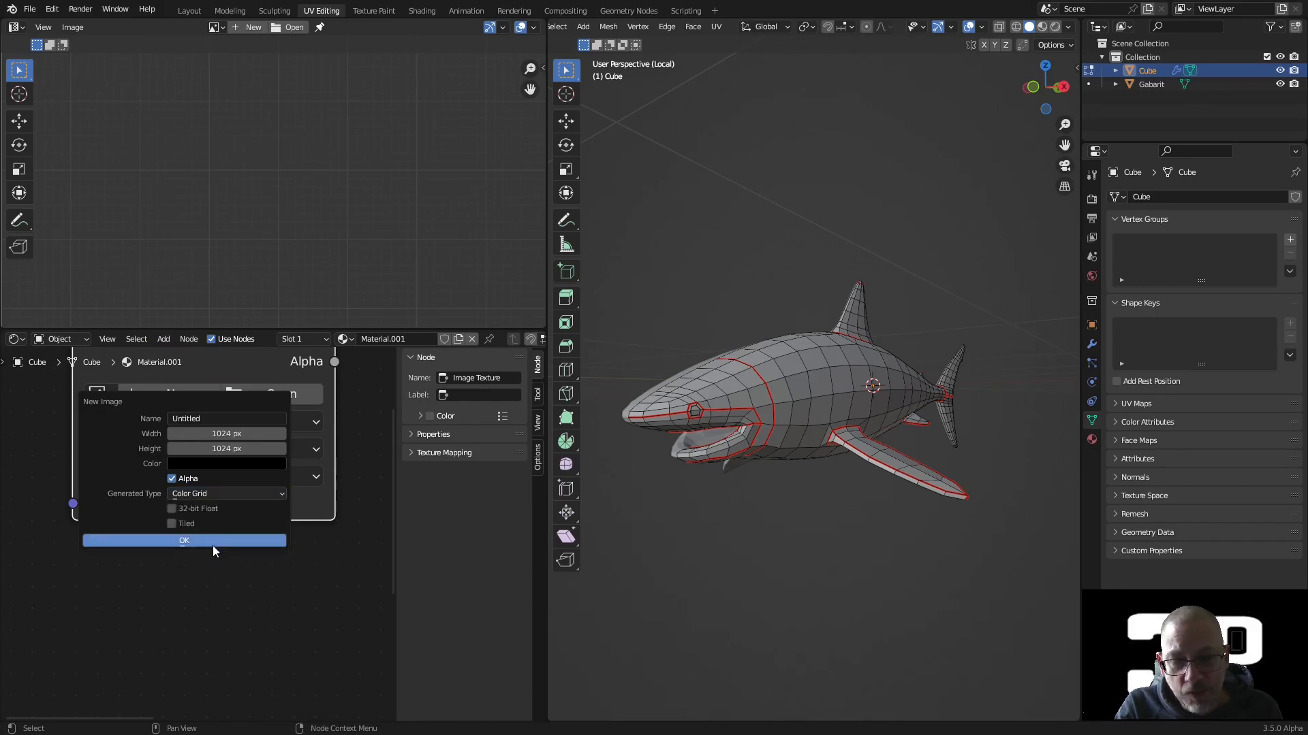
click(190, 541)
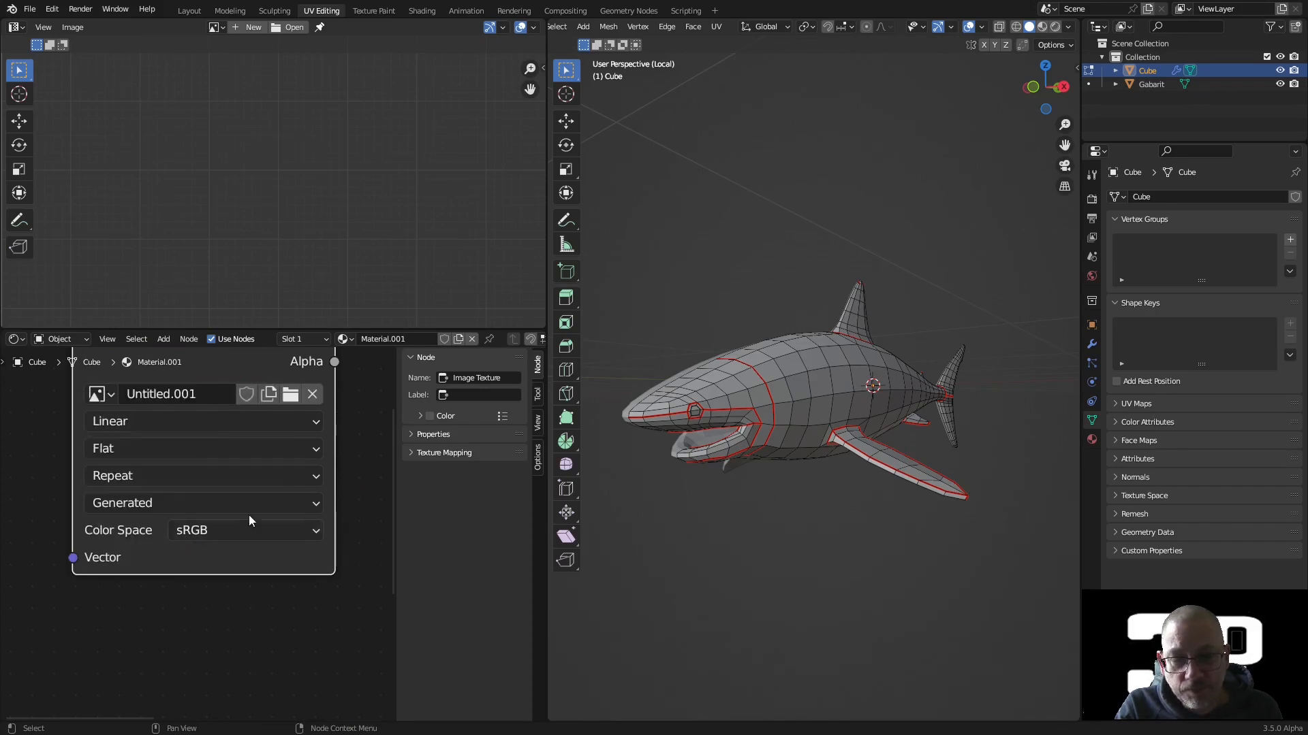
Connect the image texture's Color output to the Principled BSDF's Base Color and open the viewport shading options.
scroll(248, 515, down, 5)
middle_drag(345, 483, 260, 467)
scroll(260, 467, down, 1)
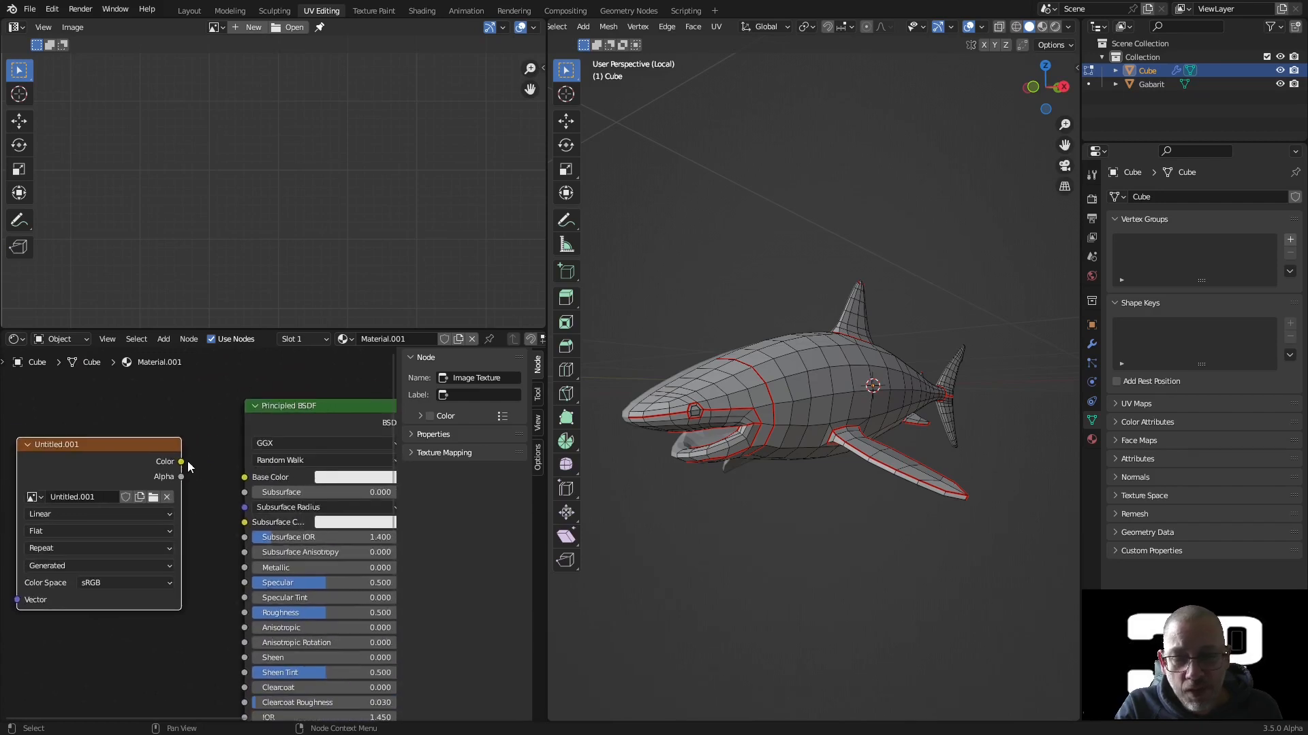
drag(239, 485, 244, 486)
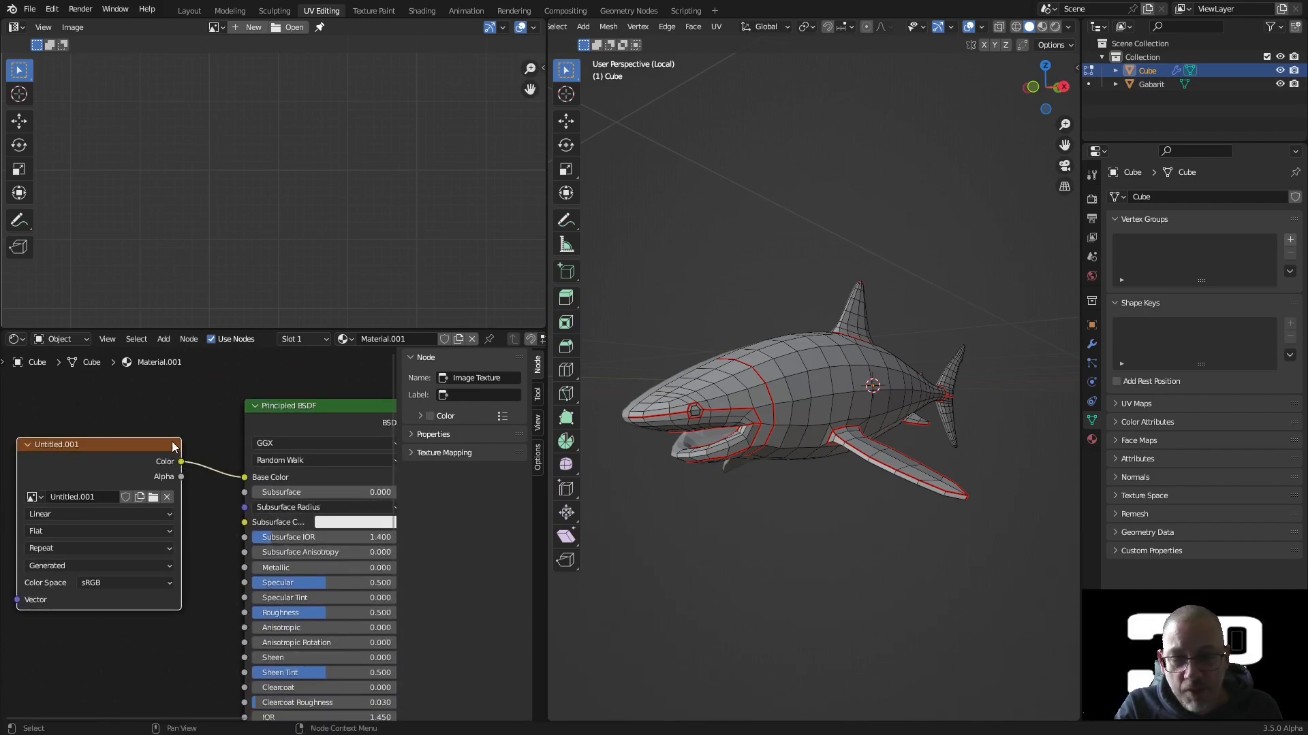
click(1068, 27)
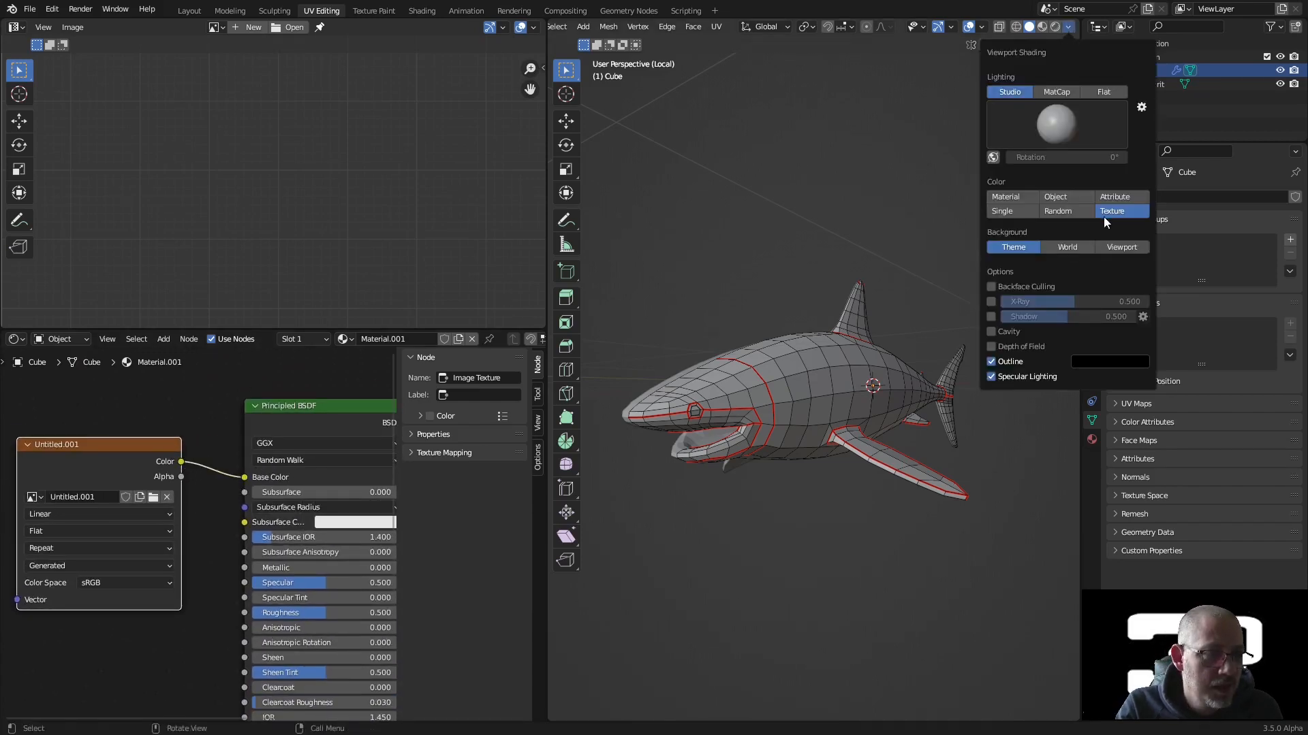